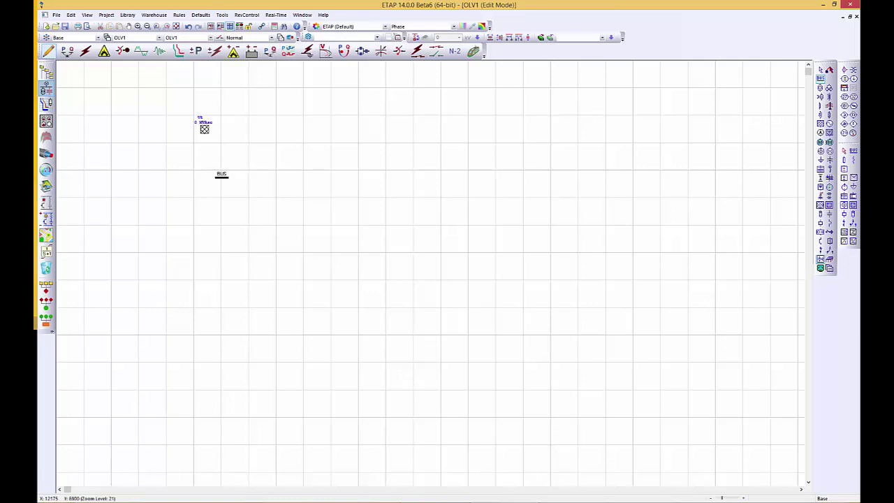
# - Place two buses below the power grid U1, a two-winding transformer between them, and an induction motor below the lower bus
pyautogui.click(202, 180)
pyautogui.click(821, 78)
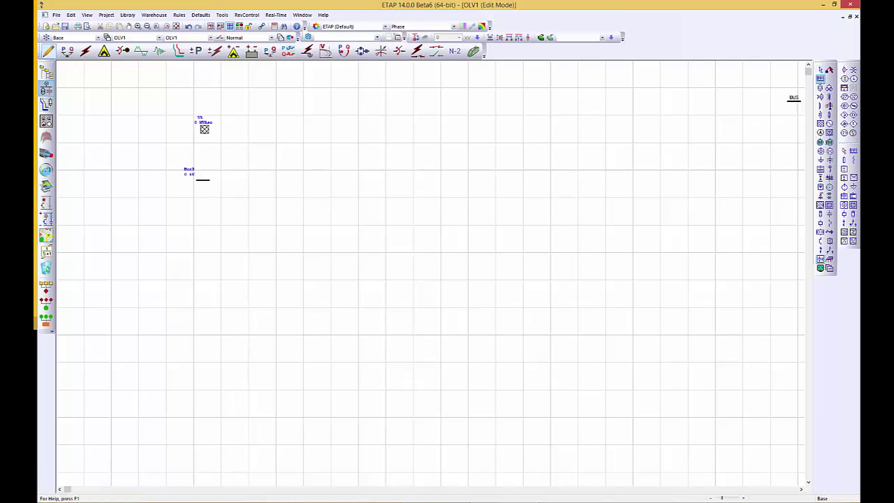
pyautogui.click(202, 282)
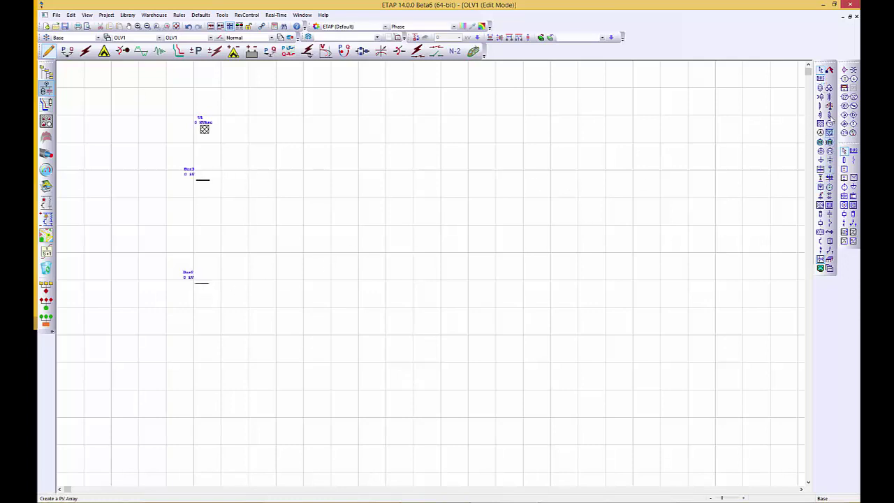
pyautogui.click(821, 88)
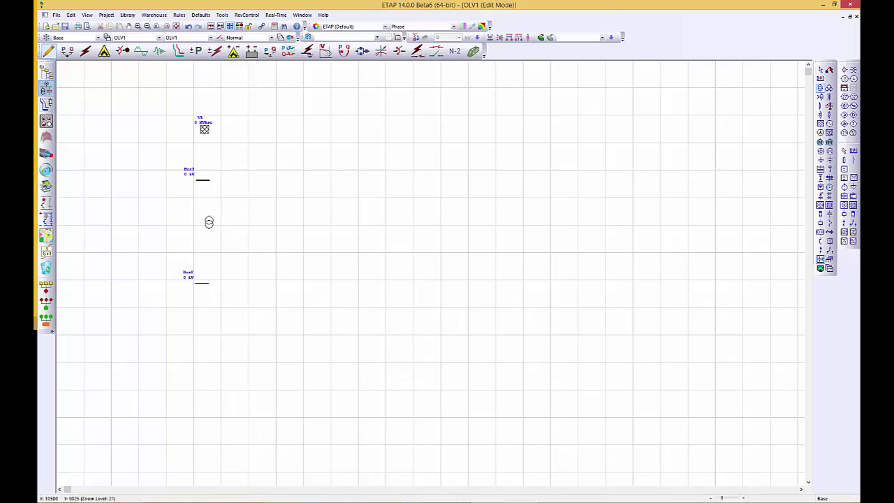
pyautogui.click(209, 222)
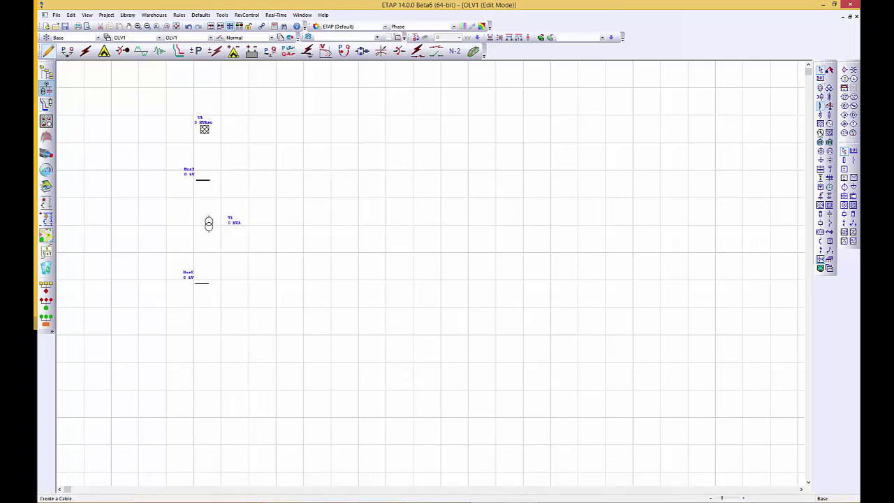
pyautogui.click(821, 142)
pyautogui.click(203, 326)
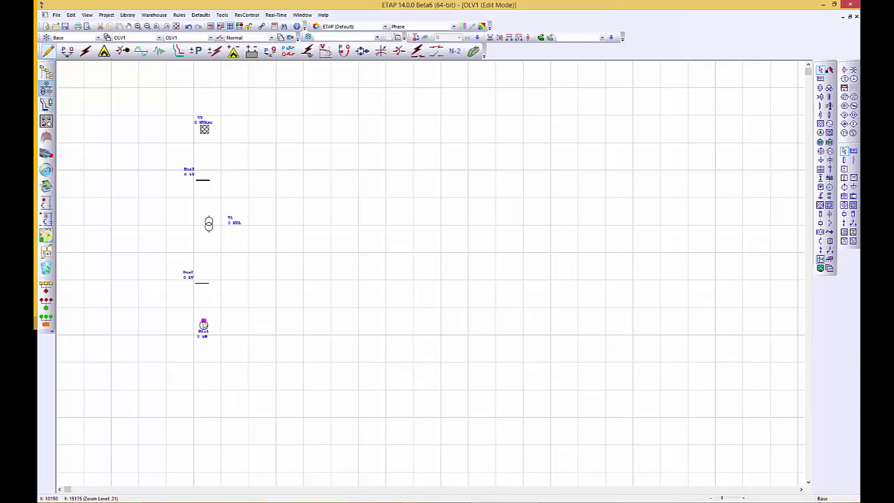
# - Connect the motor, transformer T1 and power grid U1 to their adjacent buses, and align the transformer with the vertical circuit
pyautogui.moveTo(203, 322); pyautogui.dragTo(204, 284)
pyautogui.moveTo(208, 234); pyautogui.dragTo(203, 284)
pyautogui.moveTo(209, 215); pyautogui.dragTo(207, 181)
pyautogui.moveTo(203, 138); pyautogui.dragTo(208, 181)
pyautogui.moveTo(213, 225); pyautogui.dragTo(208, 225)
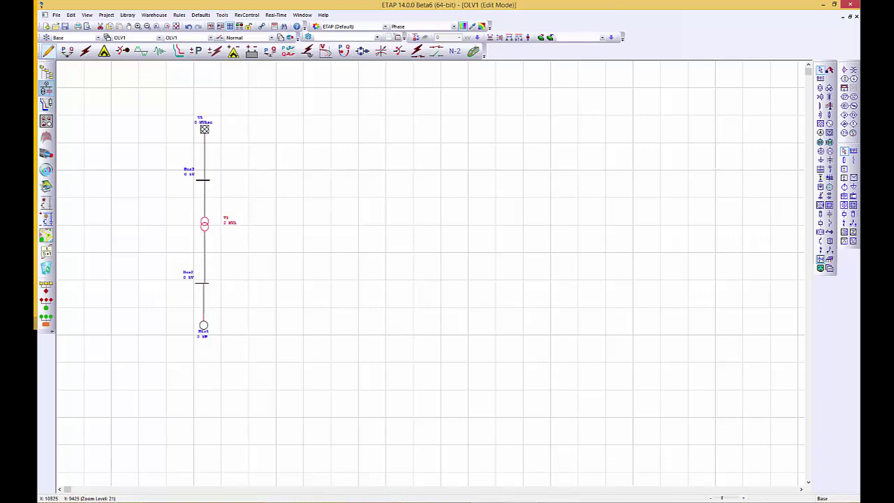
# - Place two more buses one above the other beside the first circuit, level with its existing buses
pyautogui.click(830, 71)
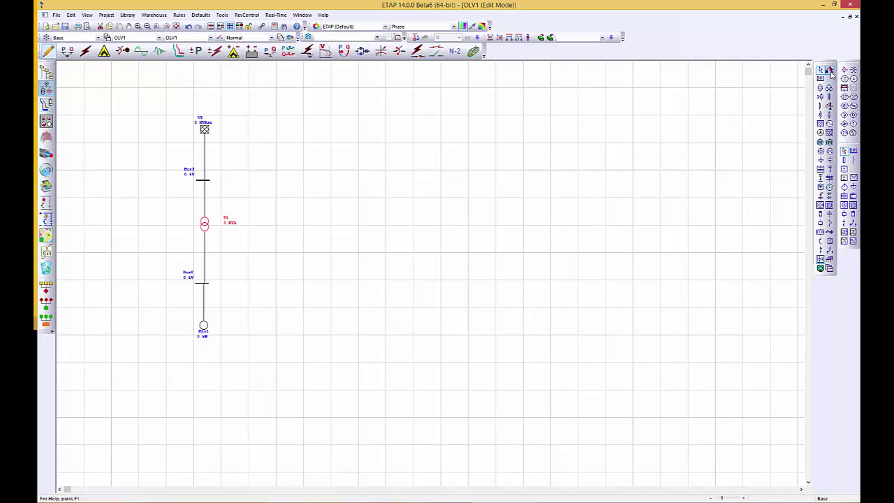
pyautogui.click(821, 79)
pyautogui.click(292, 174)
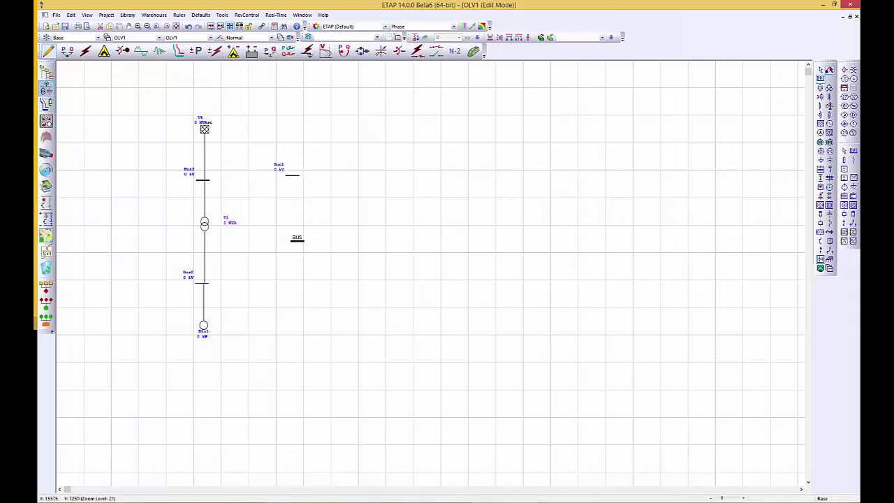
pyautogui.click(292, 280)
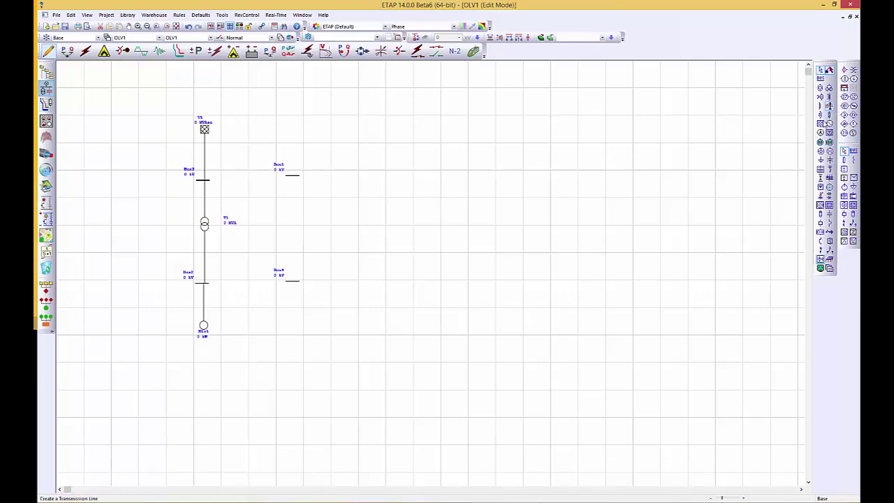
# - Place a power grid above the upper bus of the second circuit and connect it to that bus
pyautogui.click(821, 124)
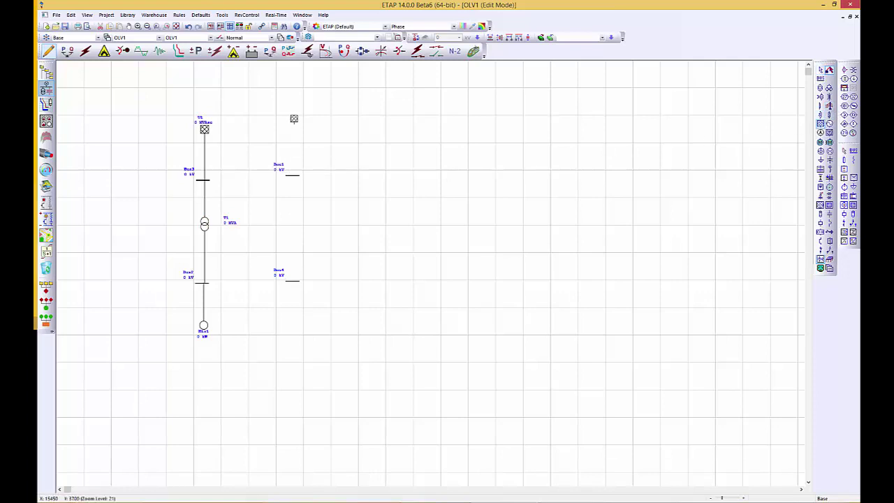
pyautogui.click(293, 124)
pyautogui.moveTo(293, 132); pyautogui.dragTo(296, 179)
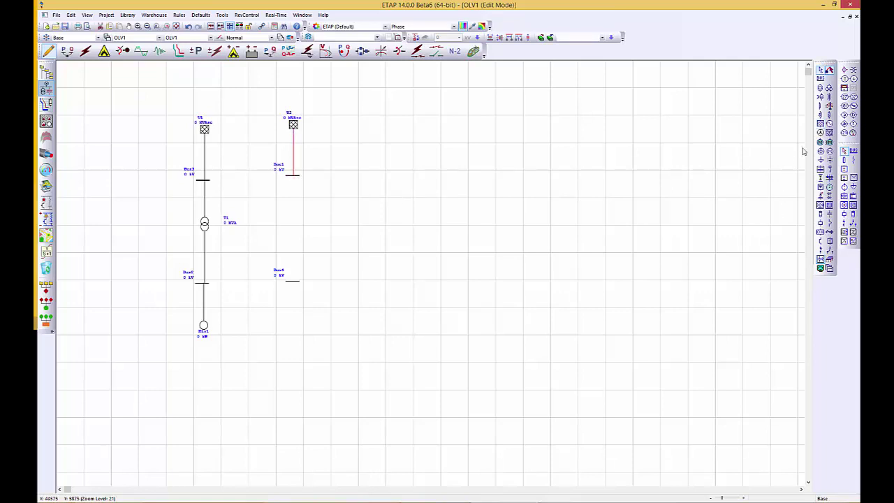
# - Place a two-winding transformer between the second circuit's buses and connect its terminals to both of them
pyautogui.click(821, 92)
pyautogui.click(292, 224)
pyautogui.moveTo(292, 217); pyautogui.dragTo(295, 179)
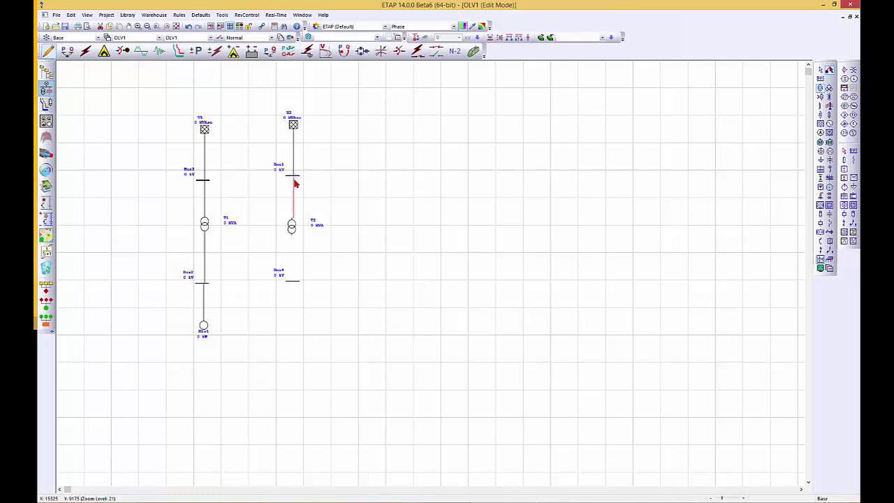
pyautogui.moveTo(293, 231); pyautogui.dragTo(294, 280)
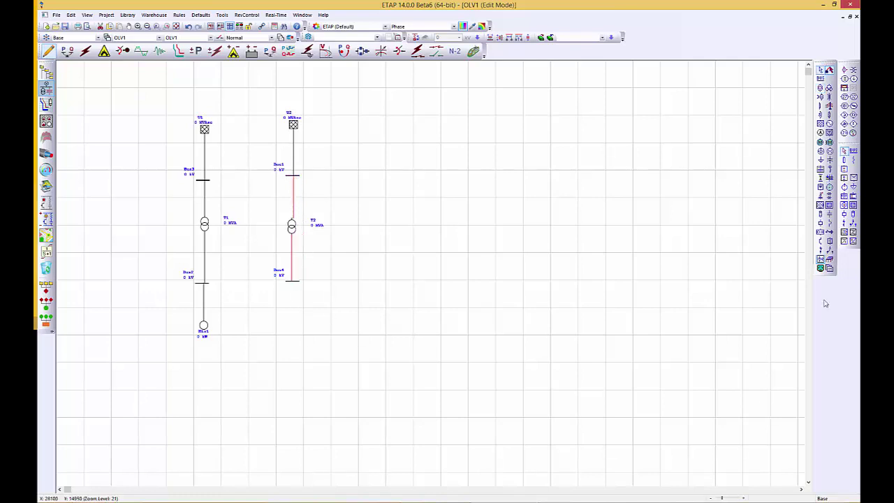
# - Place an induction motor below the lower bus of the second circuit and connect it to that bus
pyautogui.click(821, 142)
pyautogui.click(293, 325)
pyautogui.moveTo(293, 321); pyautogui.dragTo(293, 283)
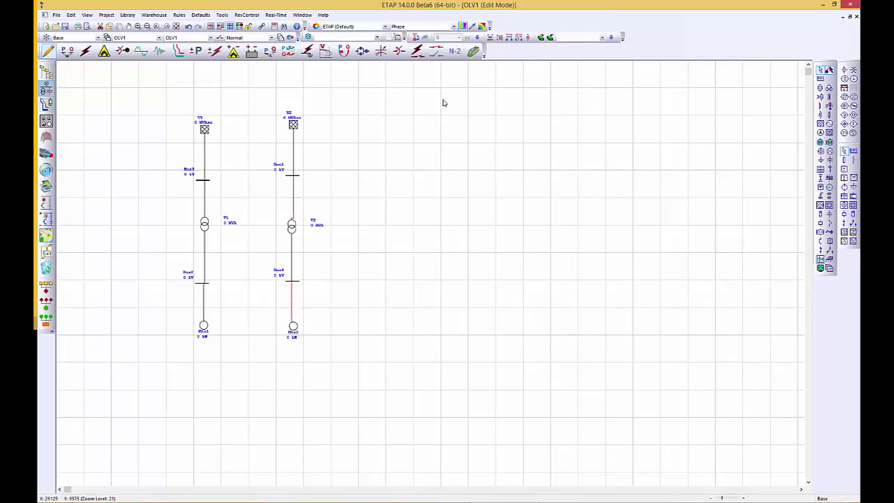
# - Turn on automatic building of connected elements and place a new power grid beside the second circuit
pyautogui.click(415, 37)
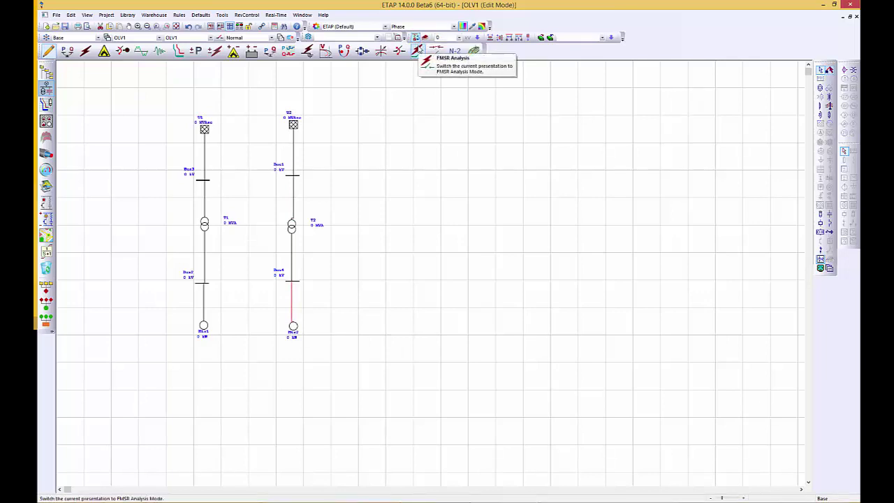
pyautogui.click(485, 71)
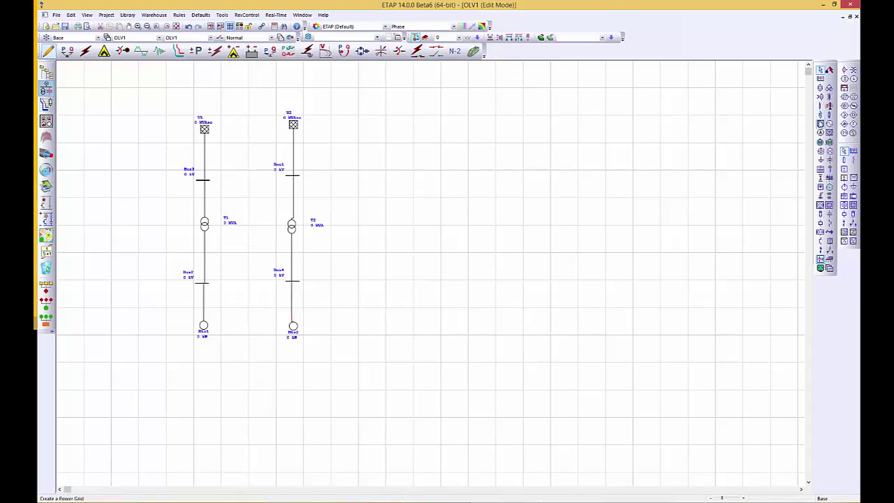
pyautogui.click(402, 122)
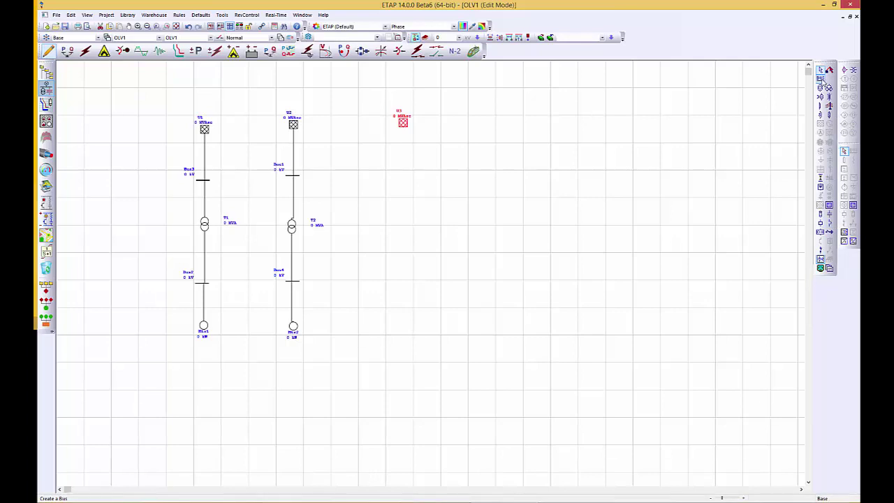
# - Add a bus, a two-winding transformer and another bus in series below the power grid U3
pyautogui.click(822, 78)
pyautogui.click(403, 143)
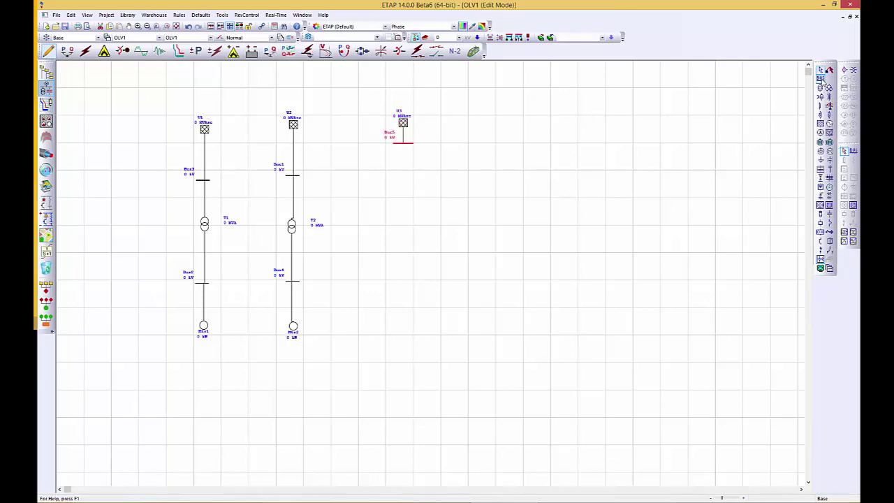
pyautogui.click(822, 88)
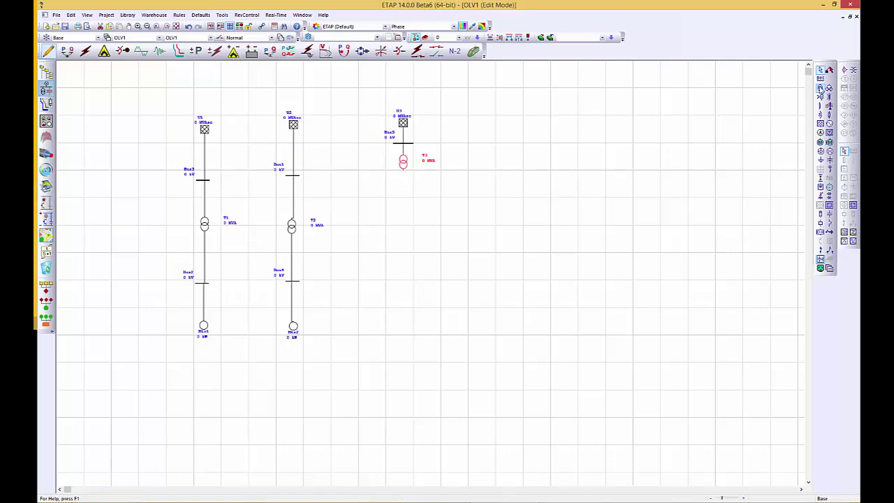
pyautogui.click(821, 78)
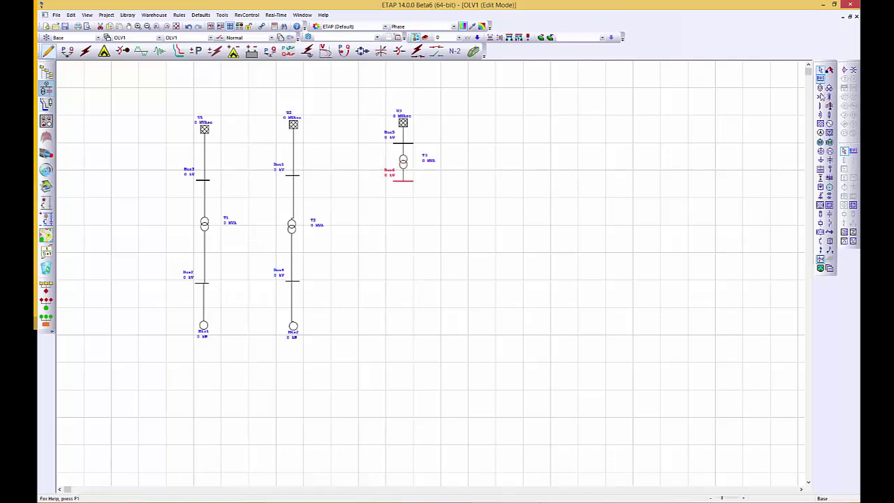
# - Add seven induction motors side by side to the bus below transformer T3
pyautogui.click(821, 142)
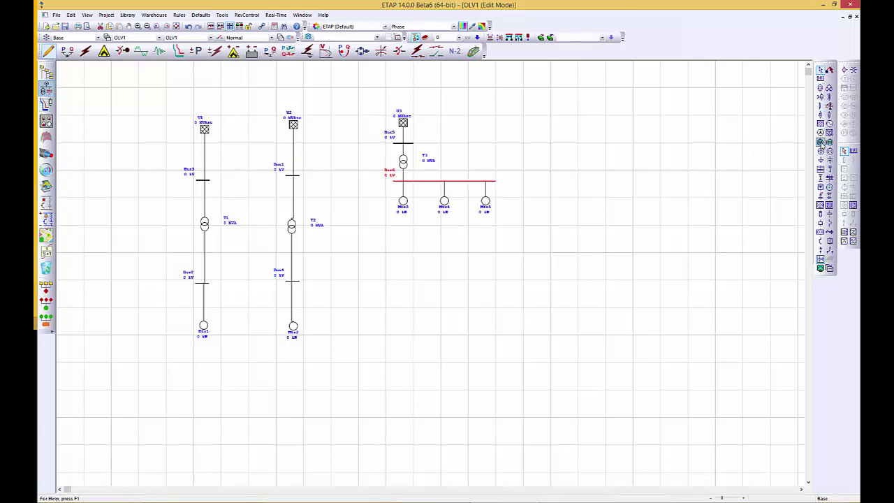
pyautogui.click(820, 142)
pyautogui.click(821, 141)
pyautogui.click(821, 142)
pyautogui.click(821, 142)
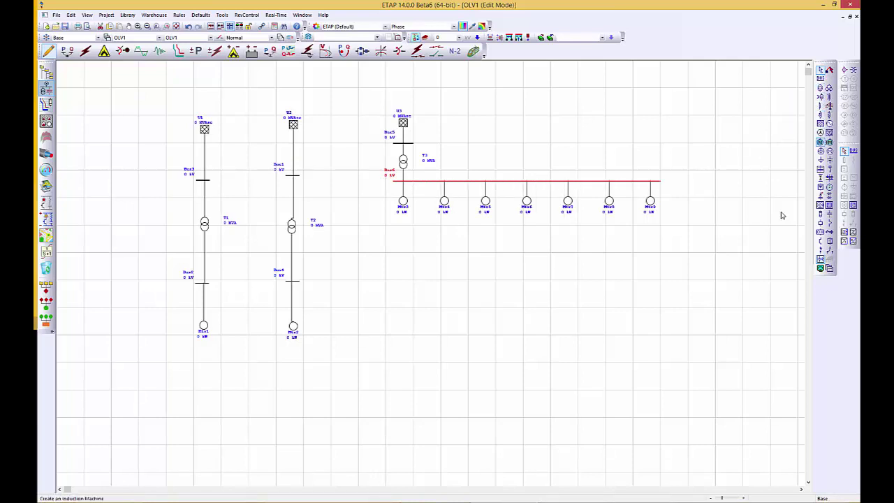
# - Extend Bus6 with a feeder made of a cable, a transformer and a bus, and add three induction motors to the new bus
pyautogui.click(821, 106)
pyautogui.click(829, 88)
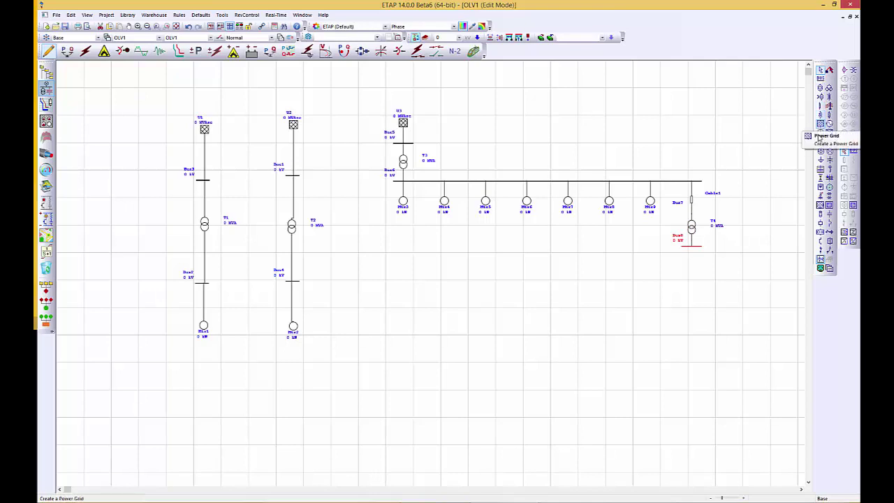
pyautogui.click(821, 142)
pyautogui.click(821, 141)
pyautogui.click(820, 142)
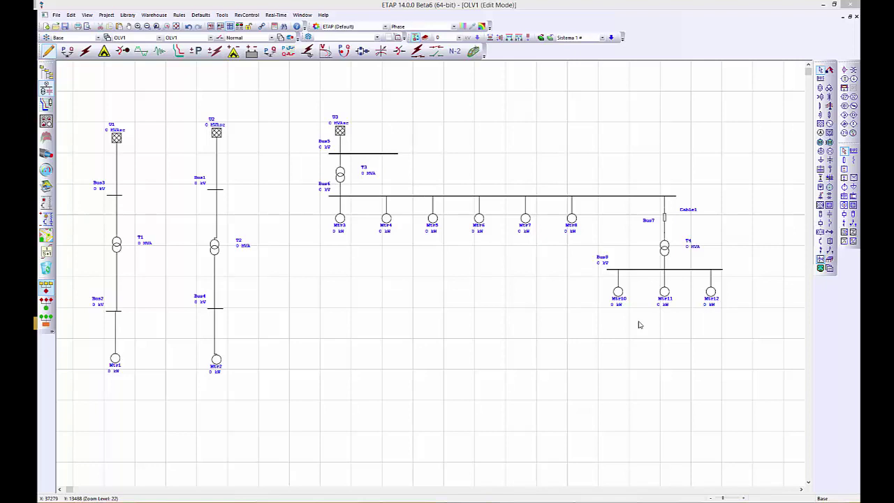
# - Lengthen the connection from Bus6 down to motor Mtr3 and insert a circuit breaker and a cable into it
pyautogui.moveTo(342, 222); pyautogui.dragTo(340, 272)
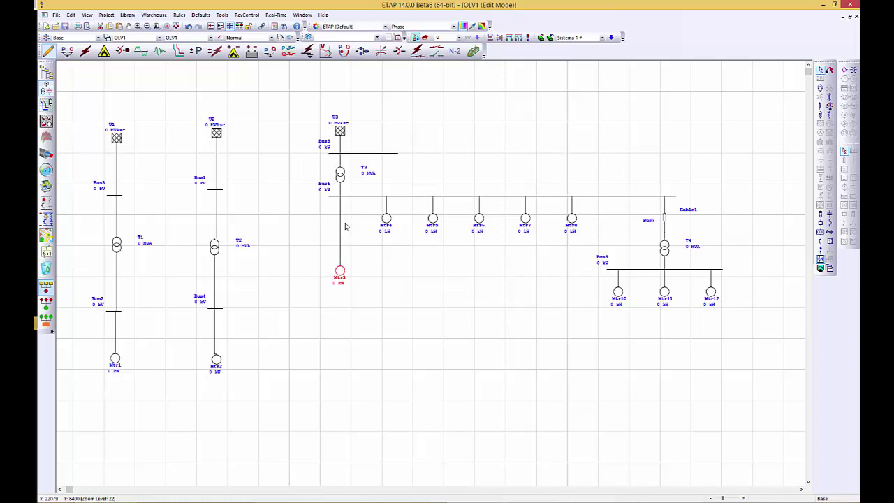
pyautogui.click(388, 269)
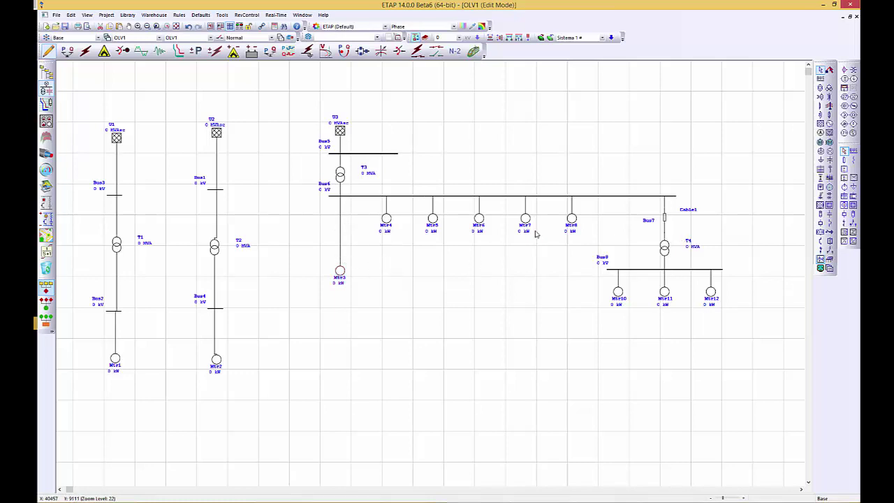
pyautogui.click(820, 225)
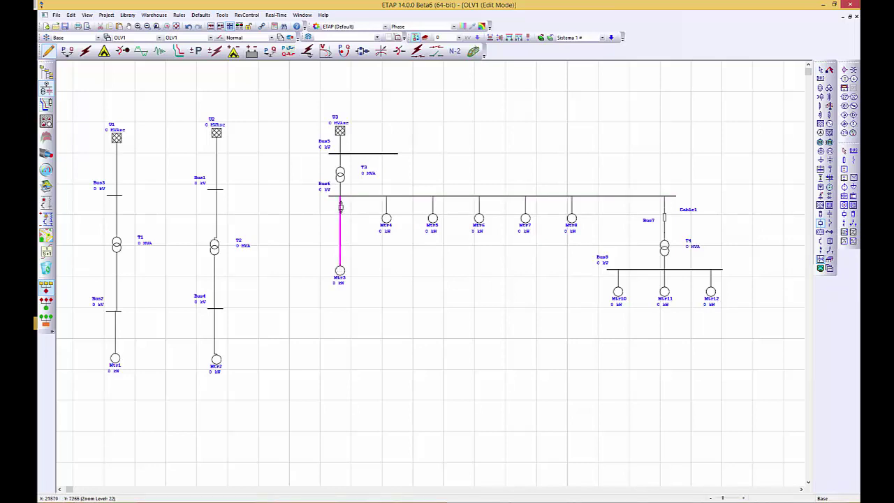
pyautogui.click(341, 206)
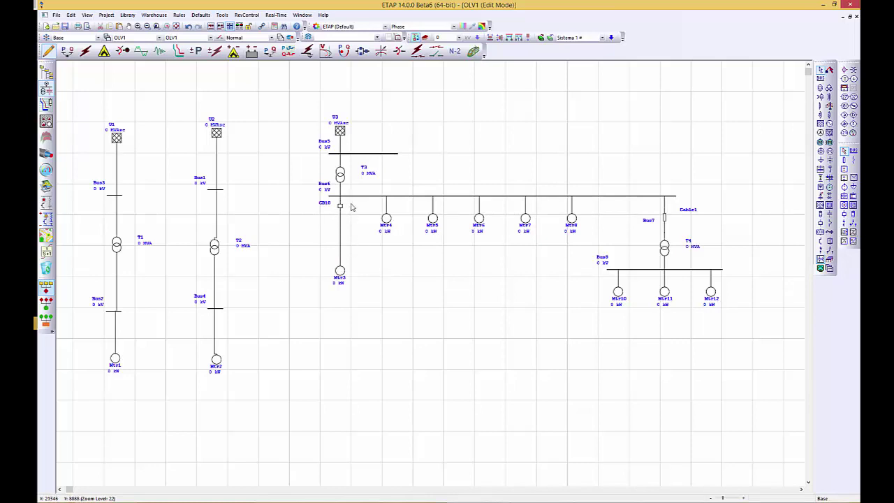
pyautogui.click(341, 249)
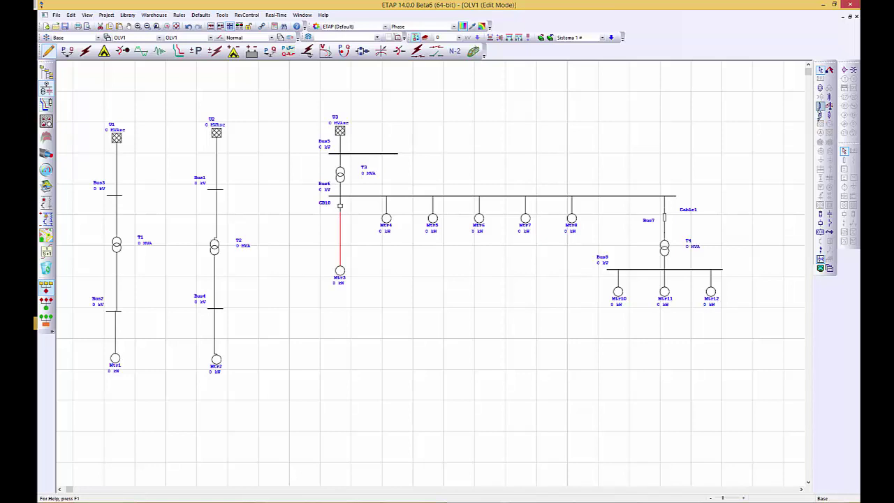
pyautogui.click(820, 108)
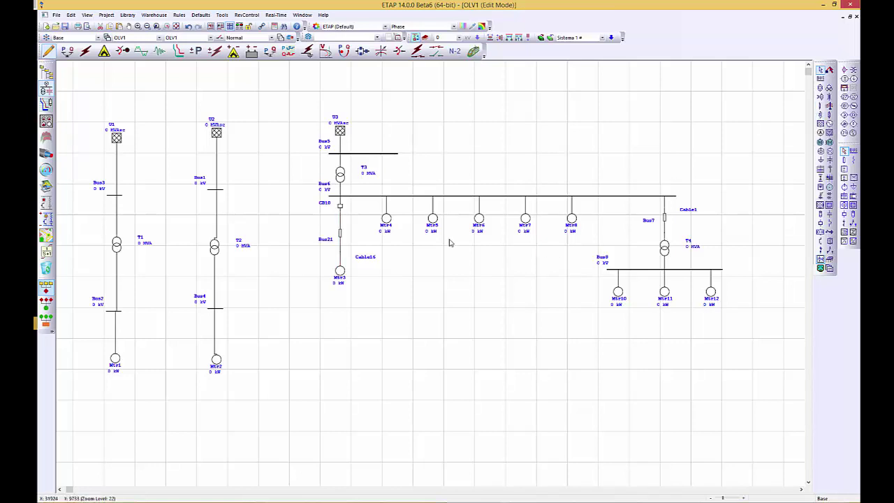
# - Insert a circuit breaker and a cable into each of the feeders of motors Mtr4 through Mtr8 together
pyautogui.click(389, 223)
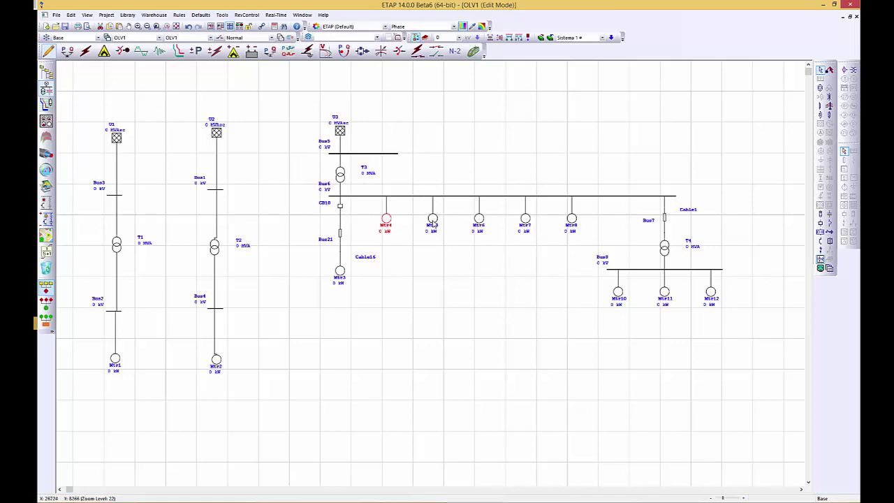
pyautogui.keyDown('ctrl'); pyautogui.click(433, 222); pyautogui.keyUp('ctrl')
pyautogui.keyDown('ctrl'); pyautogui.click(482, 222); pyautogui.keyUp('ctrl')
pyautogui.keyDown('ctrl'); pyautogui.click(526, 221); pyautogui.keyUp('ctrl')
pyautogui.keyDown('ctrl'); pyautogui.click(570, 221); pyautogui.keyUp('ctrl')
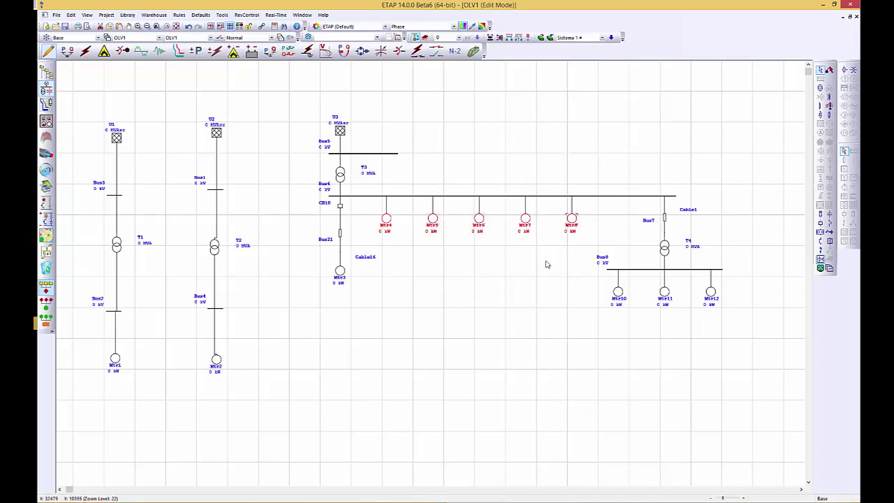
pyautogui.click(823, 225)
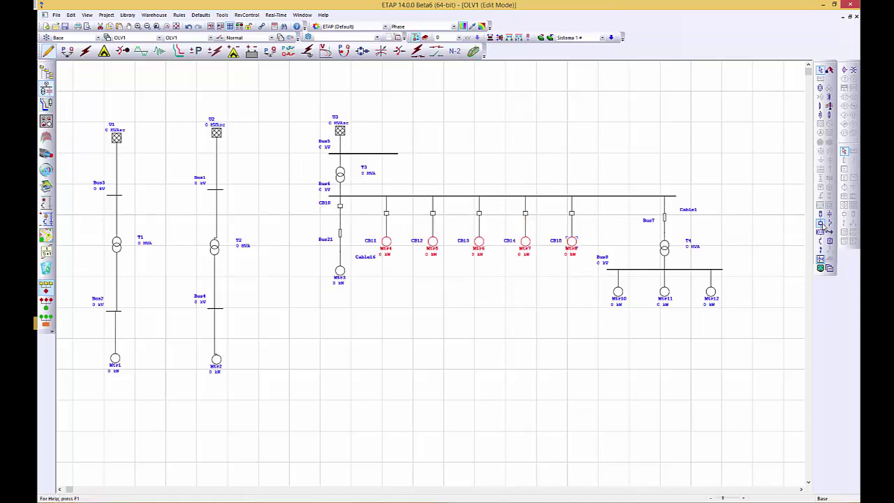
pyautogui.click(820, 106)
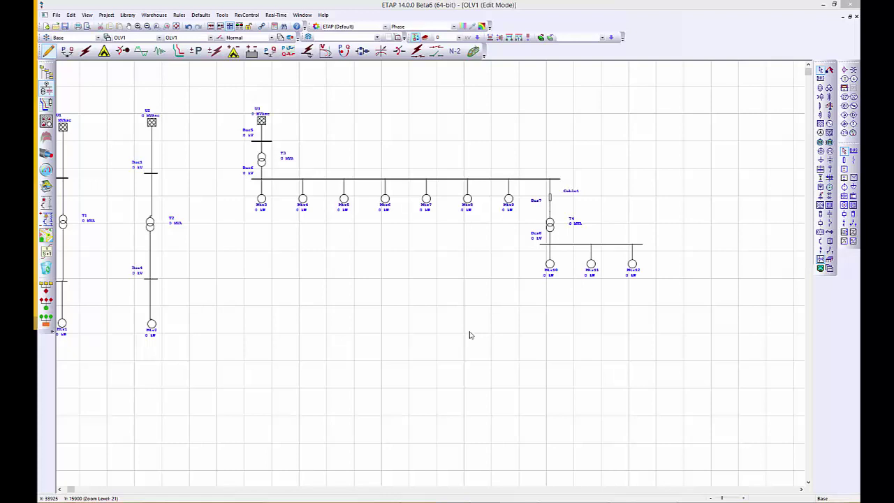
# - Save the network from Bus5 down to motor Mtr12 as a one-line template file named Sistema 1 #
pyautogui.moveTo(645, 313)
pyautogui.mouseDown()
pyautogui.moveTo(254, 183)
pyautogui.moveTo(217, 146)
pyautogui.mouseUp()
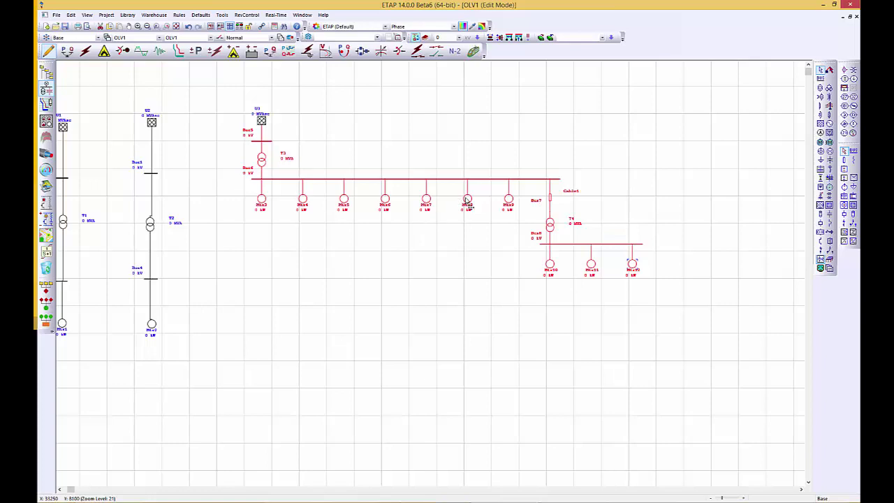
pyautogui.click(551, 41)
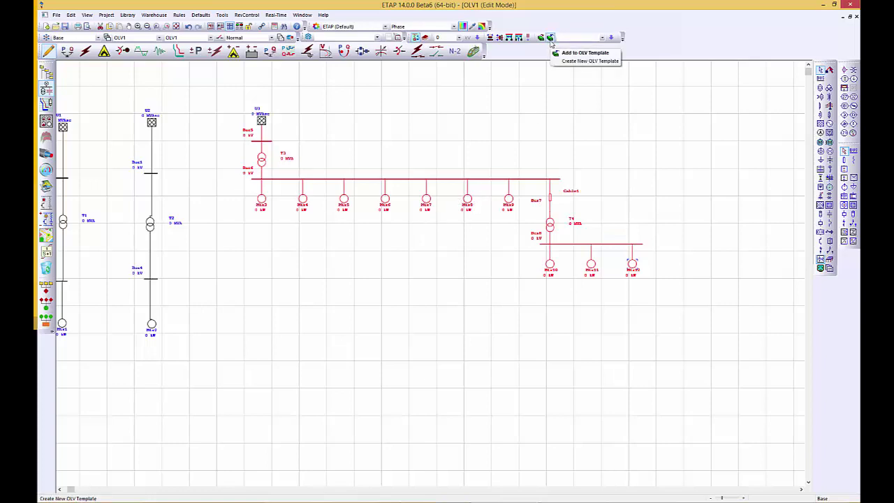
pyautogui.click(551, 40)
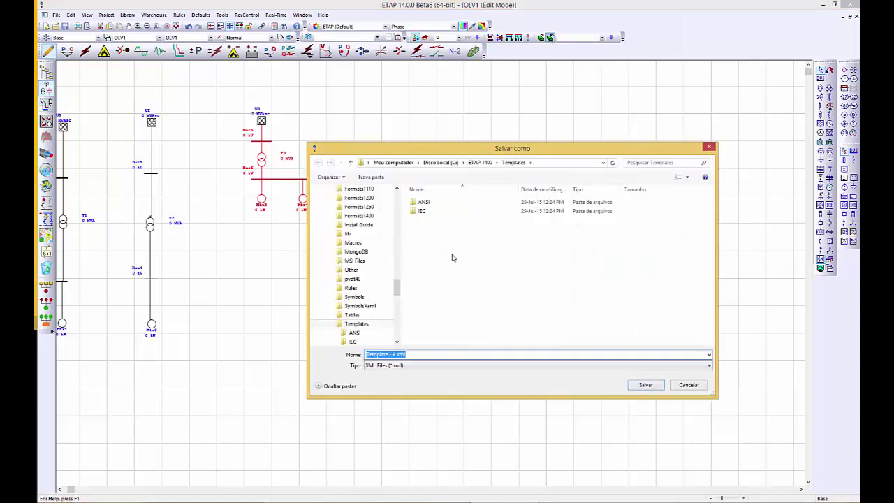
pyautogui.press('Right')
pyautogui.press('Left')
pyautogui.press('Left')
pyautogui.press('Left')
pyautogui.press('BackSpace')
pyautogui.press('BackSpace')
pyautogui.press('BackSpace')
pyautogui.press('BackSpace')
pyautogui.press('BackSpace')
pyautogui.press('BackSpace')
pyautogui.press('BackSpace')
pyautogui.press('BackSpace')
pyautogui.write('Sistem')
pyautogui.click(644, 385)
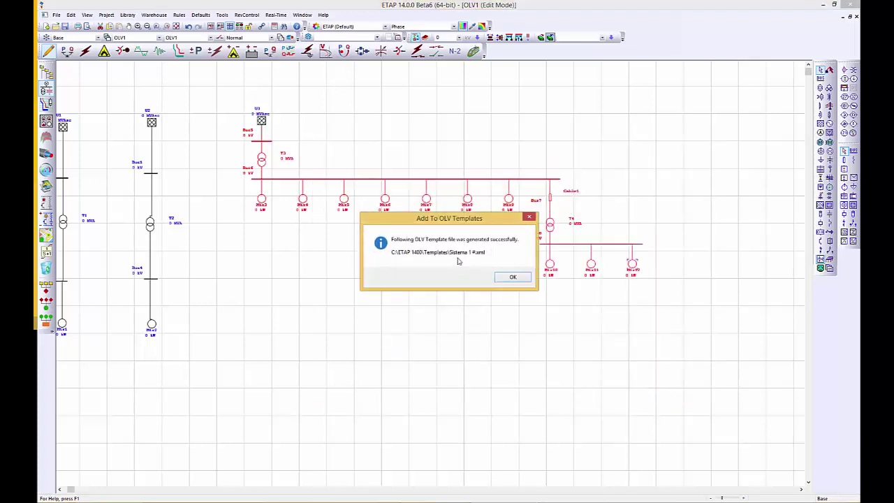
pyautogui.click(513, 276)
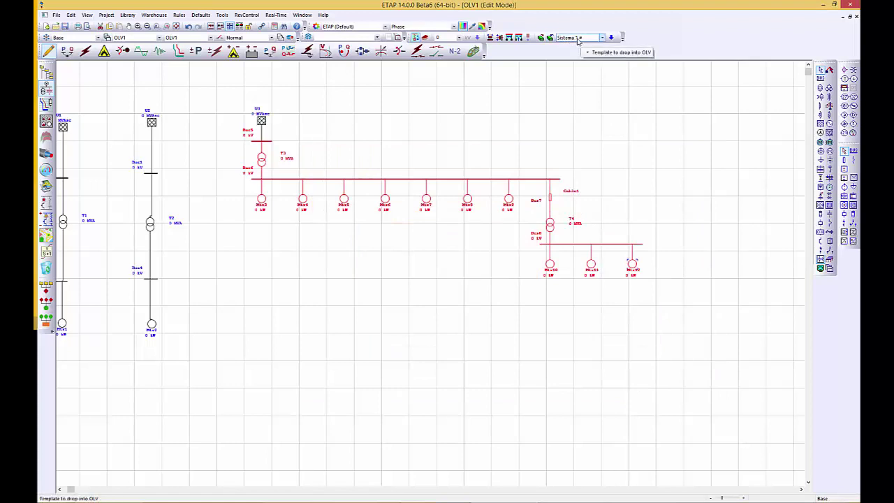
pyautogui.click(602, 39)
pyautogui.click(602, 40)
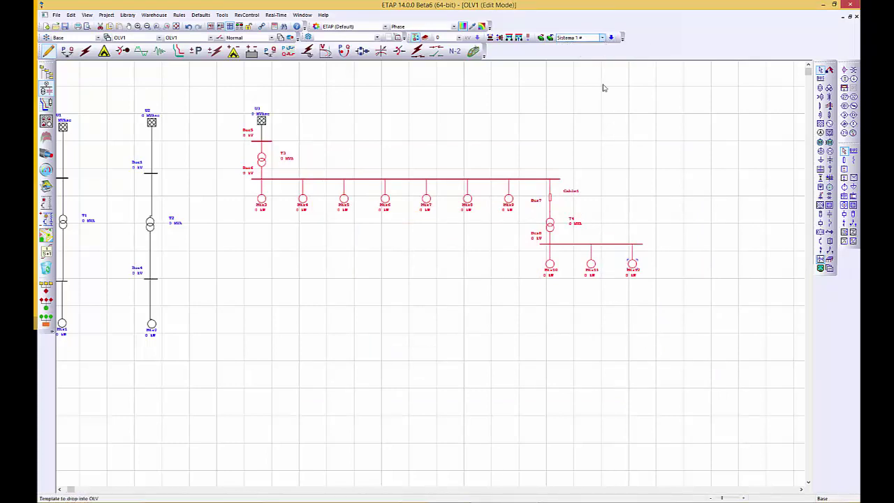
pyautogui.click(617, 118)
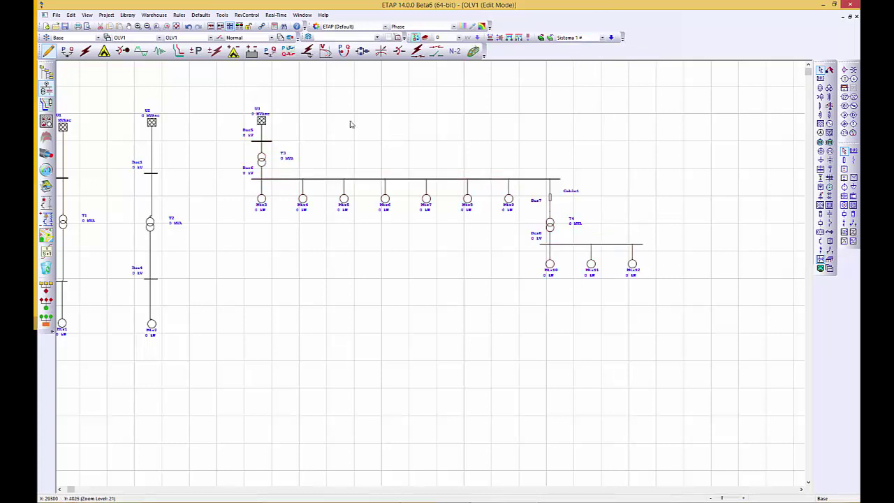
# - Insert the Sistema 1 # template into the diagram and move the copy beside the original network
pyautogui.click(540, 38)
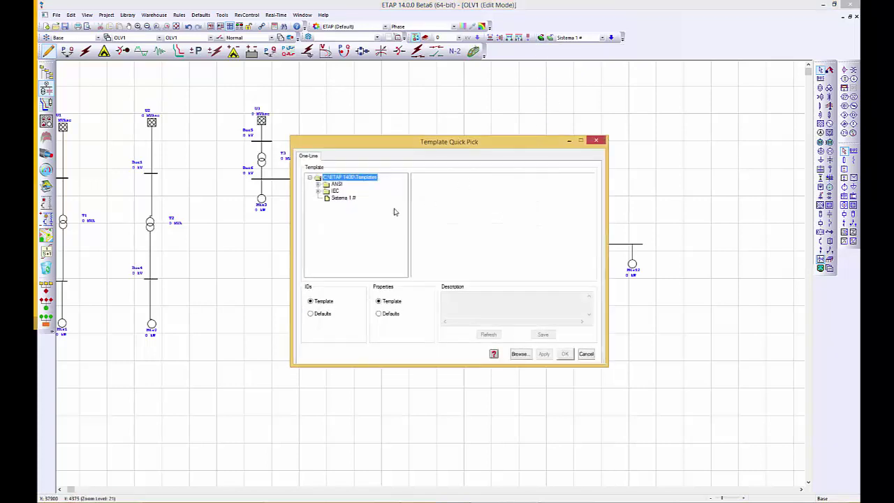
pyautogui.click(343, 199)
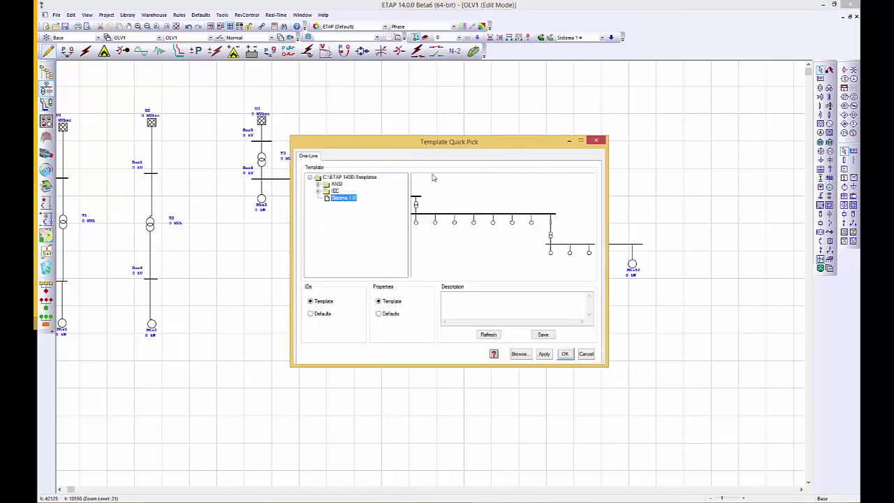
pyautogui.moveTo(516, 142); pyautogui.dragTo(408, 155)
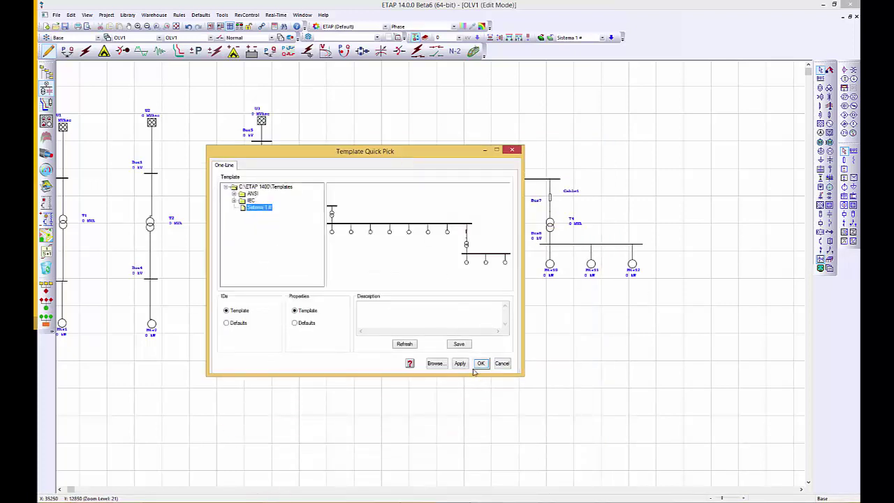
pyautogui.click(481, 363)
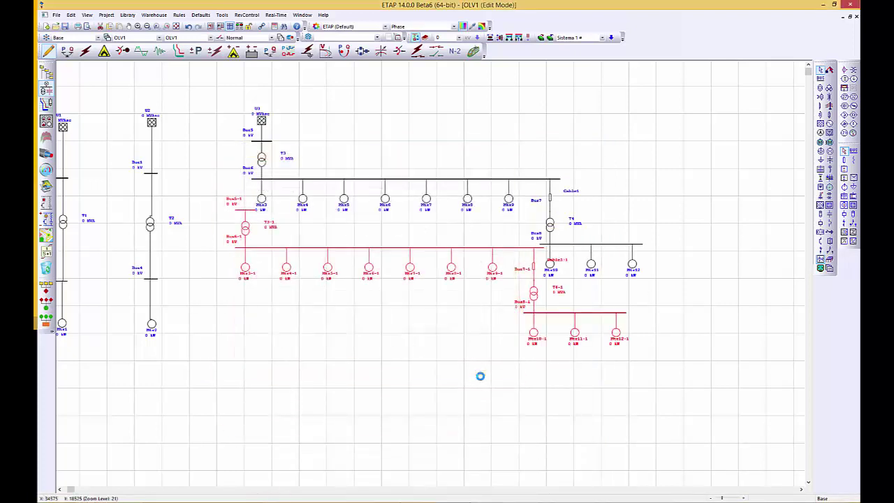
pyautogui.moveTo(447, 250); pyautogui.dragTo(850, 246)
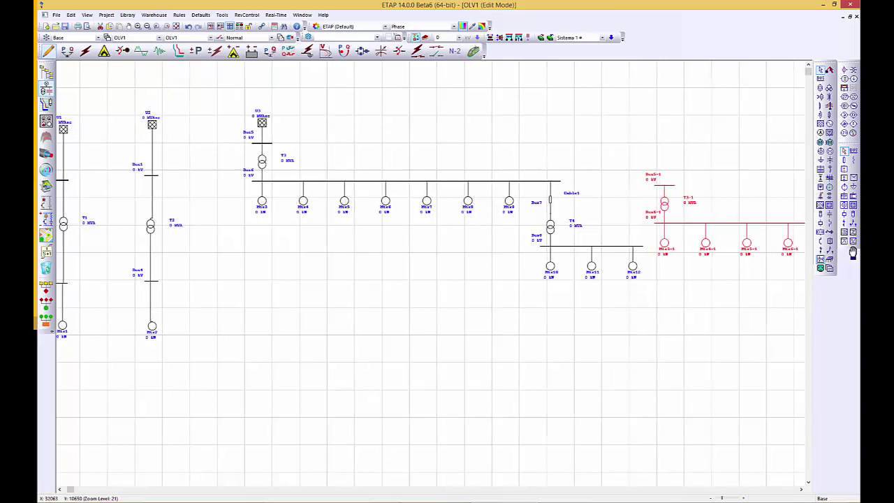
# - Lengthen Bus5 below grid U3 and connect it through a new cable to Bus5-1 of the inserted copy
pyautogui.moveTo(790, 328); pyautogui.dragTo(550, 326)
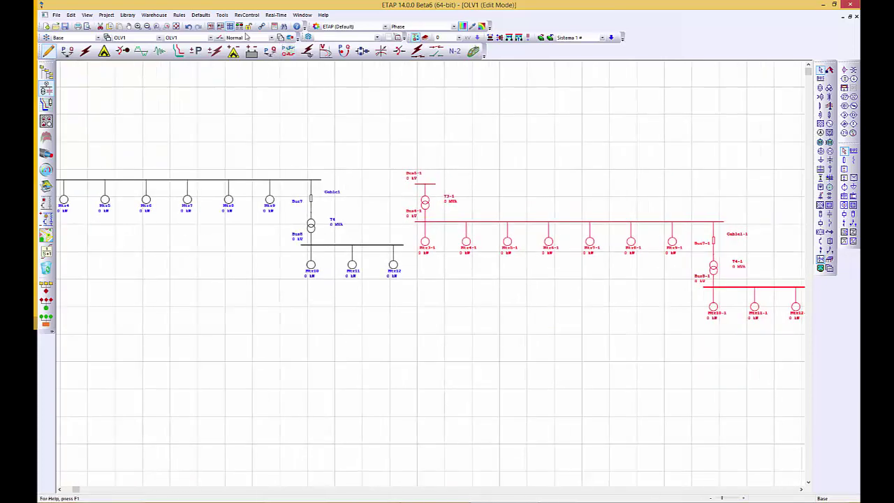
pyautogui.click(148, 26)
pyautogui.click(148, 27)
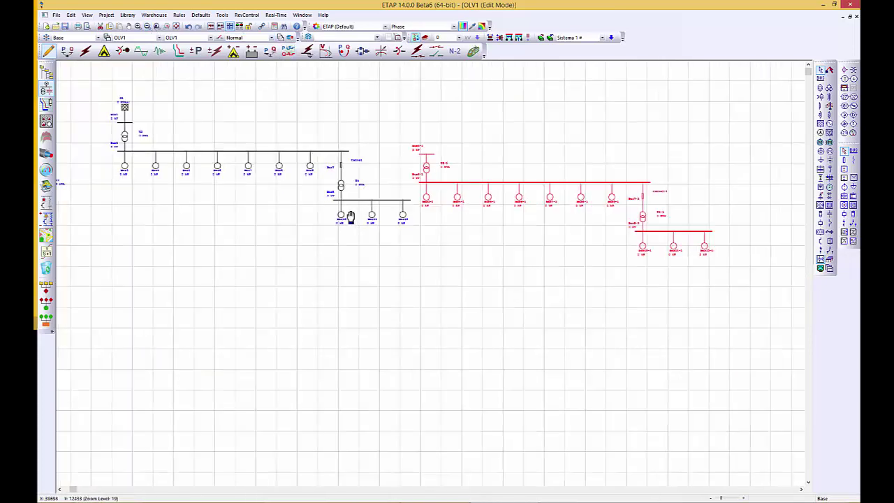
pyautogui.click(138, 126)
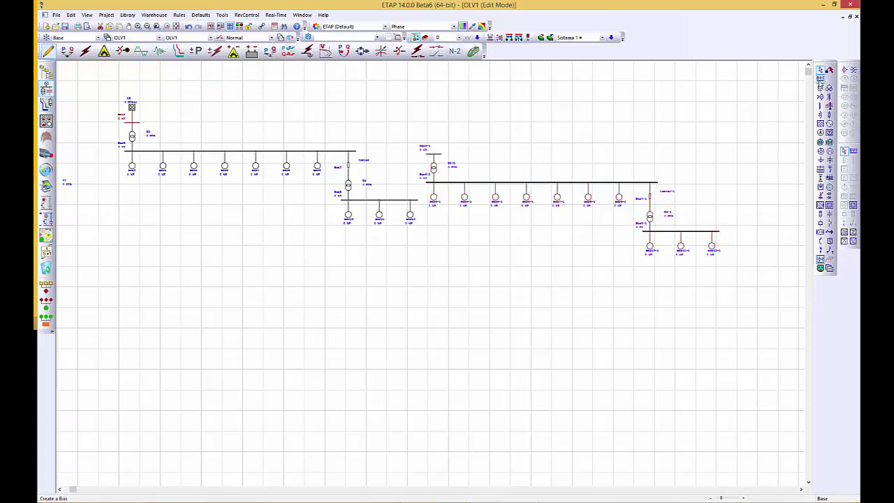
pyautogui.click(480, 164)
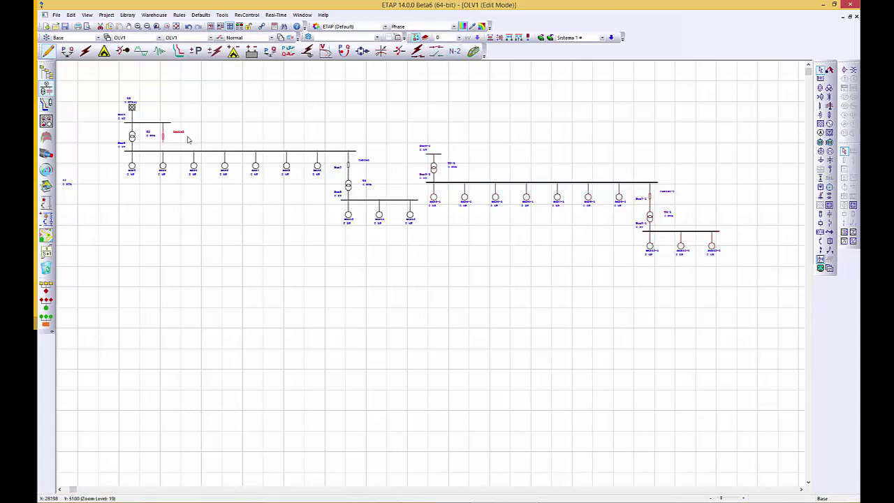
pyautogui.moveTo(165, 145); pyautogui.dragTo(427, 147)
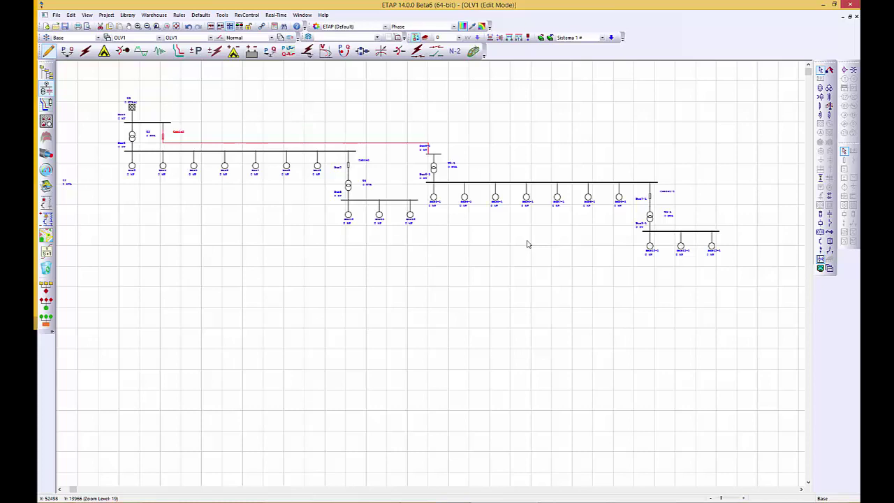
pyautogui.click(502, 111)
# - Browse the ANSI and IEC template libraries and preview the Motor Protection - MV and Transformer Protection templates
pyautogui.click(542, 38)
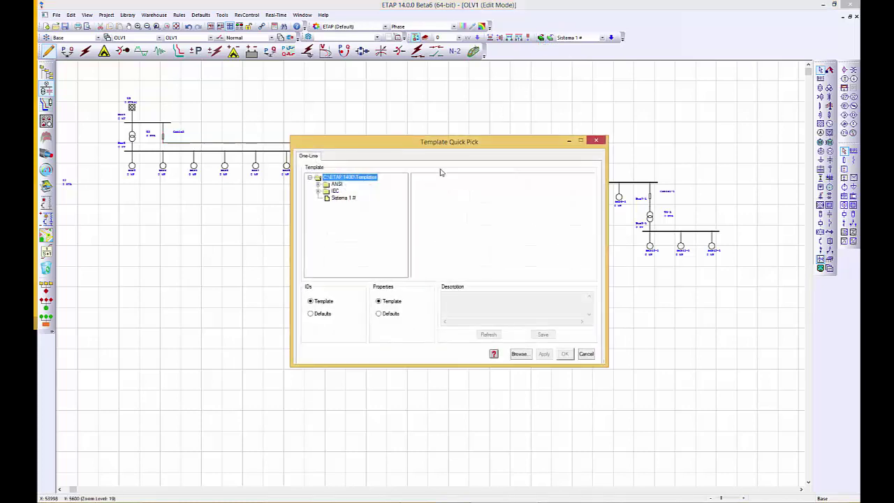
pyautogui.click(318, 184)
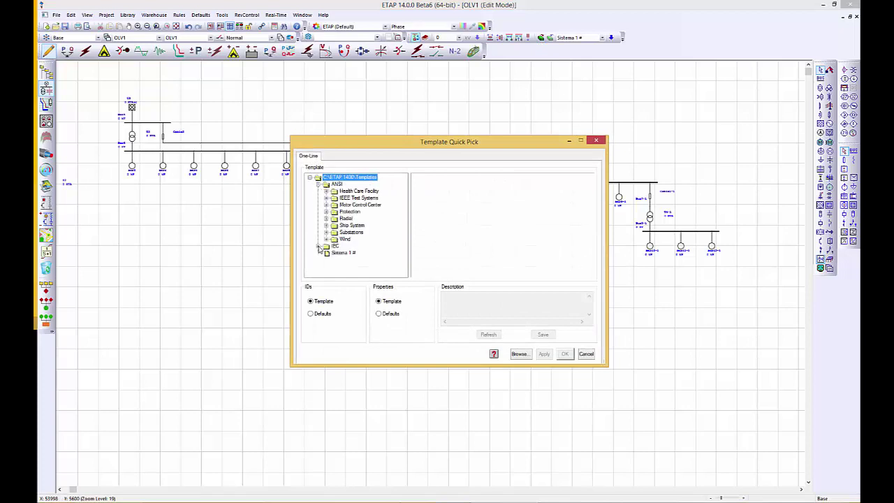
pyautogui.click(318, 246)
pyautogui.moveTo(405, 238); pyautogui.dragTo(407, 206)
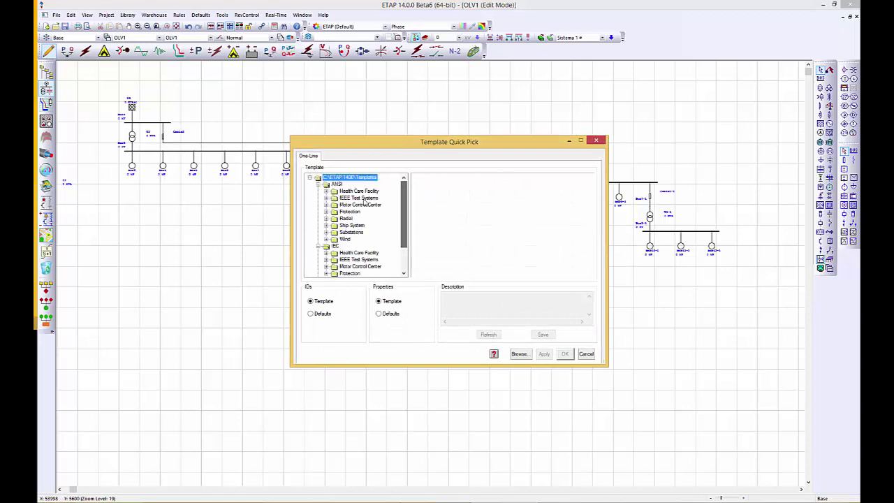
pyautogui.click(325, 211)
pyautogui.click(357, 218)
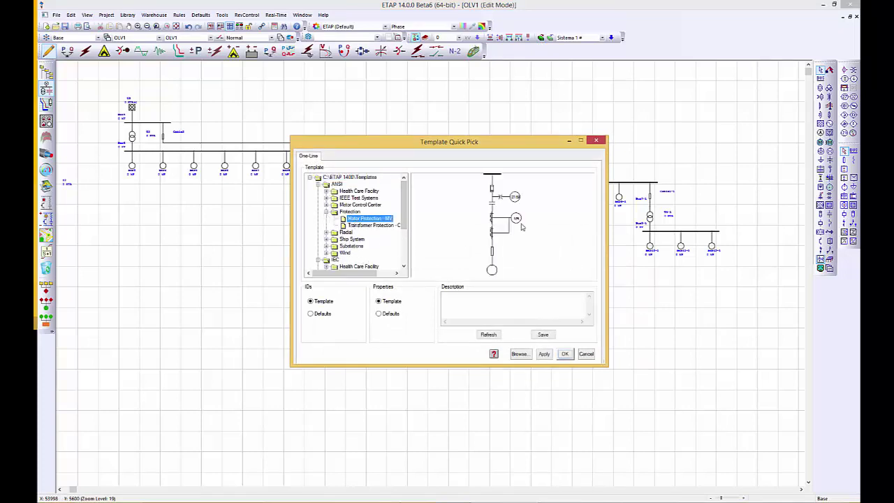
pyautogui.click(361, 225)
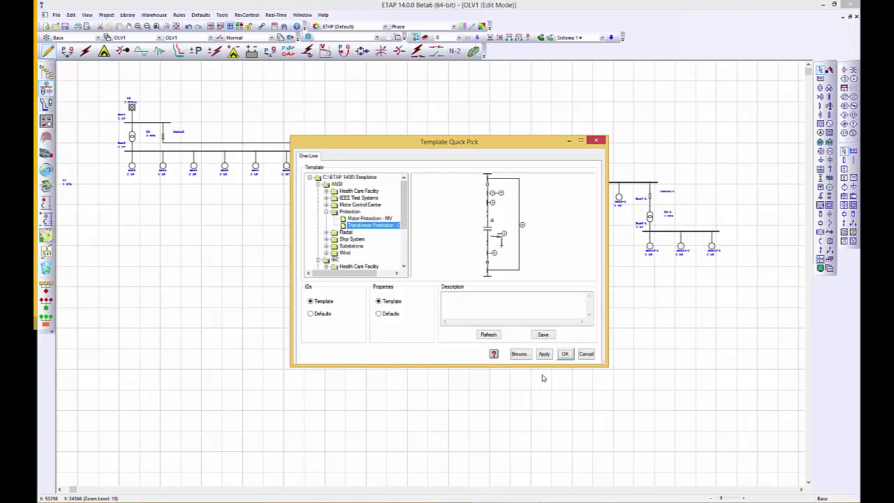
pyautogui.click(326, 232)
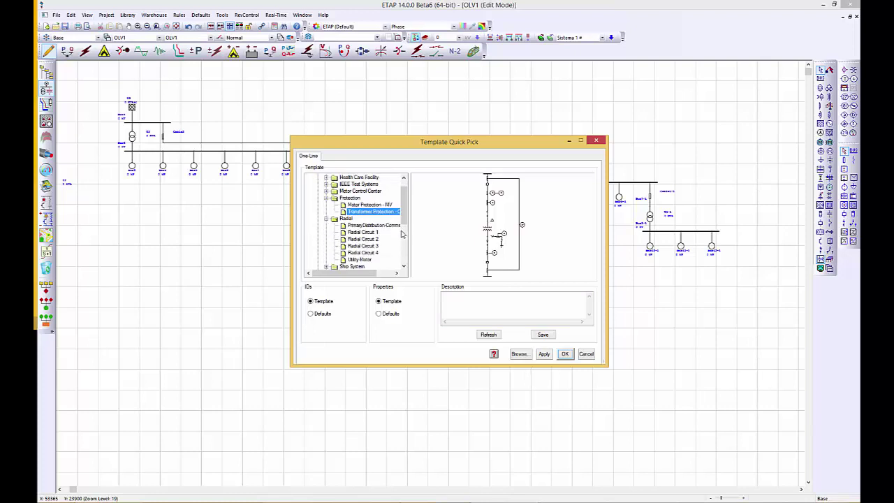
# - Insert the IEEE 14 BUS template from the ANSI IEEE Test Systems folder into the diagram
pyautogui.click(327, 183)
pyautogui.click(361, 191)
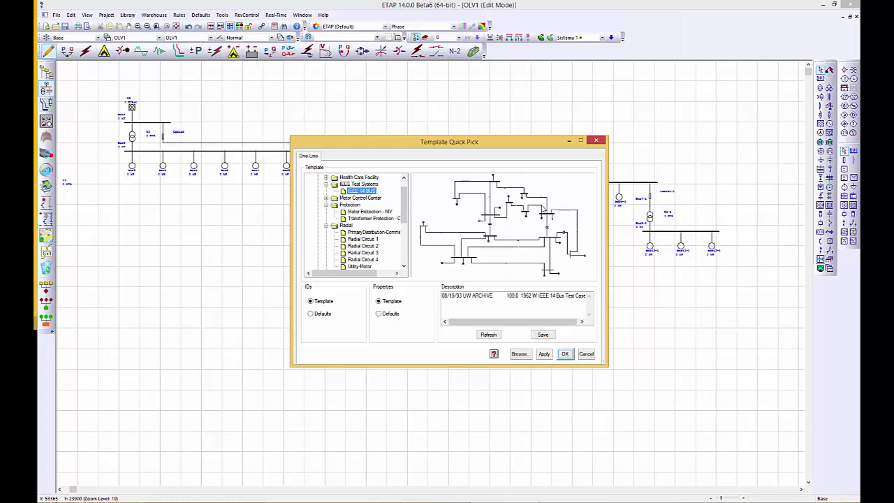
pyautogui.click(565, 353)
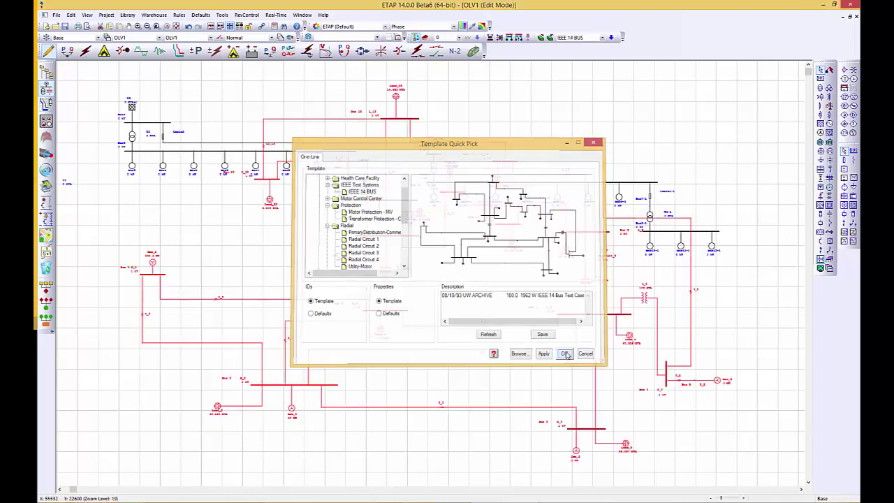
pyautogui.moveTo(452, 196); pyautogui.dragTo(364, 323)
pyautogui.moveTo(615, 347); pyautogui.dragTo(595, 341)
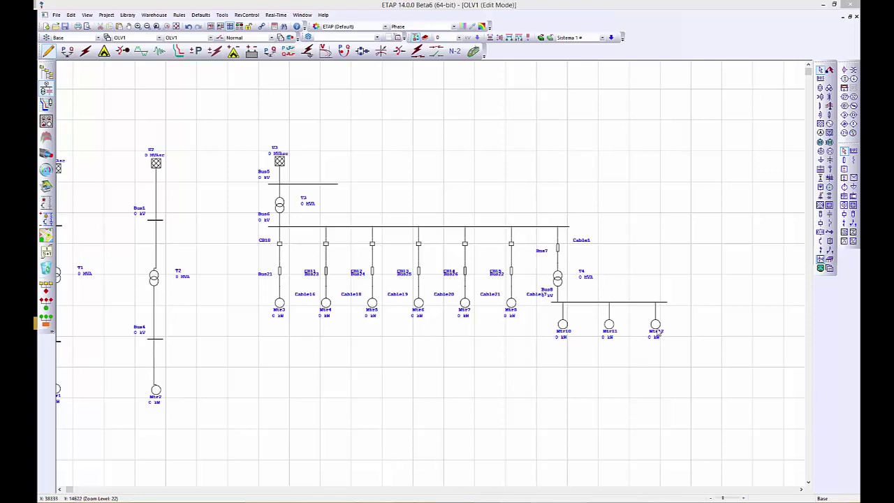
# - Move motors Mtr12 and Mtr10 to uneven positions further below Bus8
pyautogui.moveTo(656, 325); pyautogui.dragTo(634, 352)
pyautogui.click(569, 337)
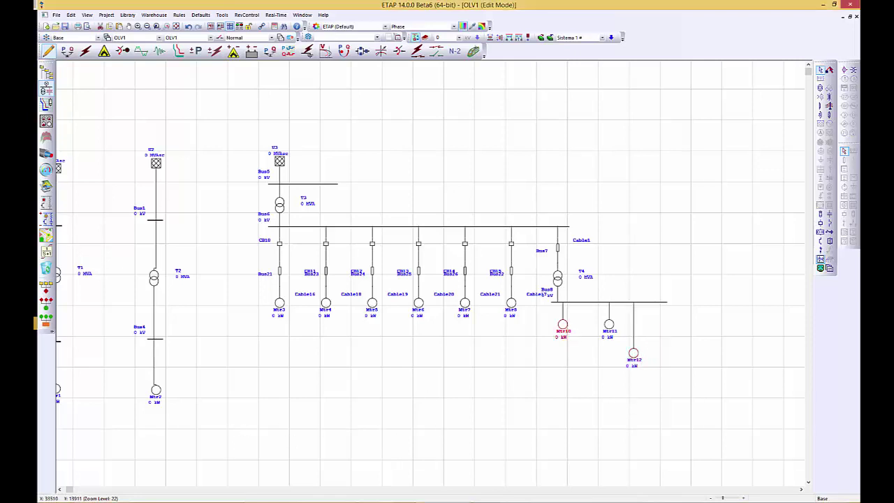
pyautogui.moveTo(570, 336); pyautogui.dragTo(600, 357)
# - Lengthen Bus8 and add two more induction motors to its free end
pyautogui.click(665, 302)
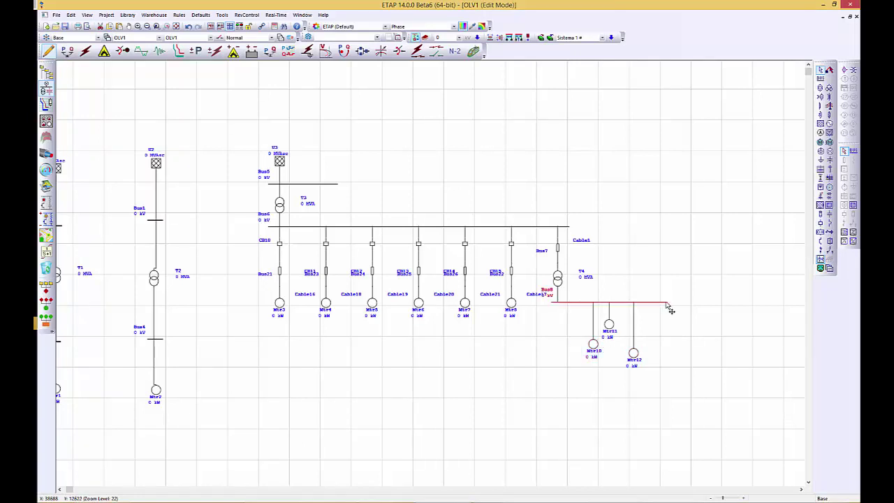
pyautogui.moveTo(669, 301); pyautogui.dragTo(698, 302)
pyautogui.click(707, 320)
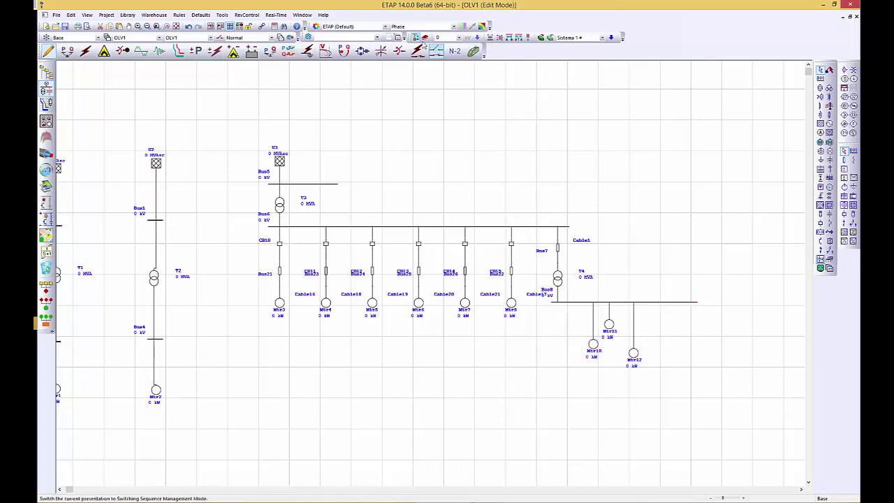
pyautogui.click(822, 142)
pyautogui.click(665, 329)
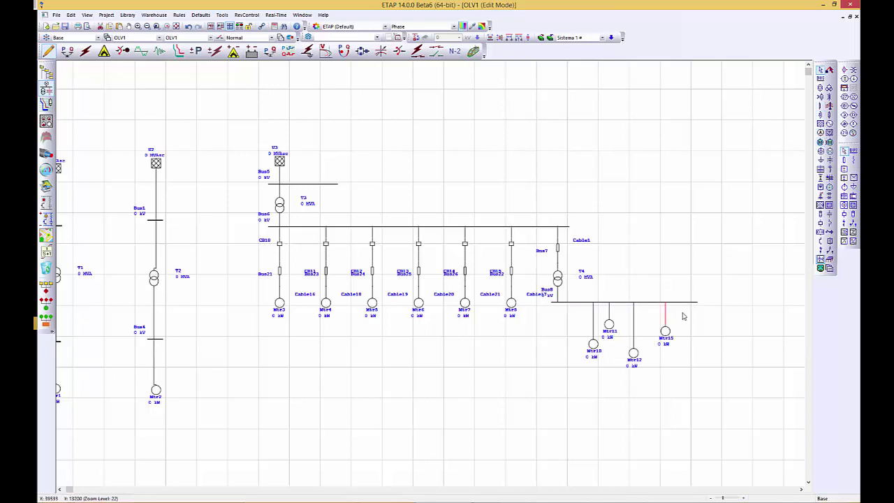
pyautogui.click(822, 142)
pyautogui.click(691, 322)
pyautogui.click(416, 37)
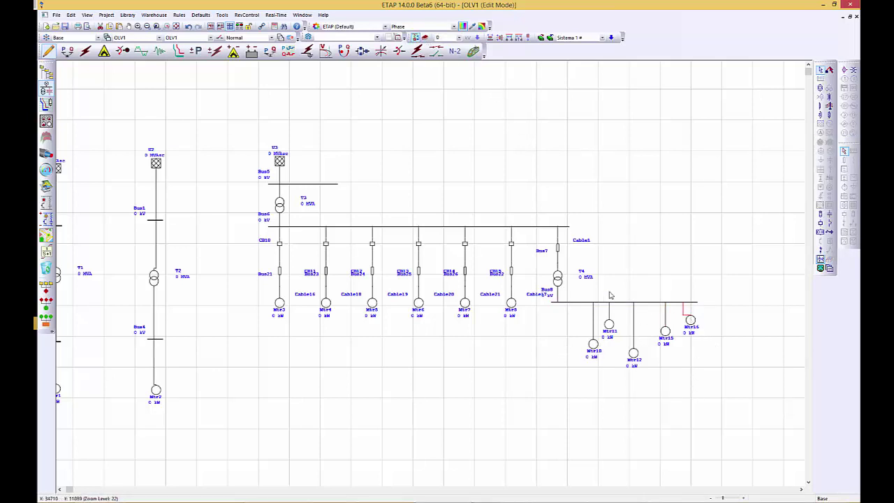
# - Distribute the five motors on Bus8 at equal spacing and align them at the same height below the bus
pyautogui.click(626, 304)
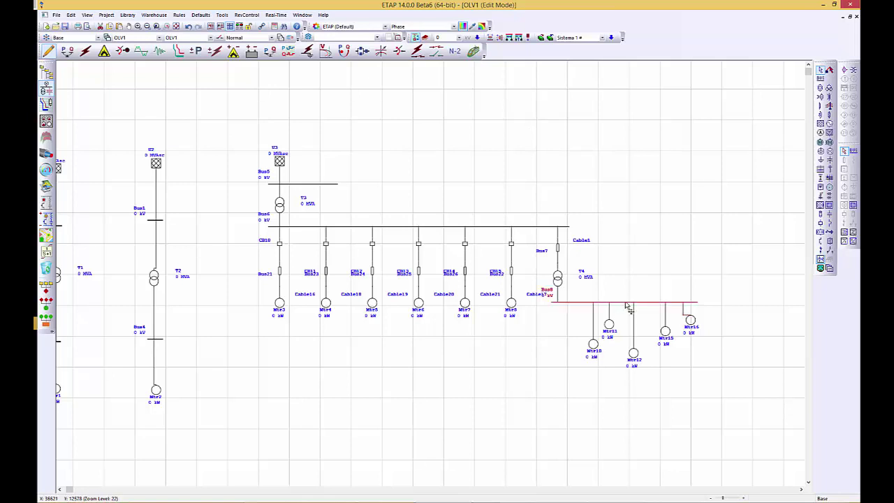
pyautogui.click(510, 38)
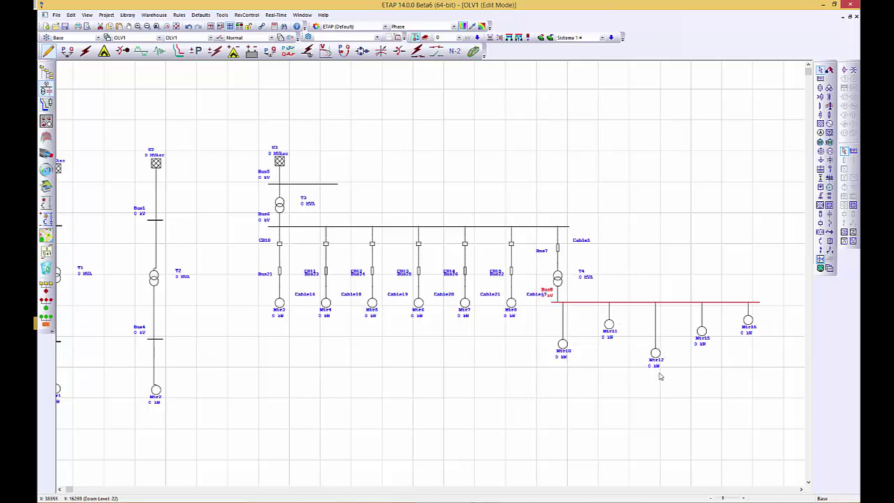
pyautogui.click(520, 40)
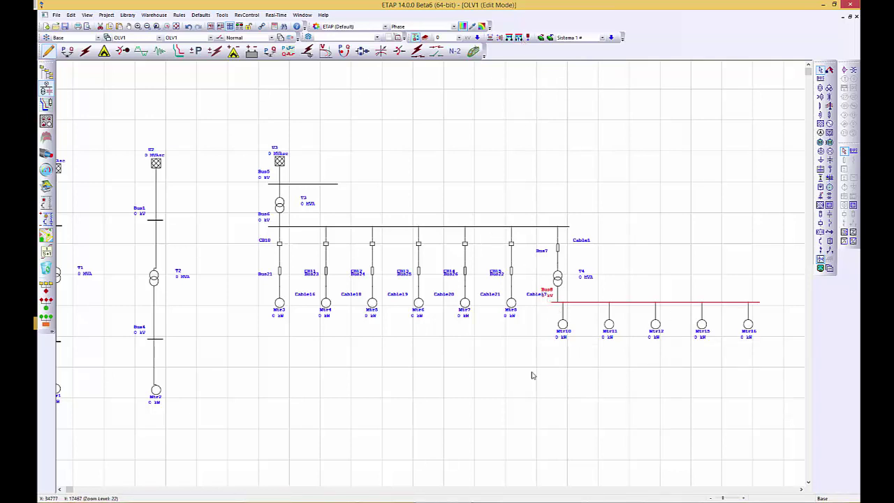
# - Move motor Mtr8 and several breakers and cables of the motor feeders below Bus6 to uneven, misaligned positions
pyautogui.click(513, 311)
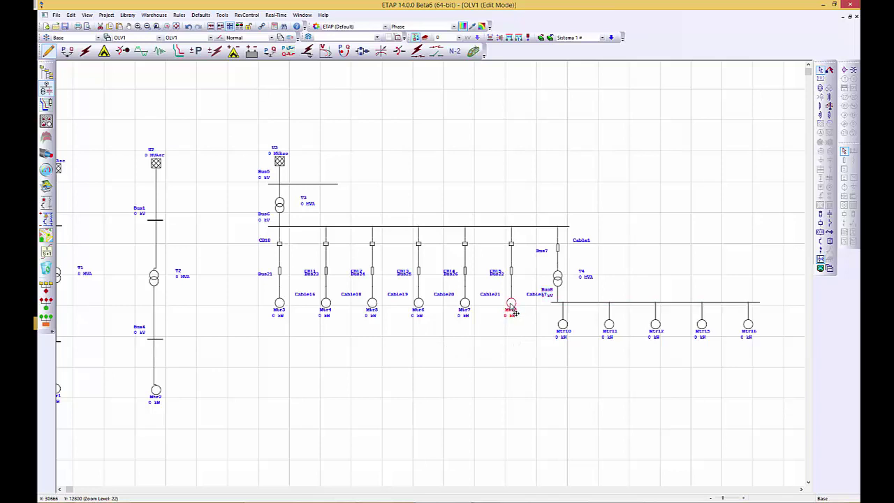
pyautogui.moveTo(515, 312); pyautogui.dragTo(517, 328)
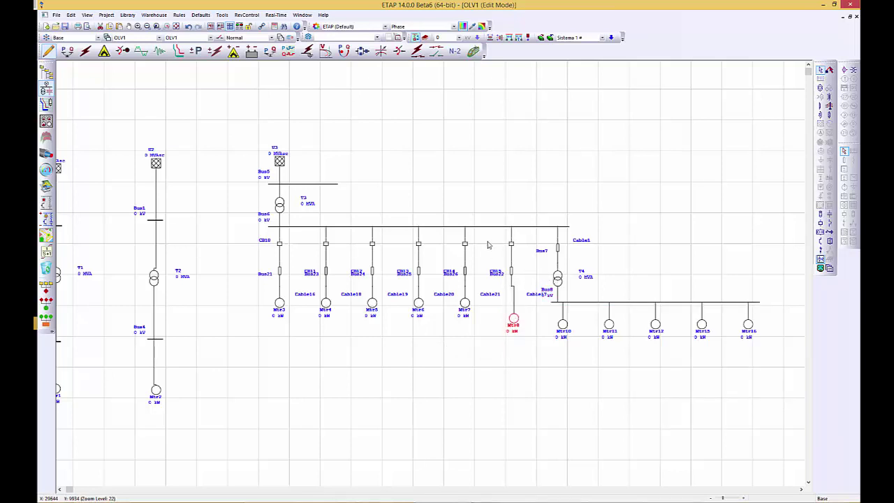
pyautogui.moveTo(513, 245); pyautogui.dragTo(427, 305)
pyautogui.moveTo(327, 274); pyautogui.dragTo(324, 320)
pyautogui.moveTo(282, 246); pyautogui.dragTo(294, 267)
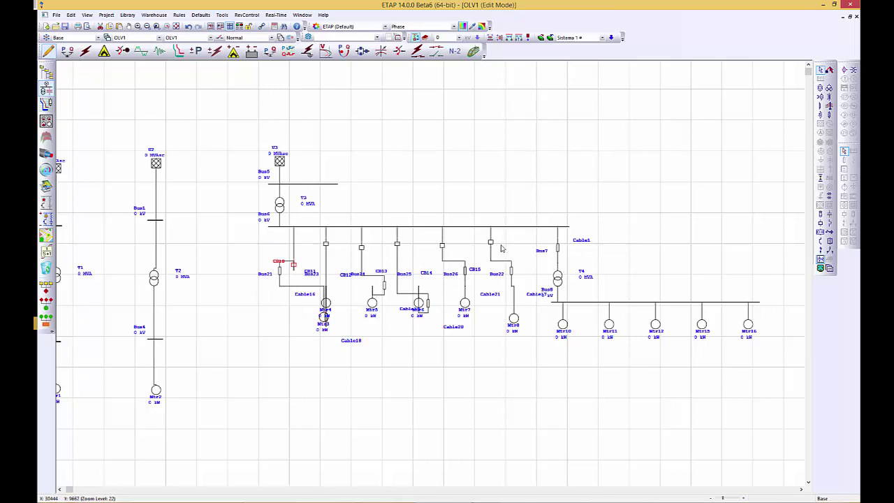
pyautogui.moveTo(490, 242); pyautogui.dragTo(481, 270)
pyautogui.moveTo(442, 245); pyautogui.dragTo(397, 235)
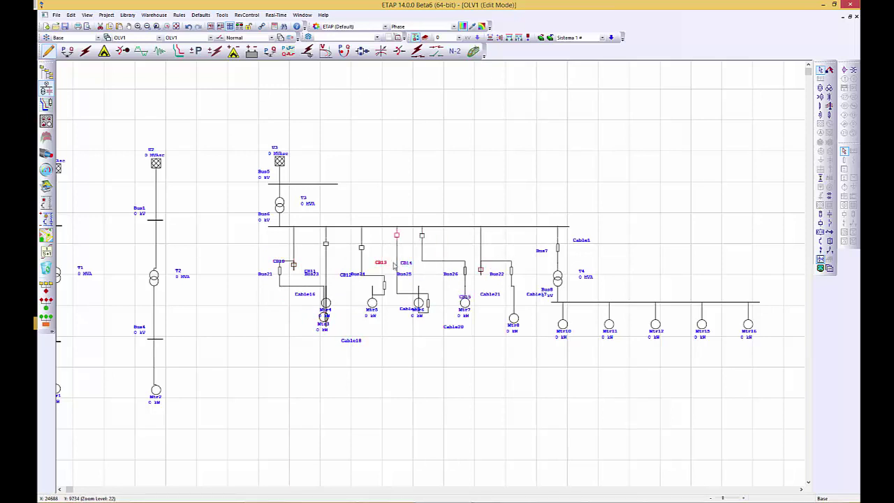
# - Automatically distribute and align all the motor feeders connected below Bus6
pyautogui.click(382, 227)
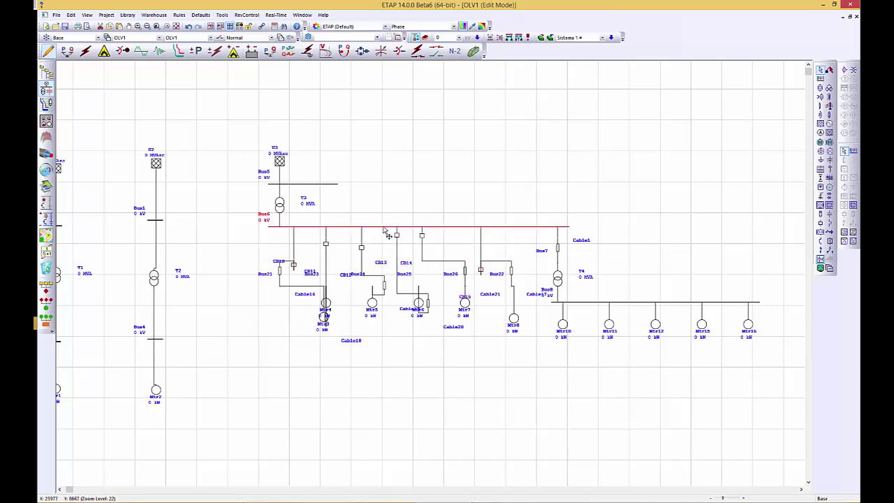
pyautogui.click(517, 40)
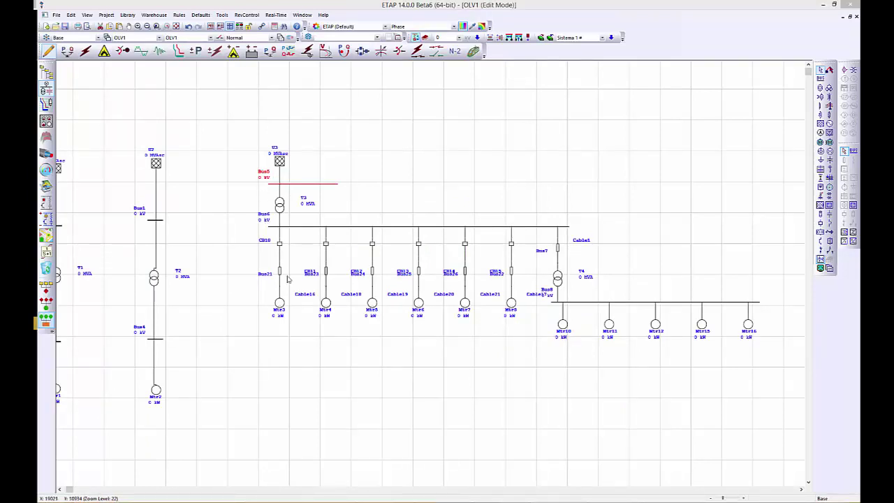
# - Turn on the kV annotation for nodes in the diagram's AC display options
pyautogui.click(822, 267)
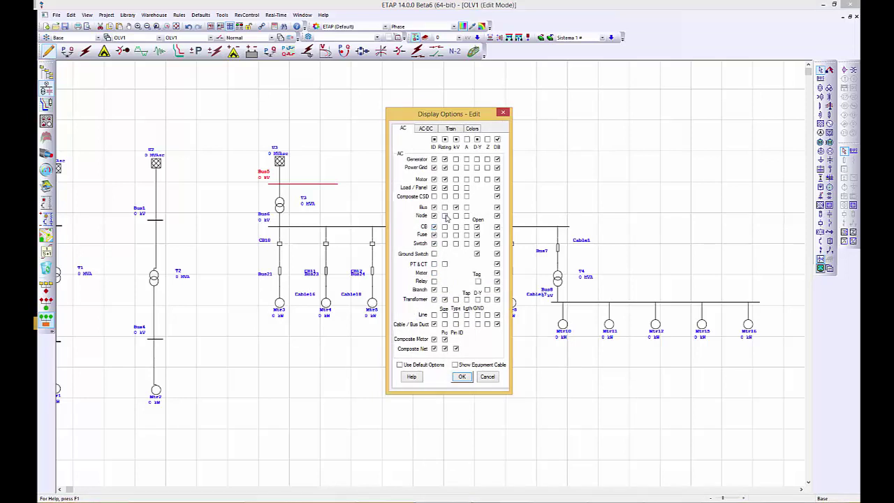
pyautogui.click(461, 377)
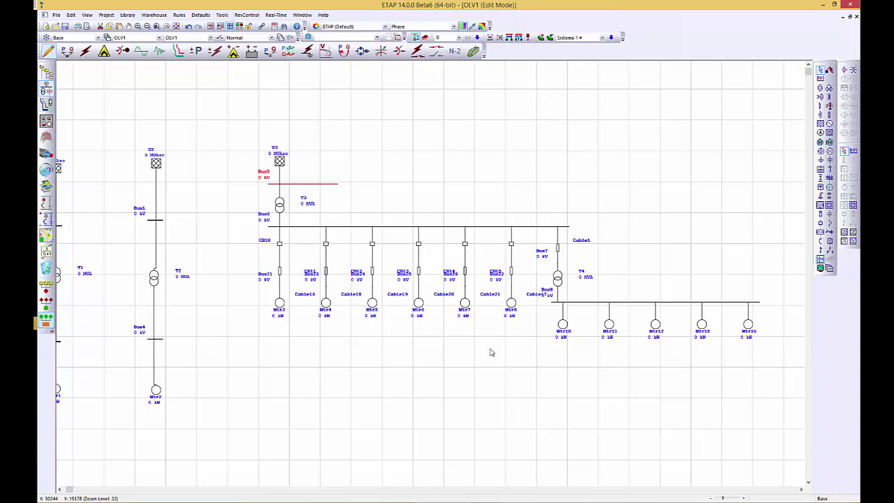
# - Set Bus5's nominal voltage to 13.8 kV and check the voltage rating of transformer T3
pyautogui.doubleClick(308, 184)
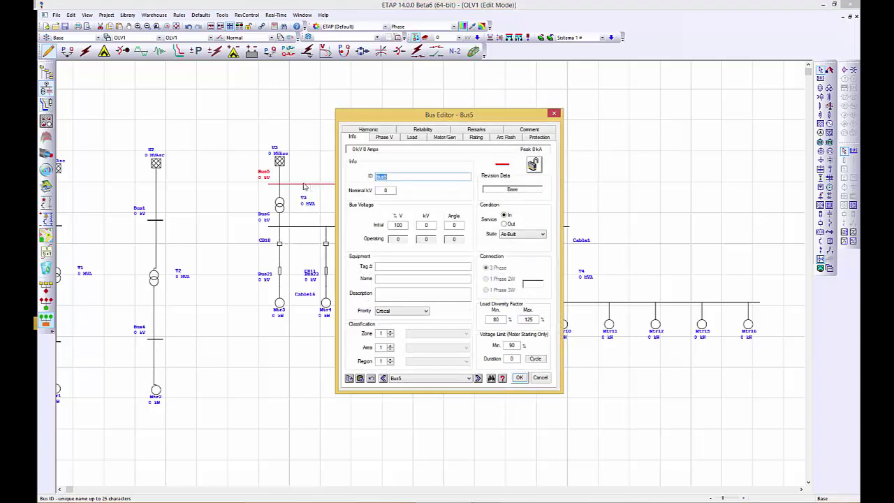
pyautogui.click(391, 190)
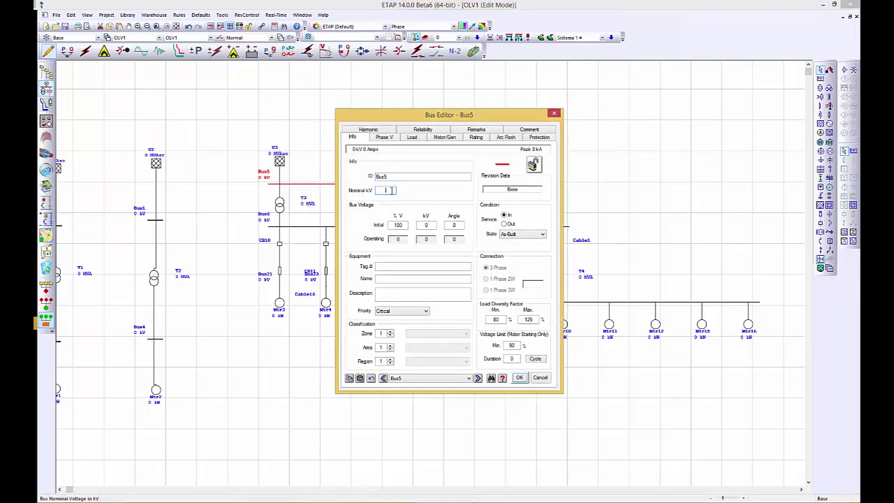
pyautogui.write('13.8')
pyautogui.click(520, 378)
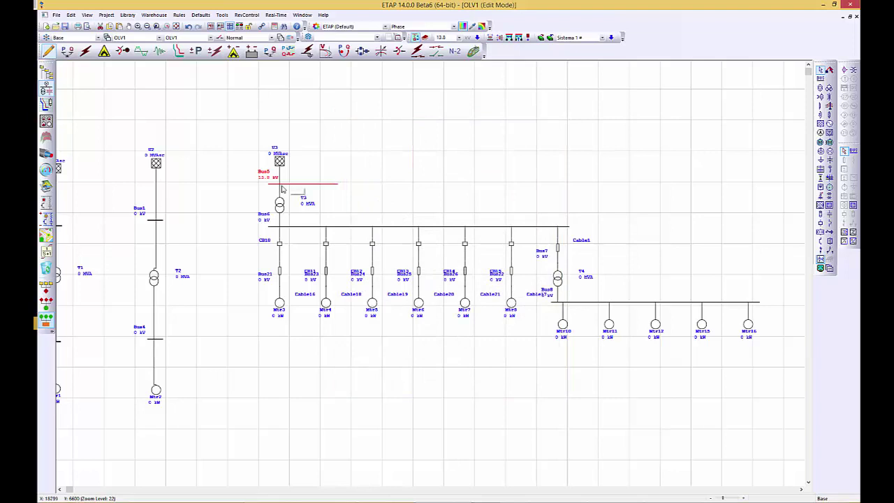
pyautogui.click(285, 206)
pyautogui.doubleClick(282, 206)
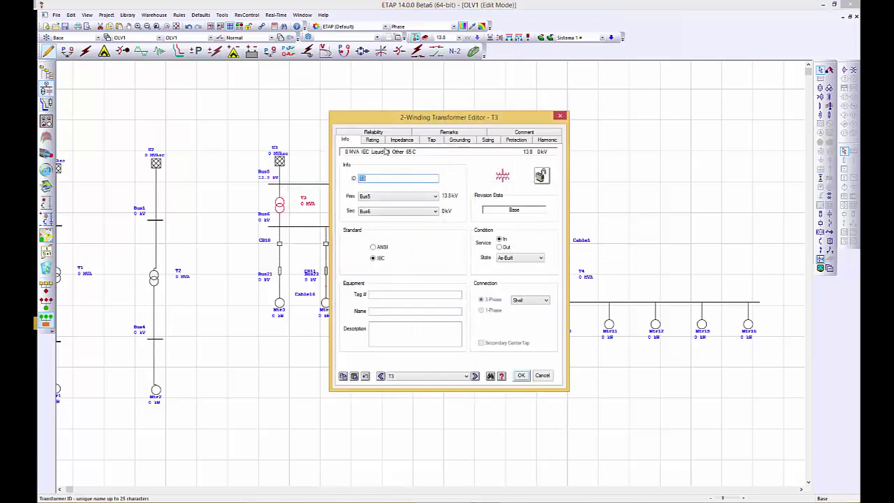
pyautogui.click(376, 141)
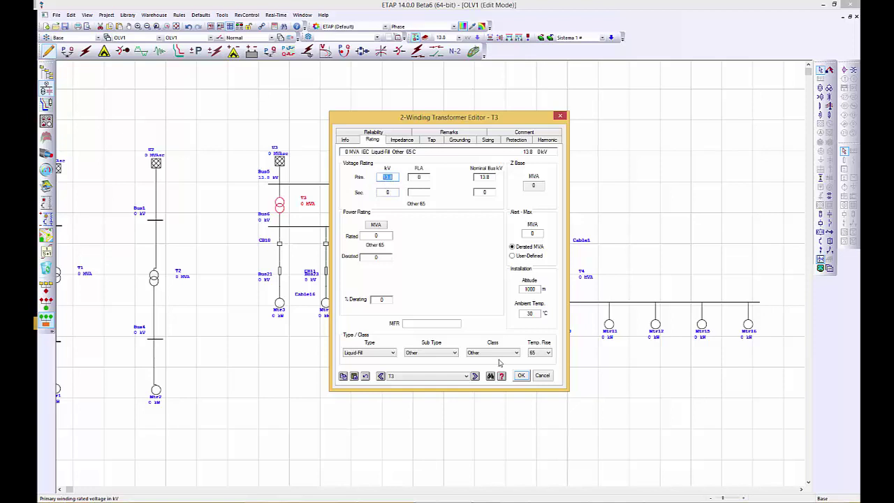
pyautogui.click(521, 375)
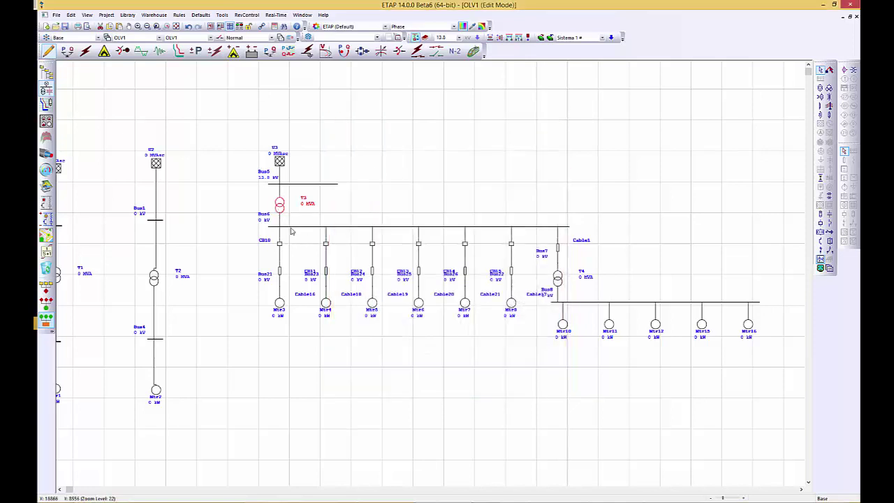
# - Set Bus6's nominal voltage to 4.16 kV
pyautogui.doubleClick(293, 229)
pyautogui.click(385, 137)
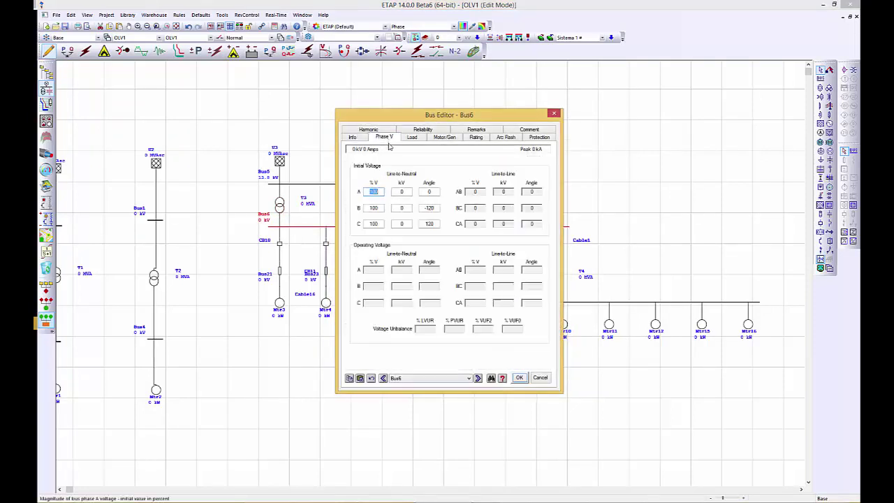
pyautogui.click(354, 139)
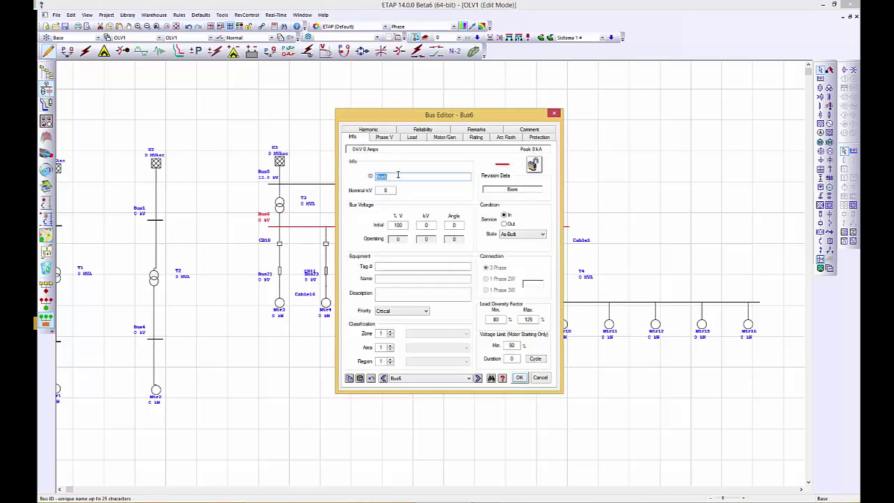
pyautogui.write('4.16')
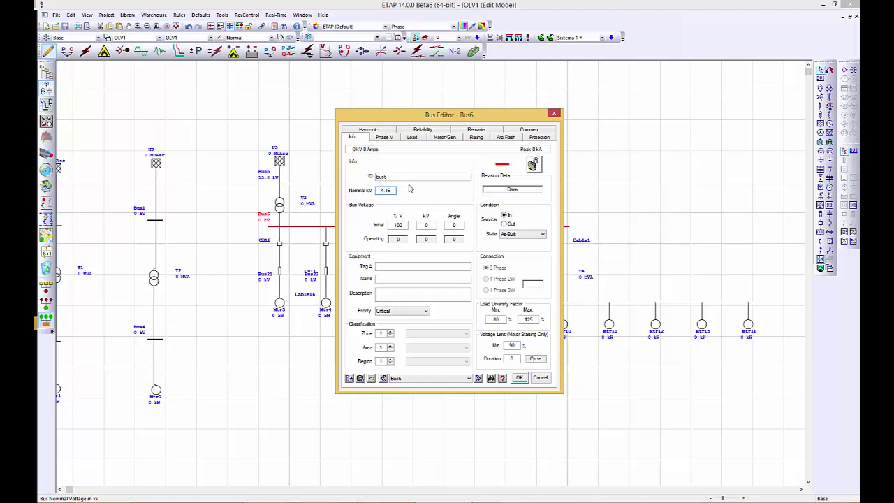
pyautogui.click(518, 378)
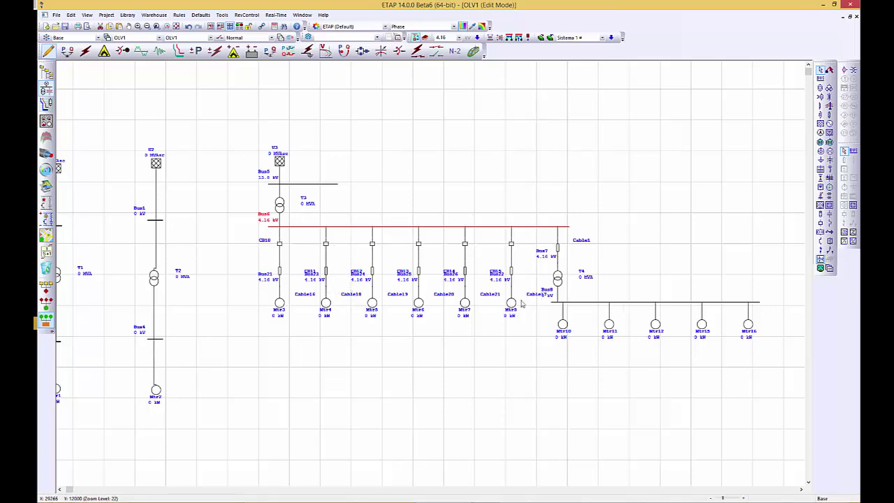
# - Set Bus6's nominal voltage to 0.44 kV
pyautogui.doubleClick(389, 228)
pyautogui.click(395, 190)
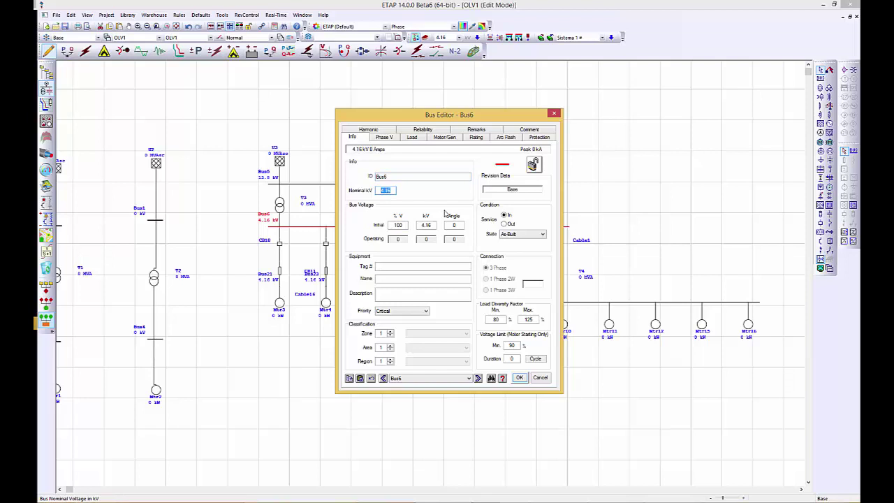
pyautogui.write('0.44')
pyautogui.click(521, 378)
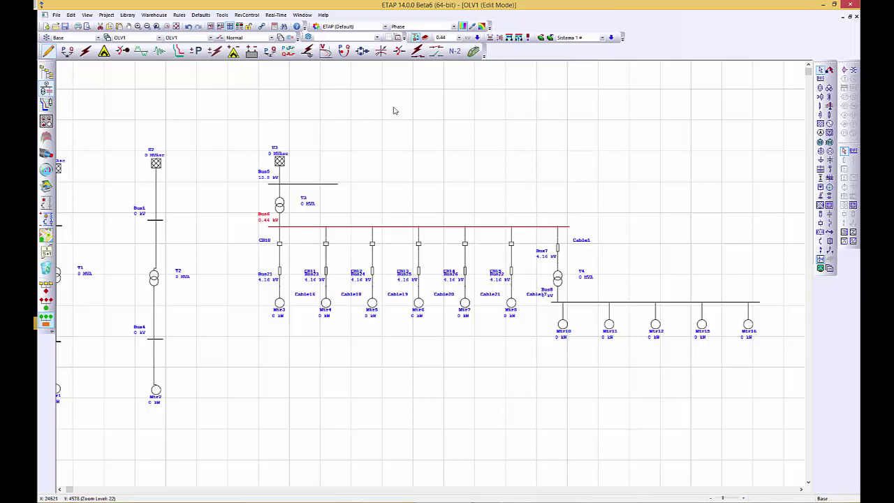
# - Apply the 0.44 kV voltage from the selected Bus6 to its connected downstream elements
pyautogui.click(458, 39)
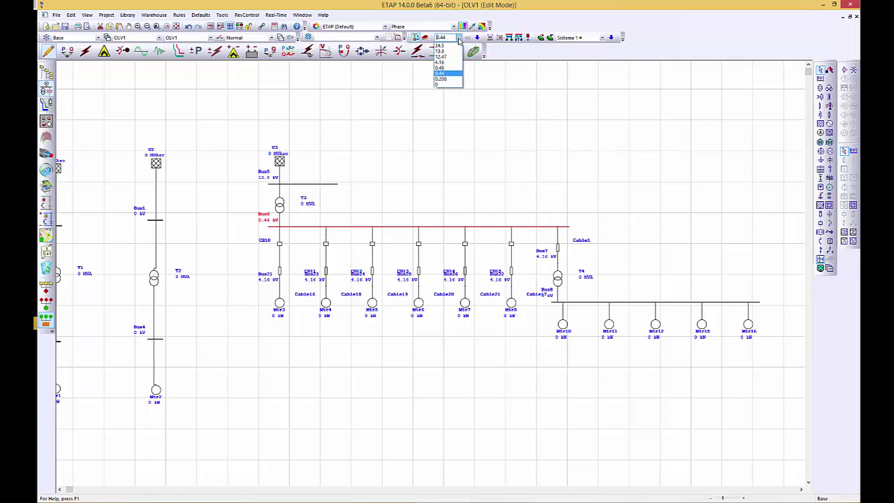
pyautogui.click(458, 39)
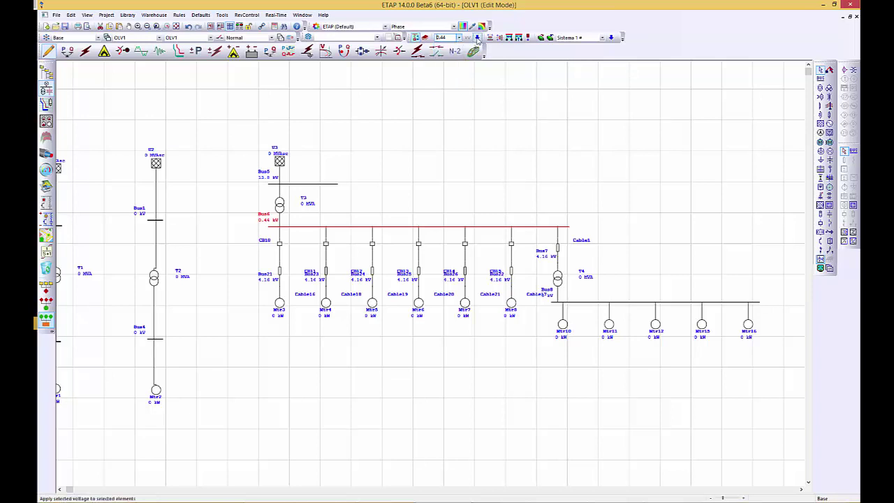
pyautogui.click(477, 40)
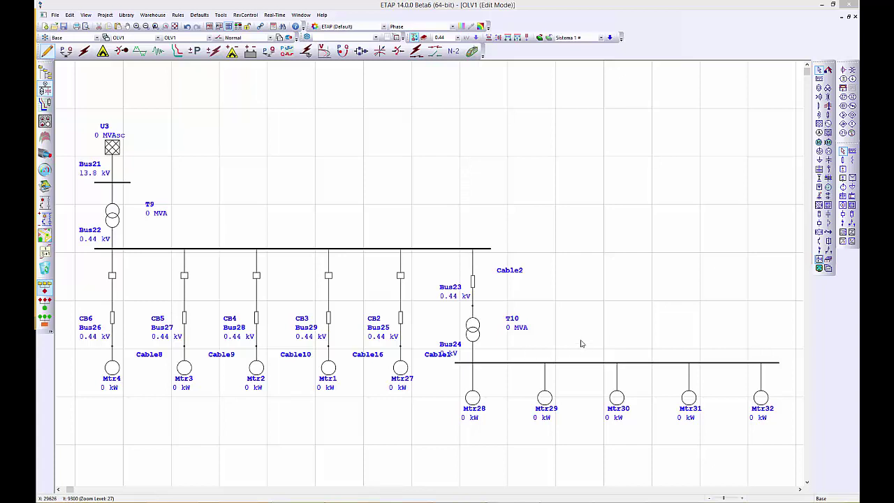
# - Change the symbol of transformer T10 from circles to the coil winding style
pyautogui.click(476, 335)
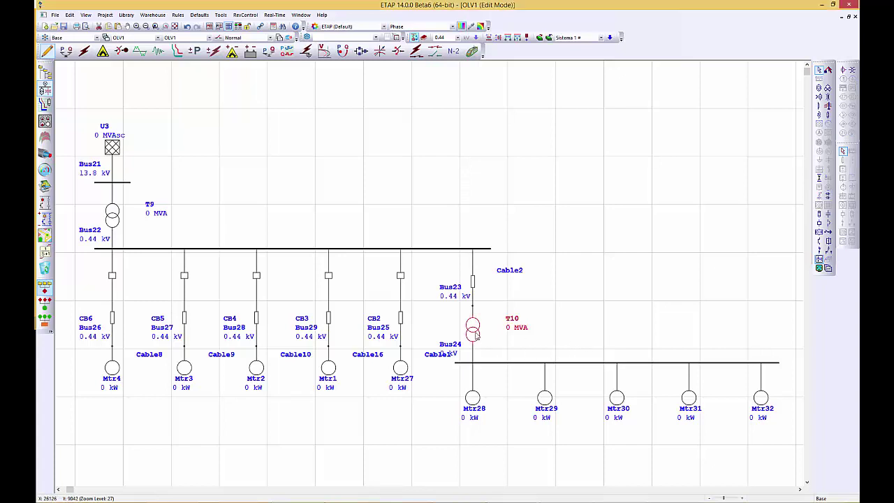
pyautogui.rightClick(475, 335)
pyautogui.moveTo(574, 181)
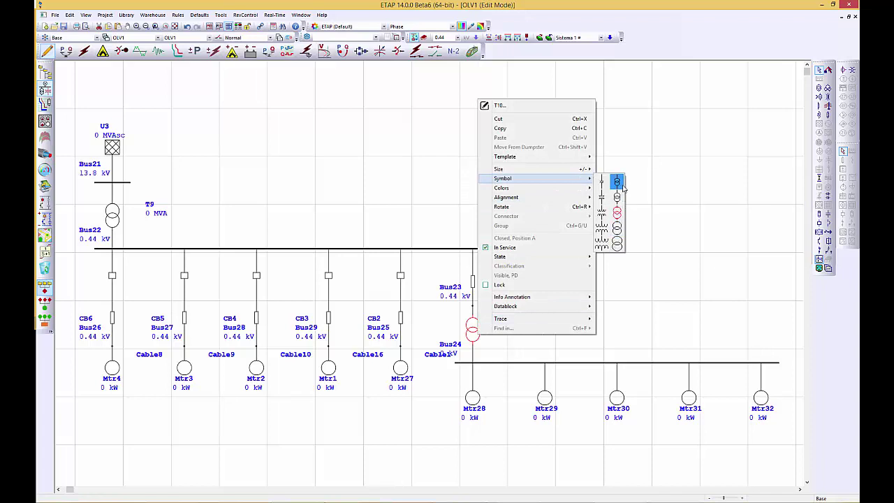
pyautogui.click(601, 213)
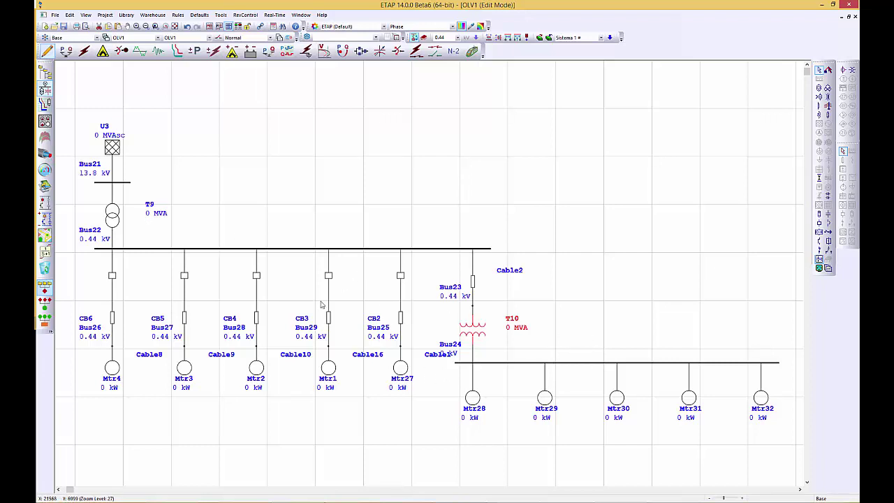
# - Change the symbol of Cable16 above motor Mtr1 to the resistor-inductor impedance style
pyautogui.rightClick(331, 320)
pyautogui.moveTo(398, 164)
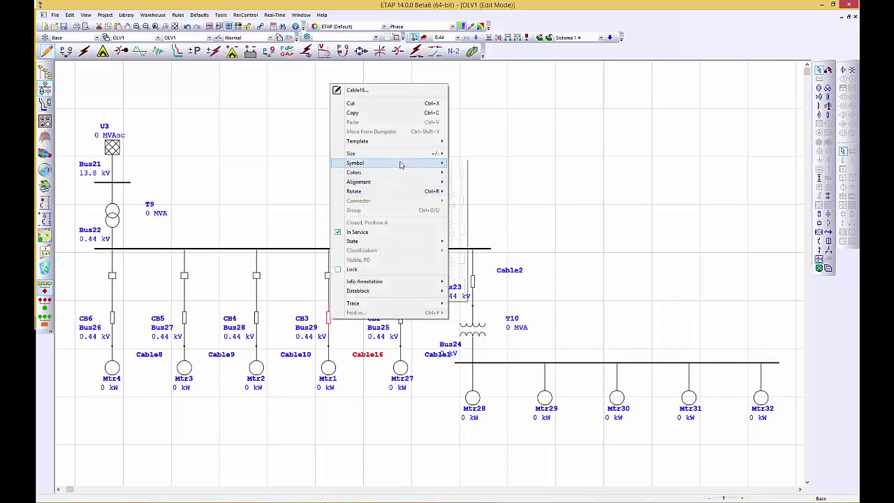
pyautogui.click(455, 229)
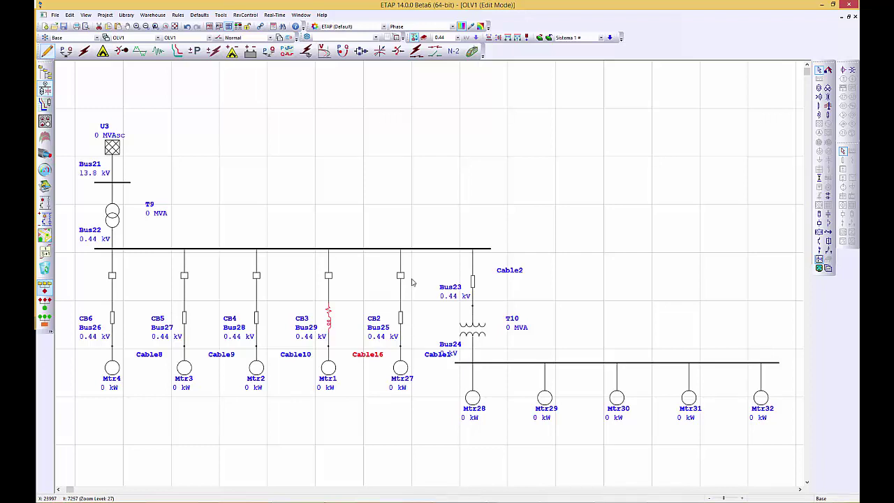
# - Export all diagram elements as an Enhanced (EMF) metafile with GDI+, saved as Autobuild.emf in the Autobuild folder
pyautogui.click(56, 15)
pyautogui.moveTo(111, 145)
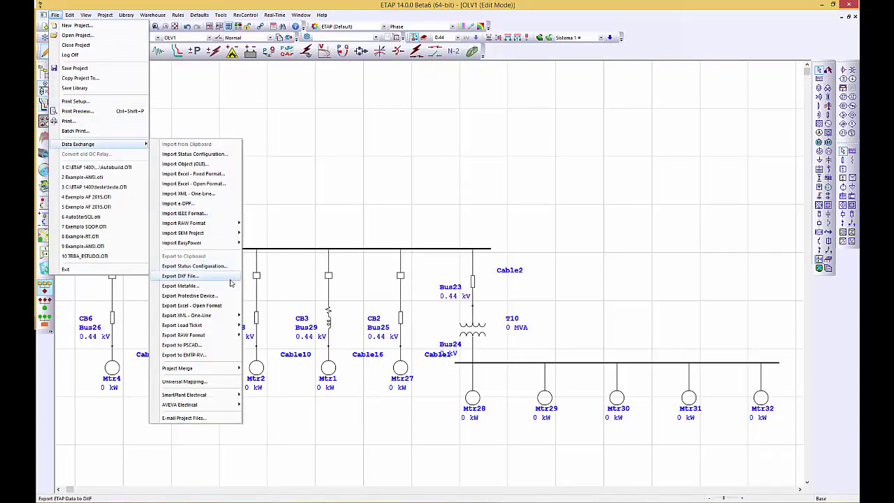
pyautogui.click(231, 286)
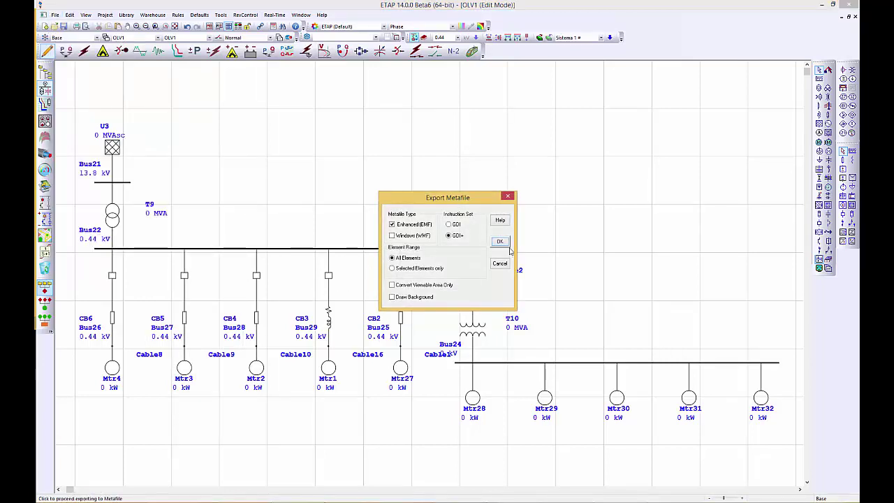
pyautogui.click(501, 242)
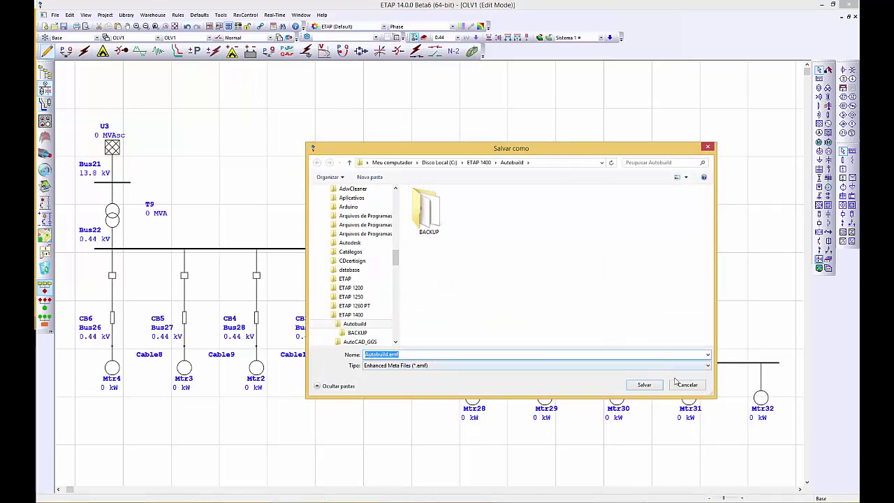
pyautogui.click(648, 387)
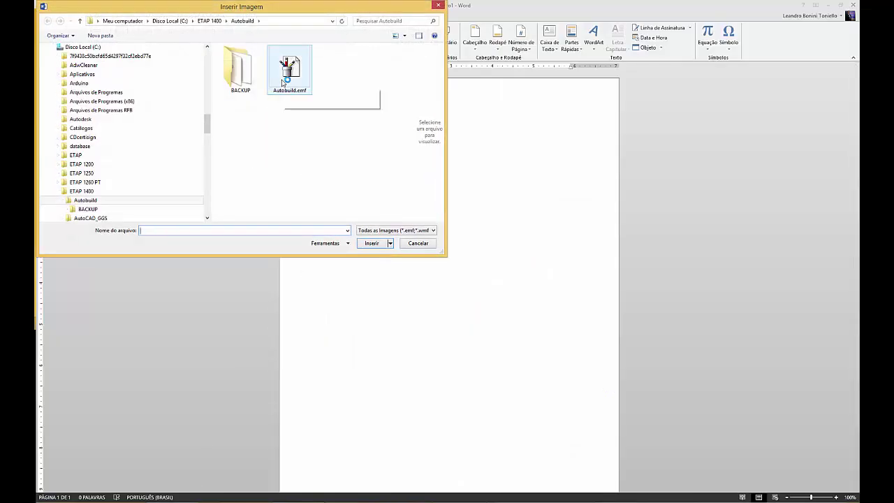
# - Switch to Word and insert the Autobuild.emf image into the blank document
pyautogui.doubleClick(286, 82)
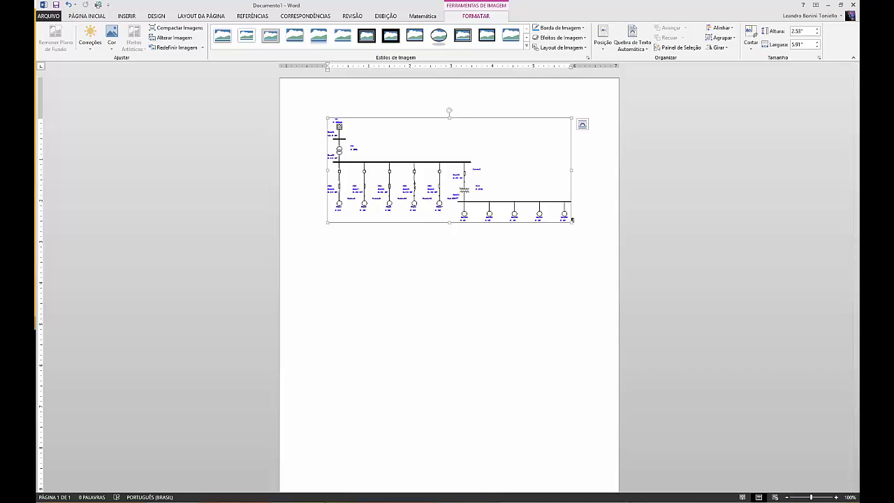
# - Switch back to ETAP and export the one-line diagram as a DXF file named Autobuild.dxf in the Autobuild folder
pyautogui.hotkey('alt', 'Tab')
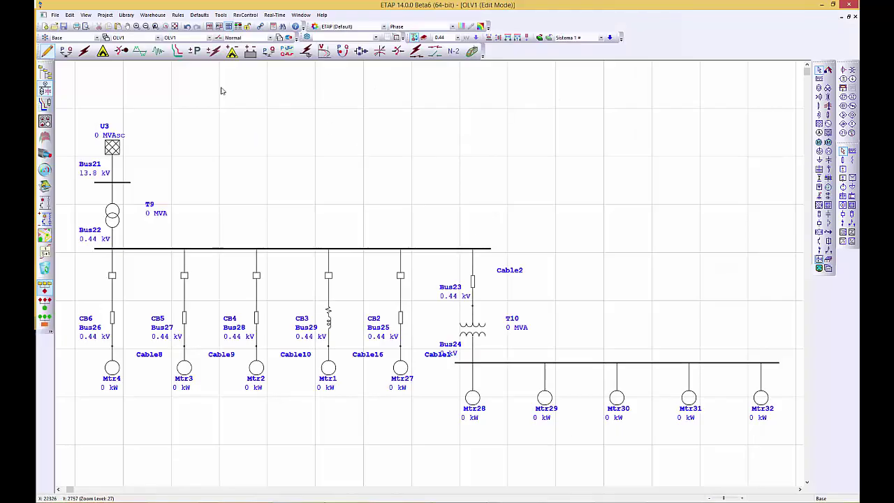
pyautogui.click(55, 15)
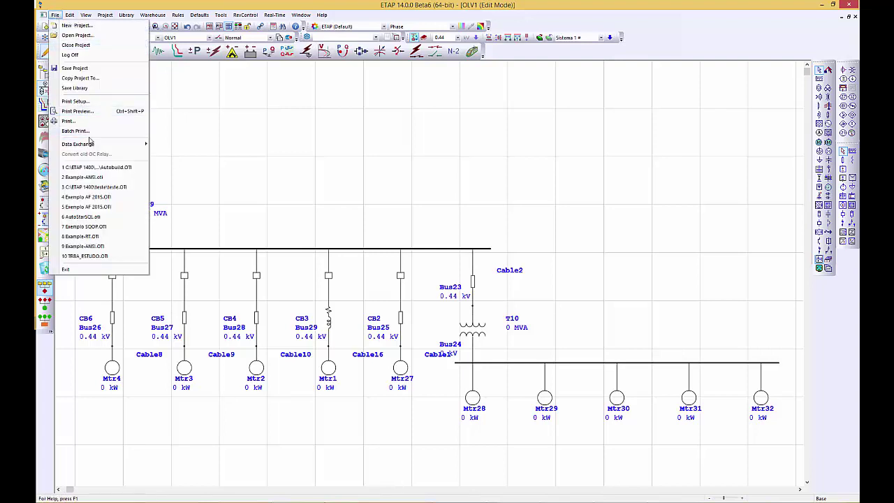
pyautogui.moveTo(89, 144)
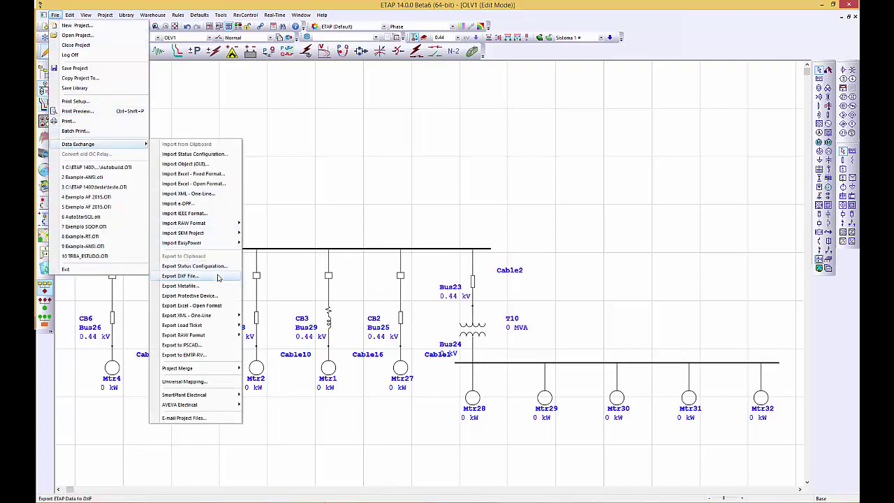
pyautogui.click(199, 277)
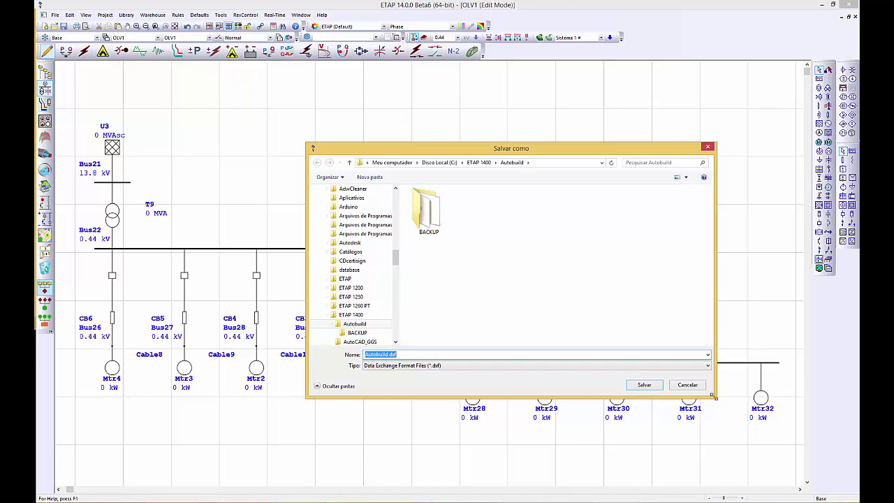
pyautogui.click(653, 388)
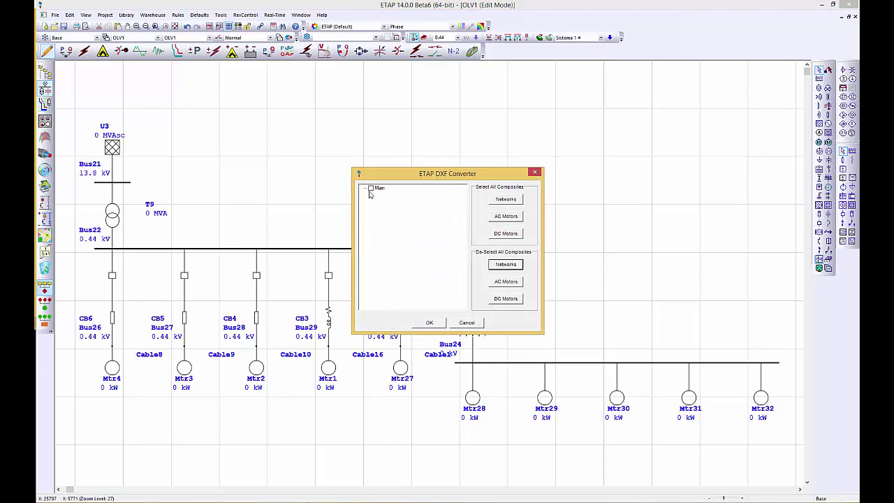
pyautogui.click(429, 323)
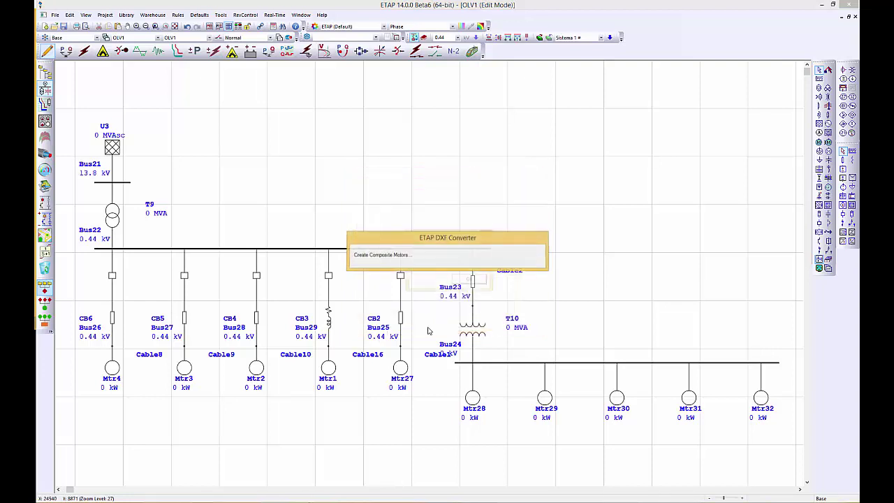
pyautogui.click(482, 282)
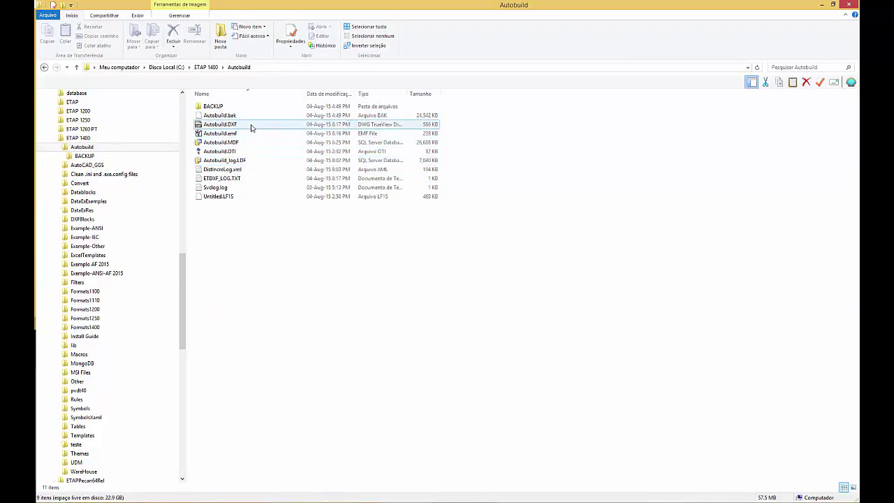
# - Open the exported Autobuild.DXF from the Autobuild folder in DWG TrueView and show its Layout1
pyautogui.click(252, 127)
pyautogui.doubleClick(251, 126)
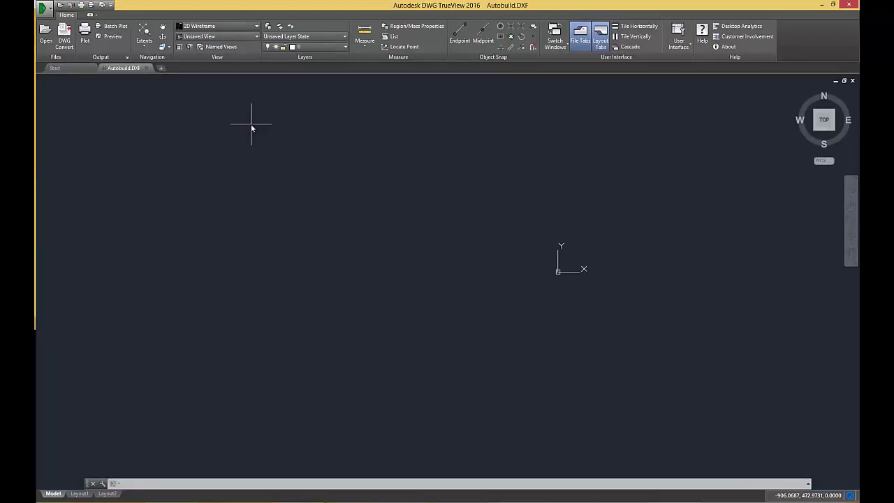
pyautogui.click(79, 493)
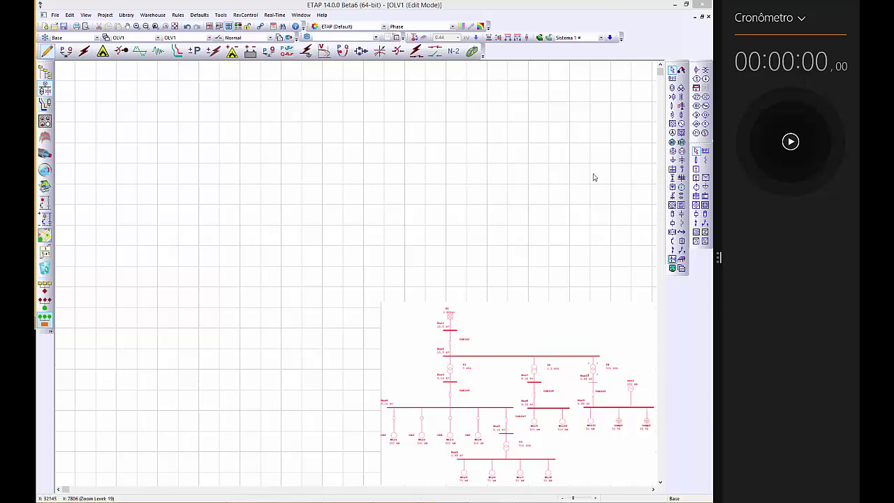
# - Start the stopwatch, place a power grid with a bus below it on the empty diagram, and connect the two
pyautogui.click(790, 141)
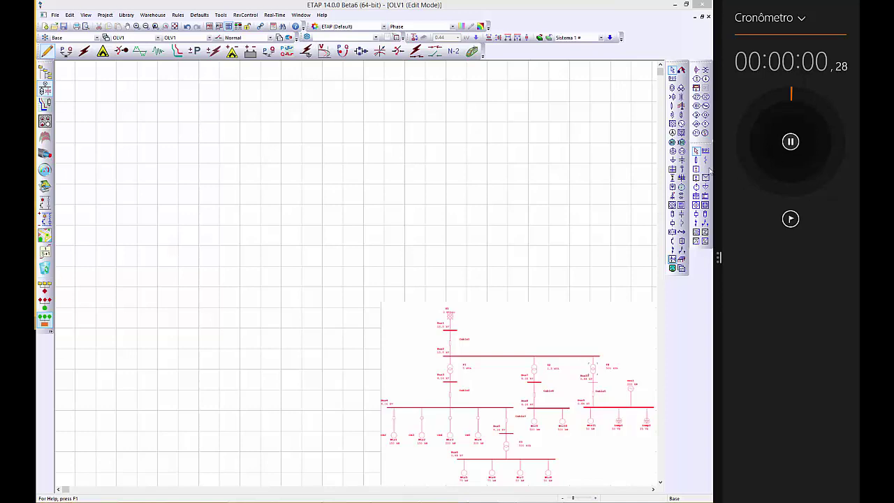
pyautogui.click(674, 125)
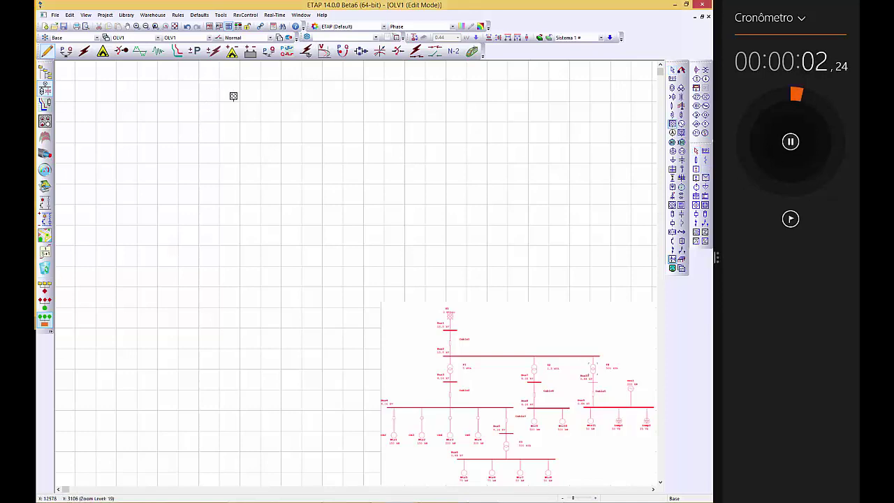
pyautogui.click(233, 96)
pyautogui.click(672, 78)
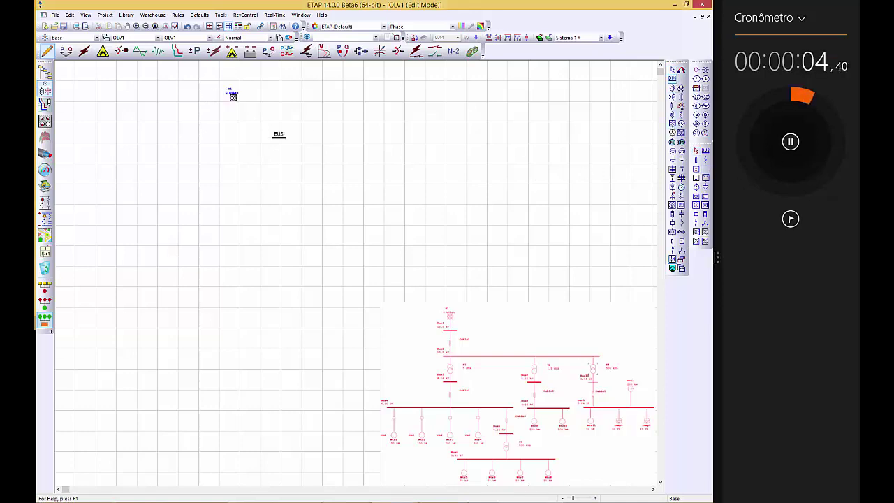
pyautogui.click(234, 129)
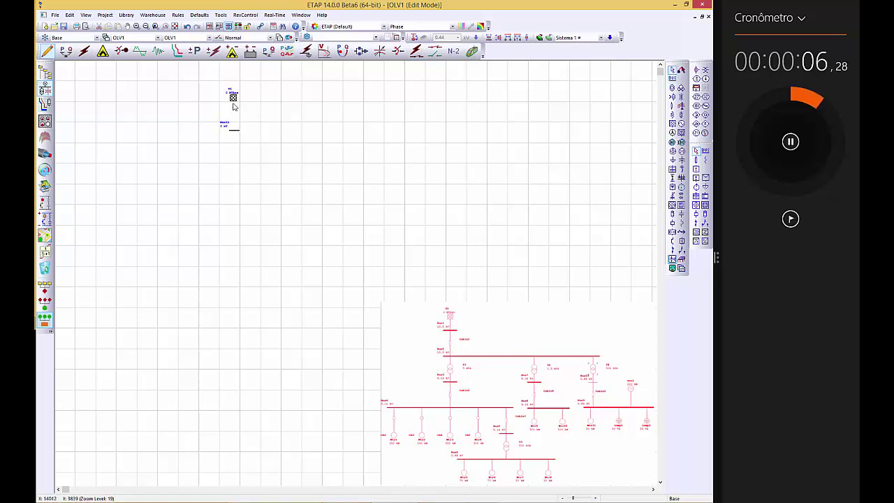
pyautogui.moveTo(233, 103); pyautogui.dragTo(234, 129)
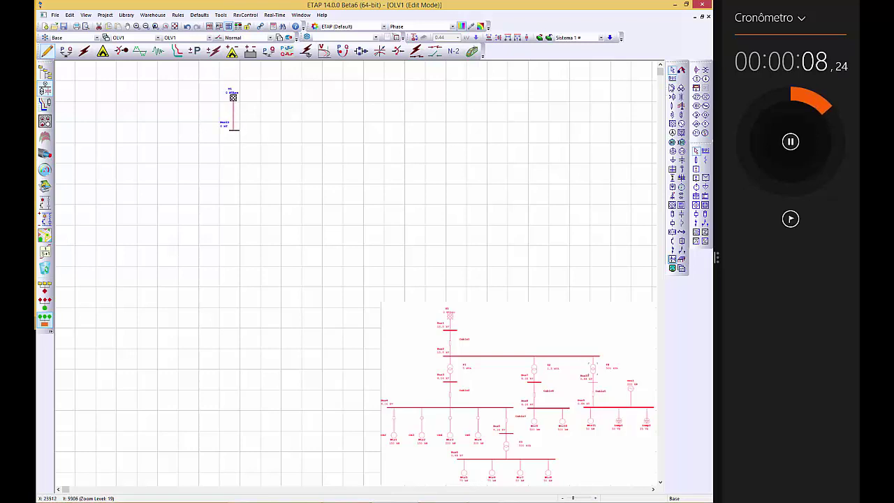
# - Place a cable and a second bus below the first bus, and connect the cable to both buses
pyautogui.click(672, 105)
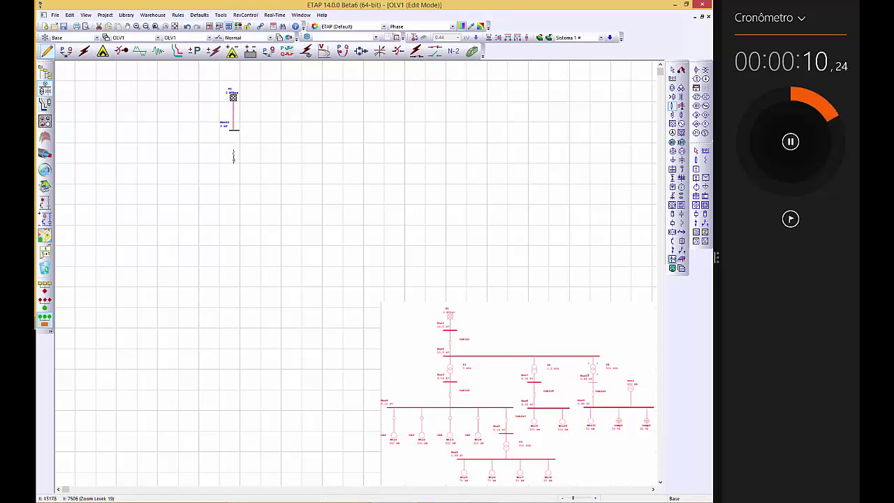
pyautogui.click(233, 156)
pyautogui.click(672, 78)
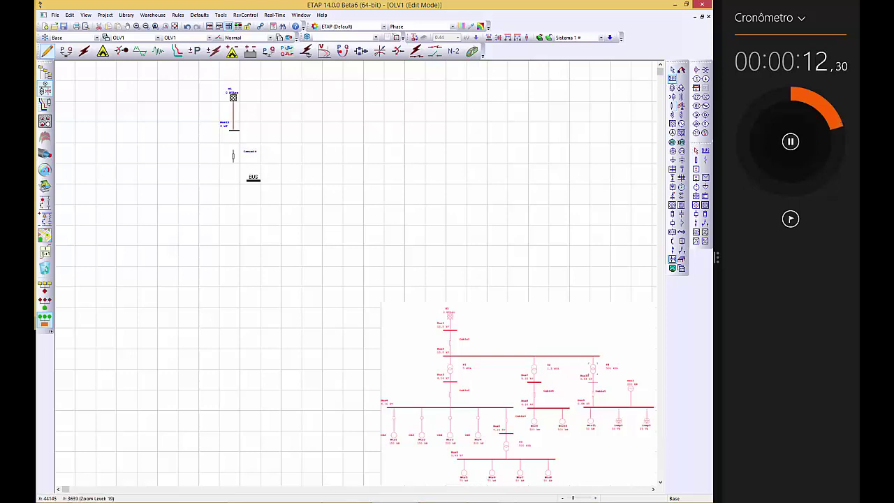
pyautogui.click(233, 182)
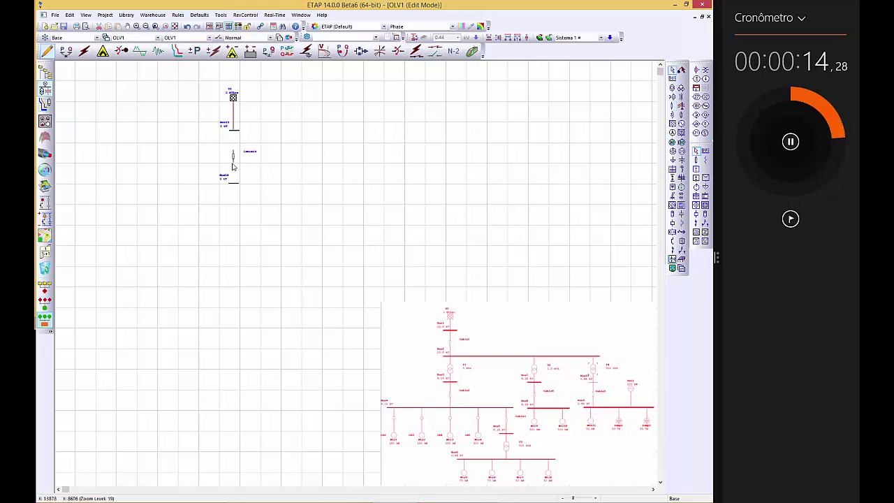
pyautogui.moveTo(233, 165); pyautogui.dragTo(234, 183)
pyautogui.moveTo(233, 150); pyautogui.dragTo(234, 132)
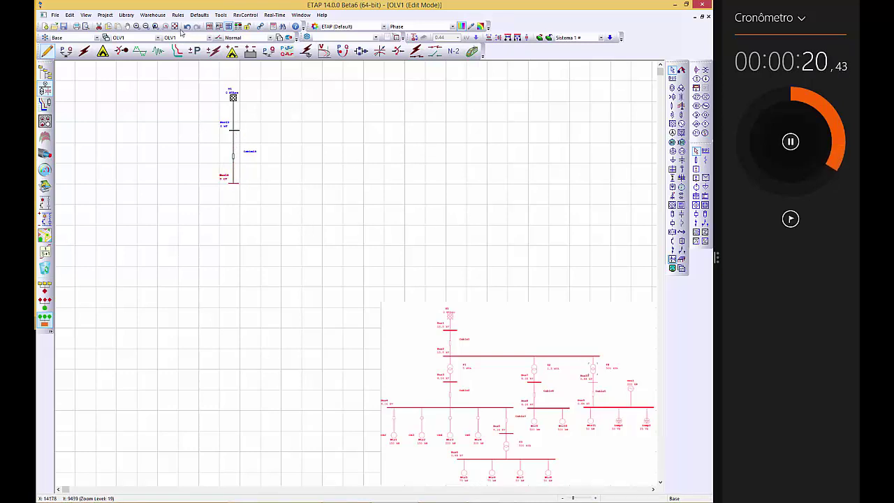
# - Stretch the second bus to the right so it spans nearly half the drawing area's width
pyautogui.click(136, 27)
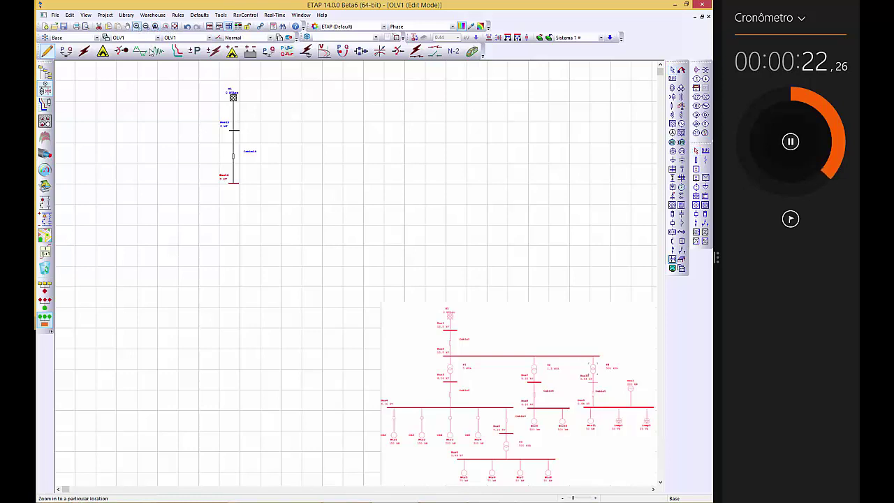
pyautogui.click(246, 182)
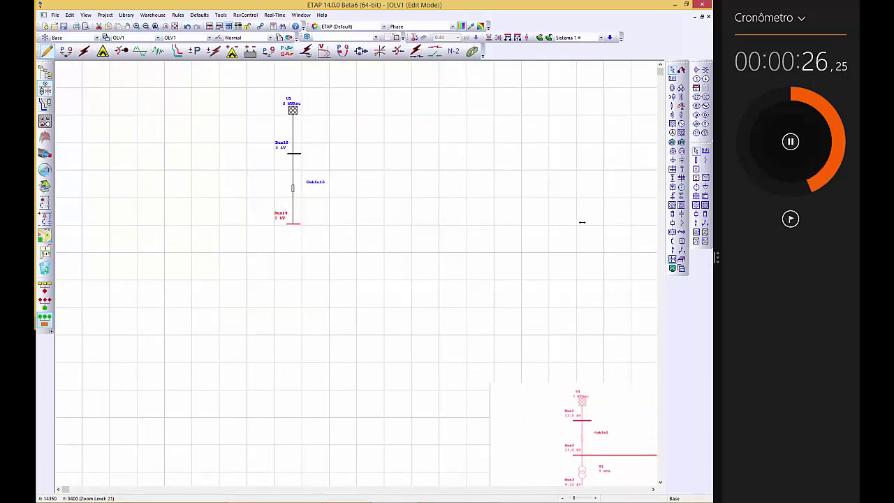
pyautogui.moveTo(581, 222); pyautogui.dragTo(597, 224)
# - Place three two-winding transformers spaced out in a row below the long bus
pyautogui.click(673, 88)
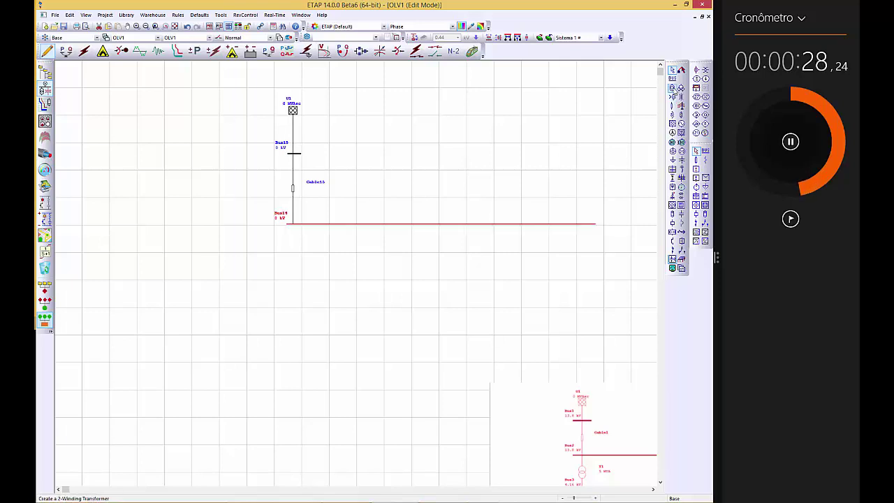
pyautogui.click(308, 276)
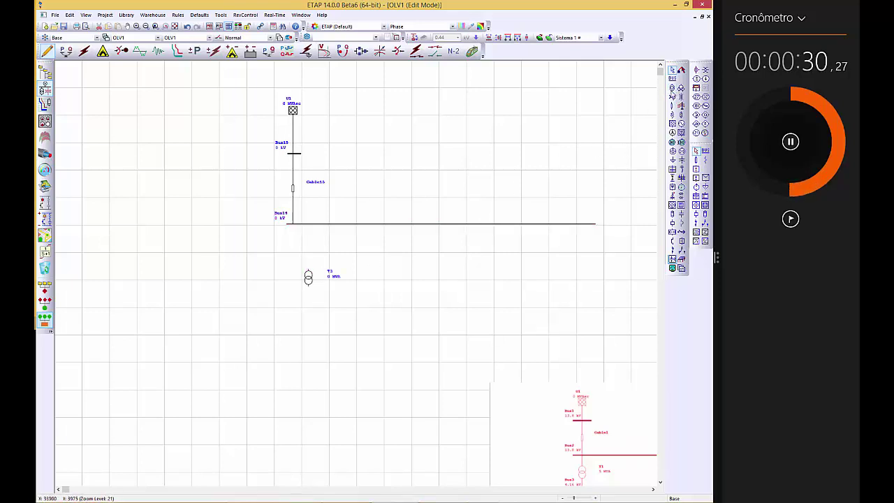
pyautogui.click(673, 88)
pyautogui.click(440, 277)
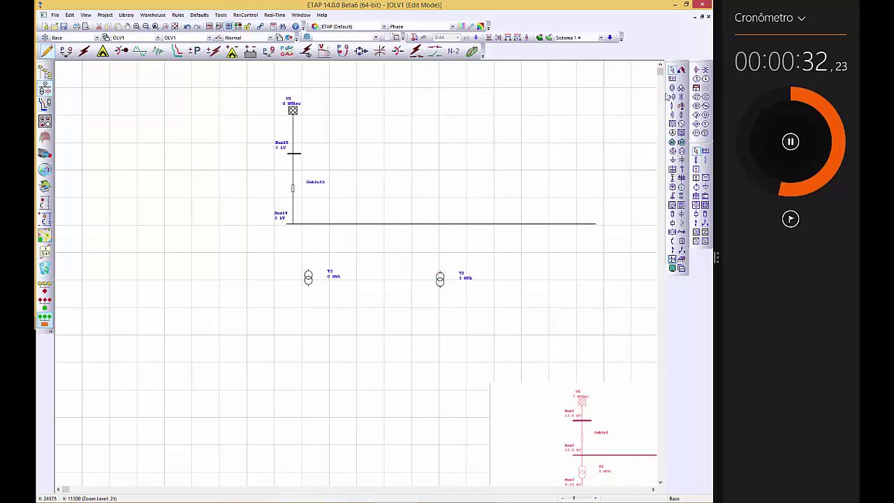
pyautogui.click(672, 88)
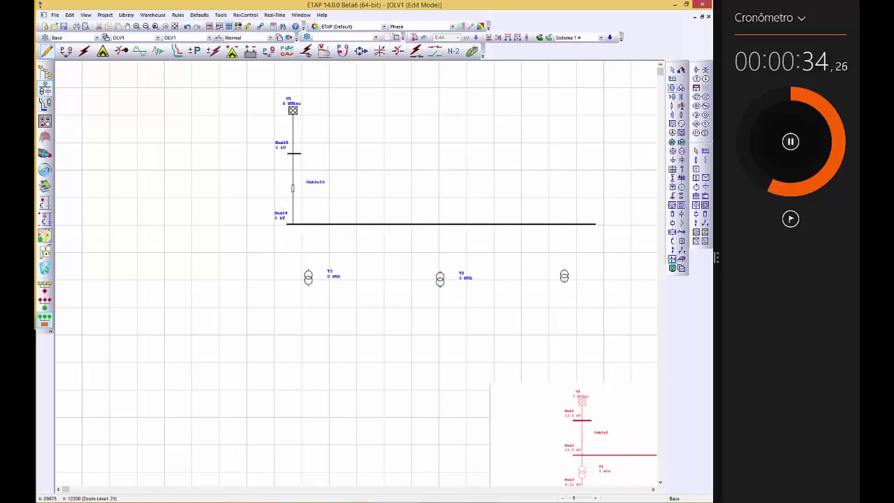
pyautogui.click(564, 277)
# - Place one bus below each of the three transformers T3, T2 and T1
pyautogui.click(672, 78)
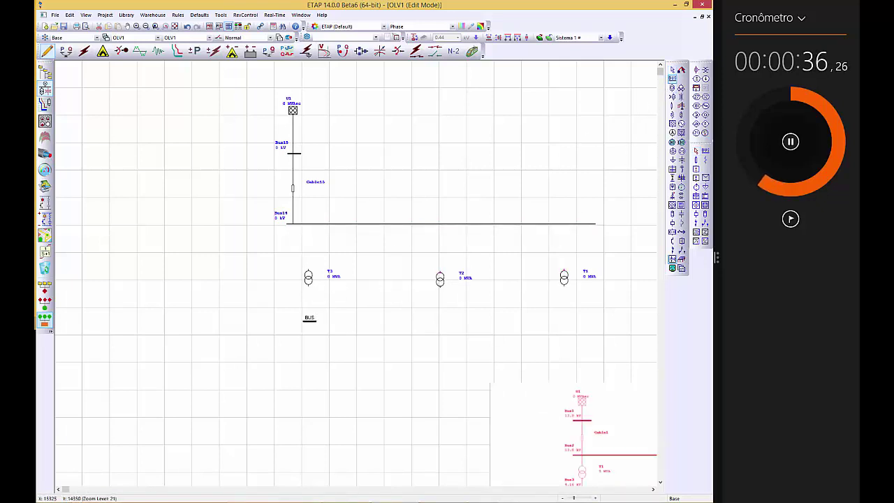
pyautogui.click(309, 321)
pyautogui.click(672, 71)
pyautogui.click(672, 78)
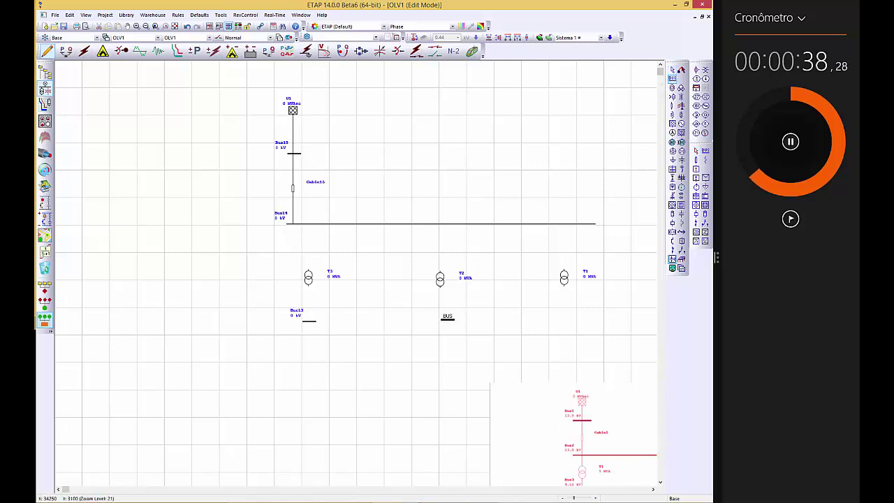
pyautogui.click(440, 320)
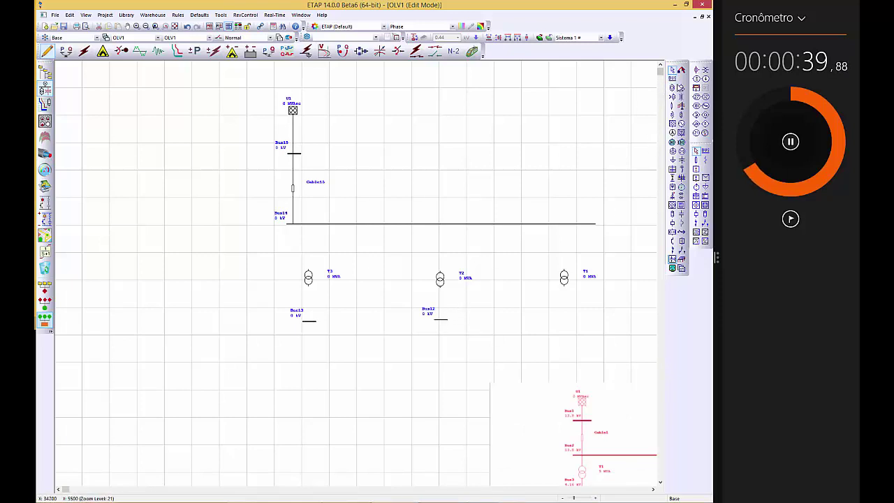
pyautogui.click(672, 78)
pyautogui.click(567, 316)
pyautogui.click(565, 318)
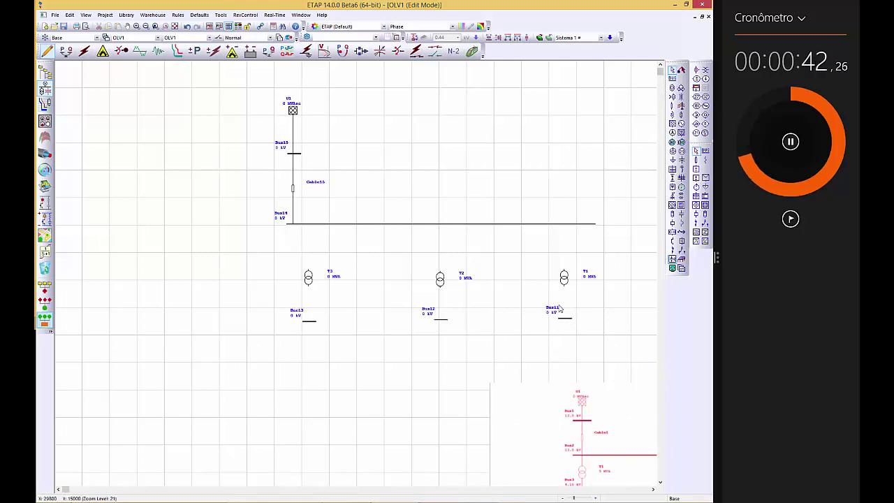
# - Connect transformers T1, T2 and T3 to the long bus above and each to its own bus below
pyautogui.moveTo(565, 319); pyautogui.dragTo(565, 318)
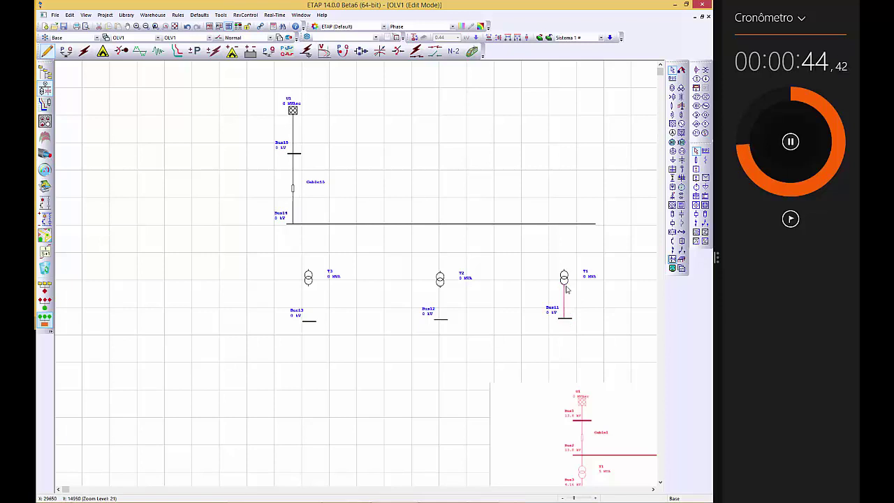
pyautogui.moveTo(565, 269); pyautogui.dragTo(565, 228)
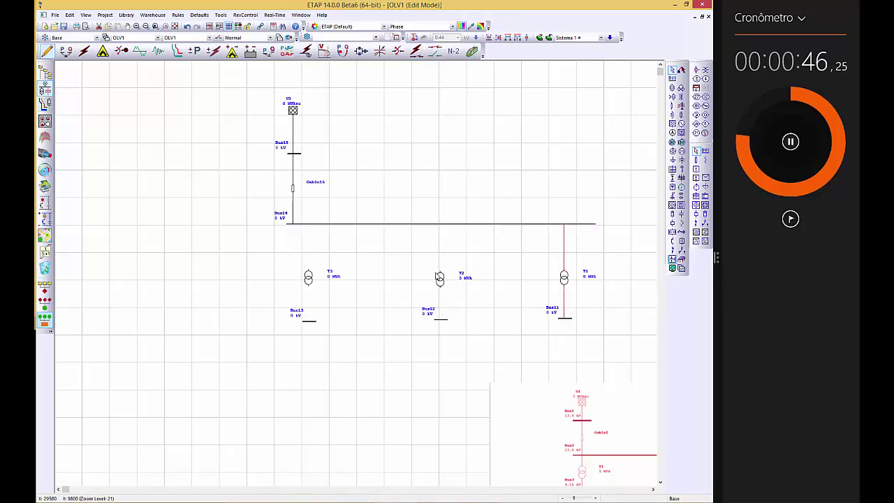
pyautogui.moveTo(440, 229); pyautogui.dragTo(440, 227)
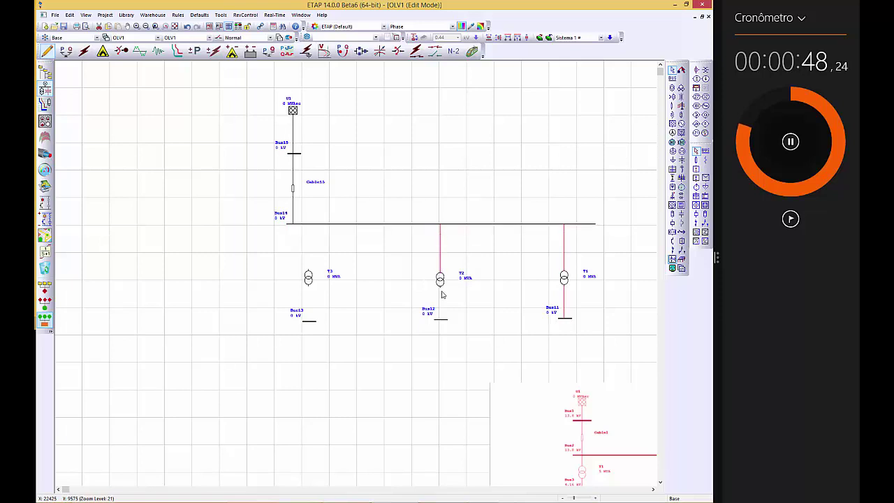
pyautogui.moveTo(441, 295); pyautogui.dragTo(442, 321)
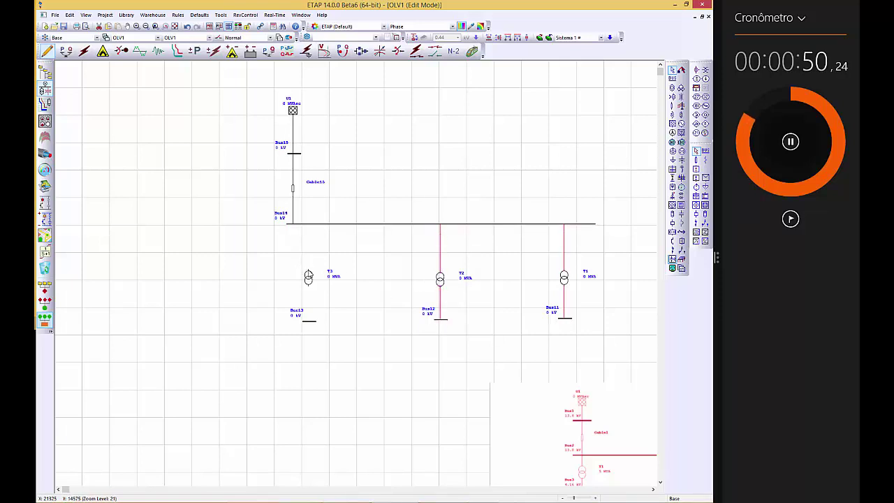
pyautogui.moveTo(312, 251); pyautogui.dragTo(310, 224)
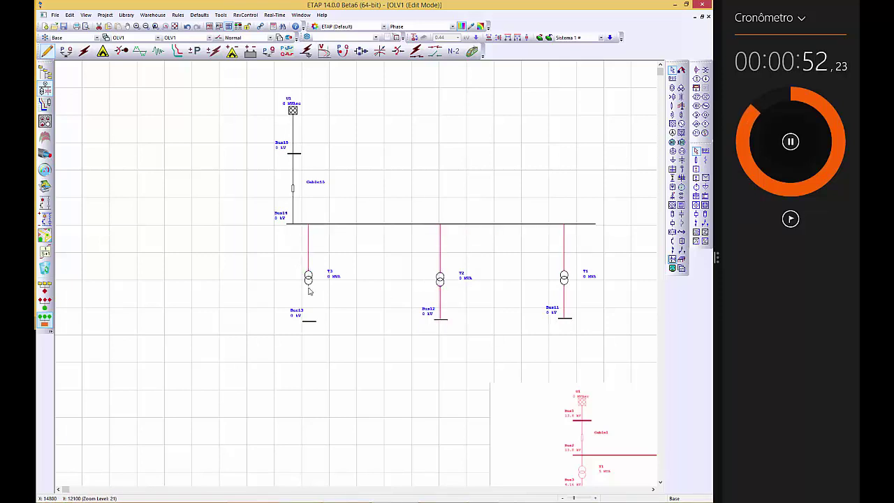
pyautogui.moveTo(310, 326); pyautogui.dragTo(310, 325)
# - Place three cables in a row, one below each of the buses fed by transformers T3, T2 and T1
pyautogui.moveTo(369, 381); pyautogui.dragTo(293, 213)
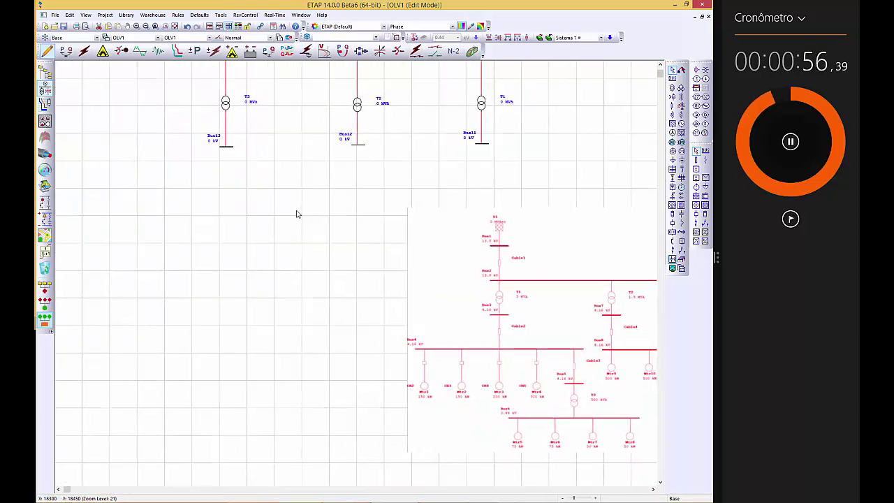
pyautogui.click(672, 106)
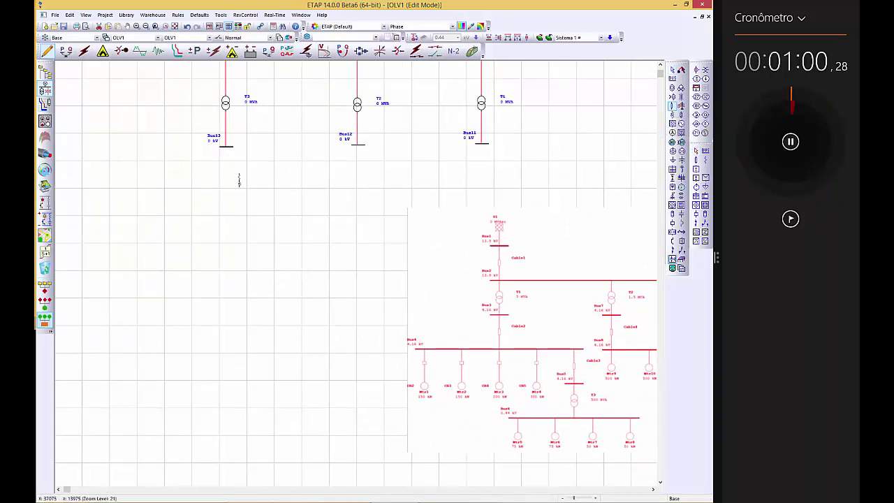
pyautogui.click(226, 184)
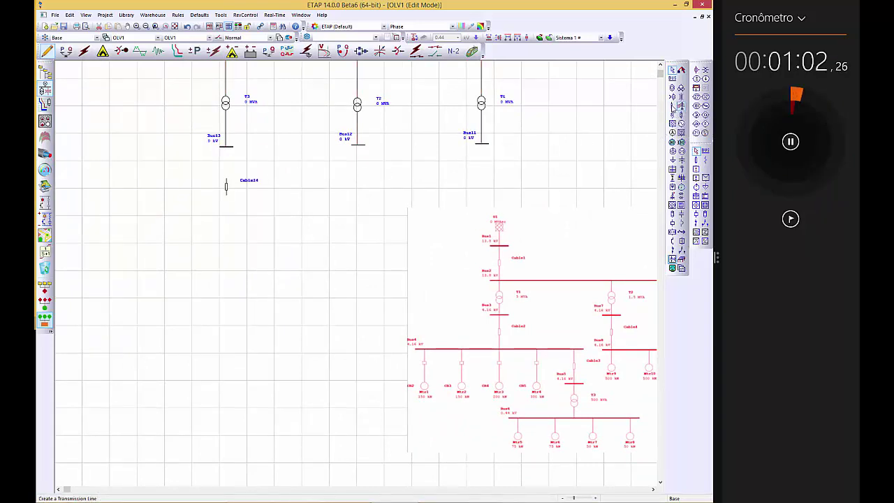
pyautogui.click(358, 187)
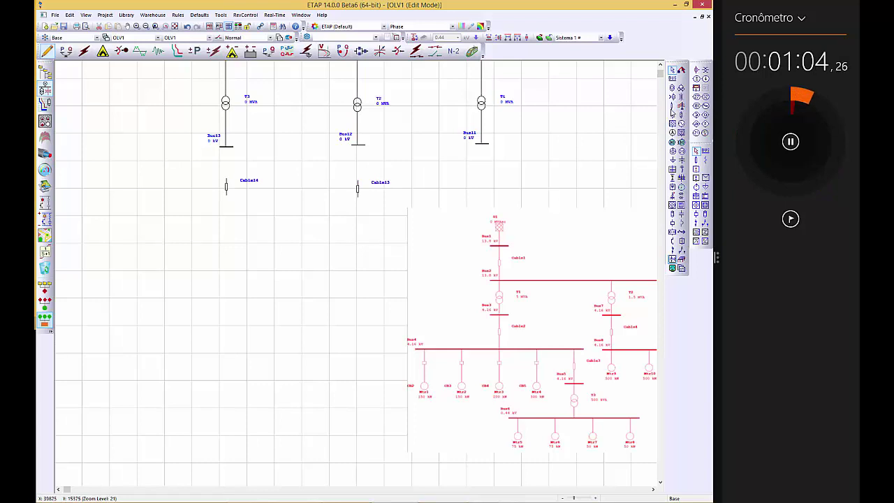
pyautogui.click(672, 106)
pyautogui.click(484, 185)
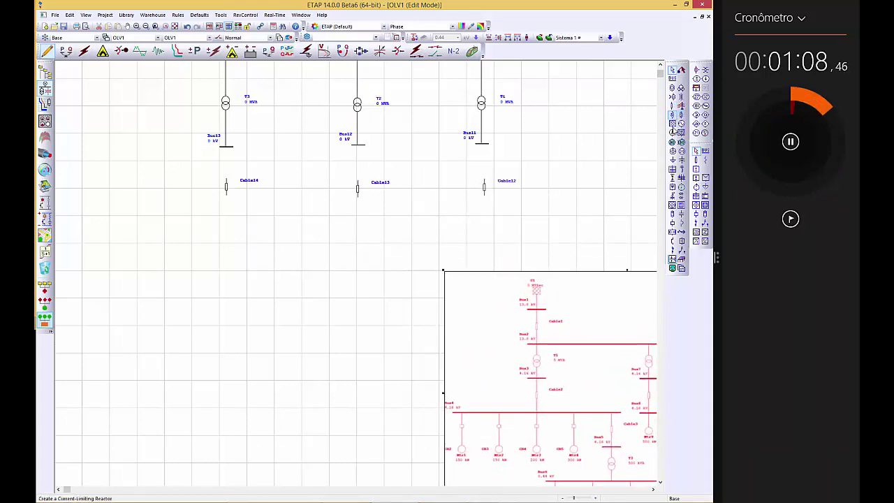
# - Place one bus below each of the three cables under transformers T3, T2 and T1
pyautogui.click(672, 79)
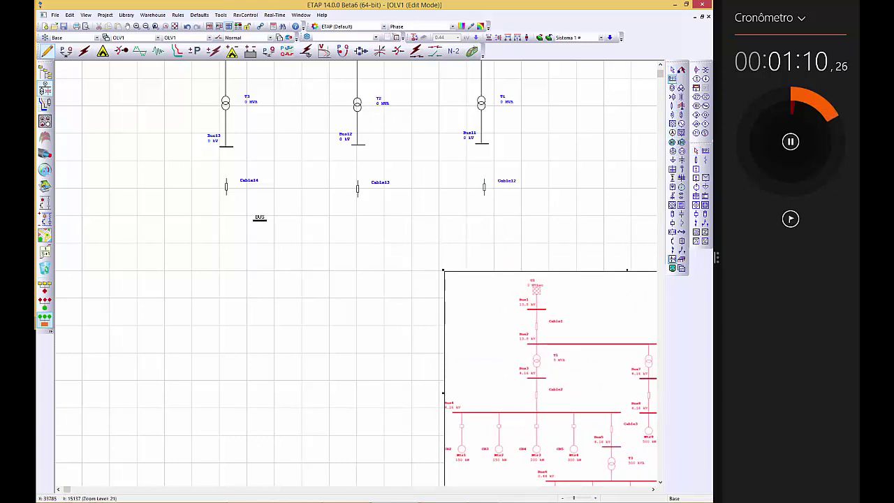
pyautogui.click(227, 221)
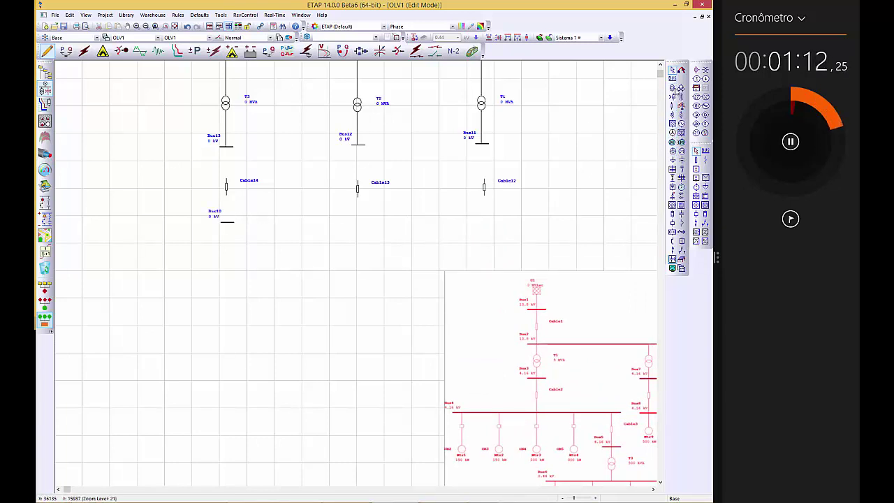
pyautogui.click(672, 78)
pyautogui.click(358, 222)
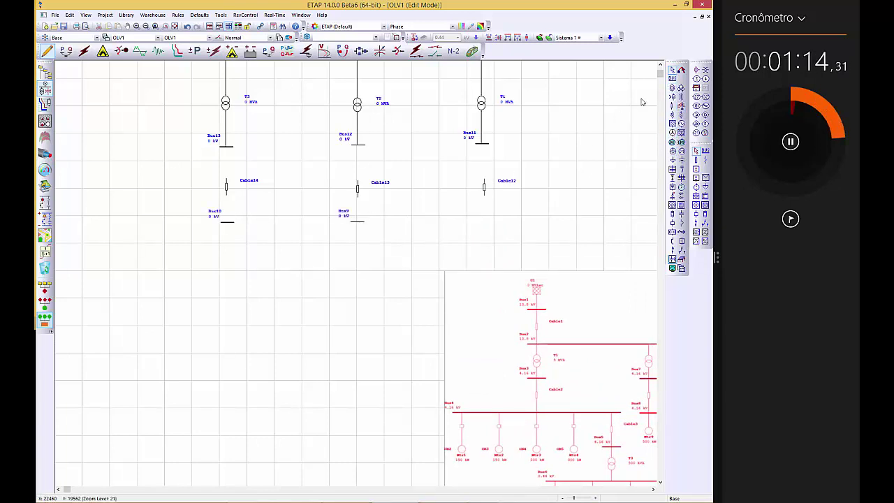
pyautogui.click(672, 80)
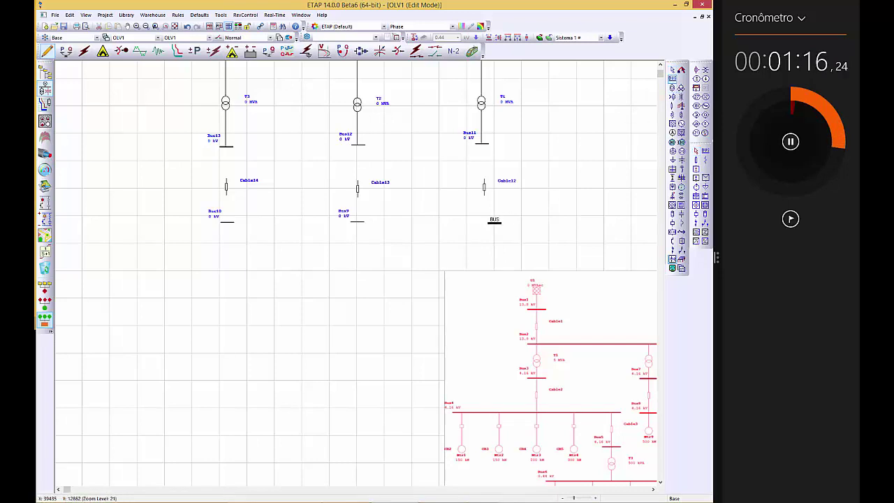
pyautogui.click(484, 222)
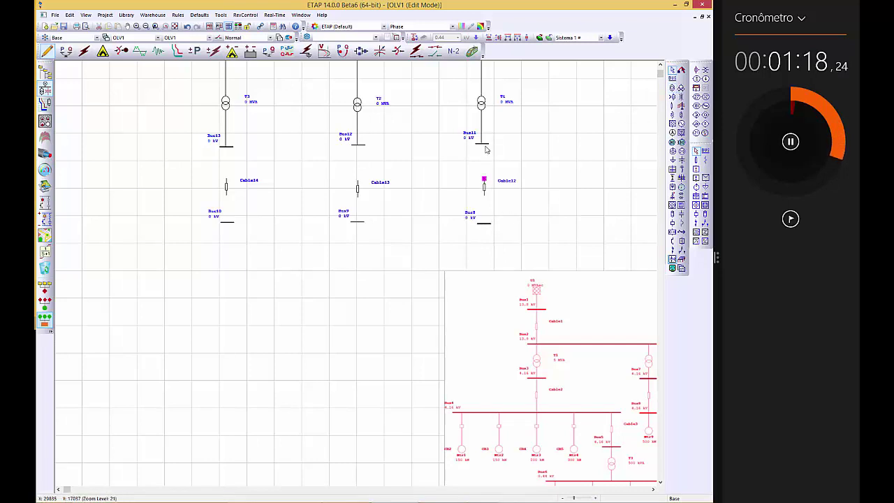
# - Connect each of the three cables to the transformer bus above it and to the bus below it
pyautogui.moveTo(486, 155); pyautogui.dragTo(485, 222)
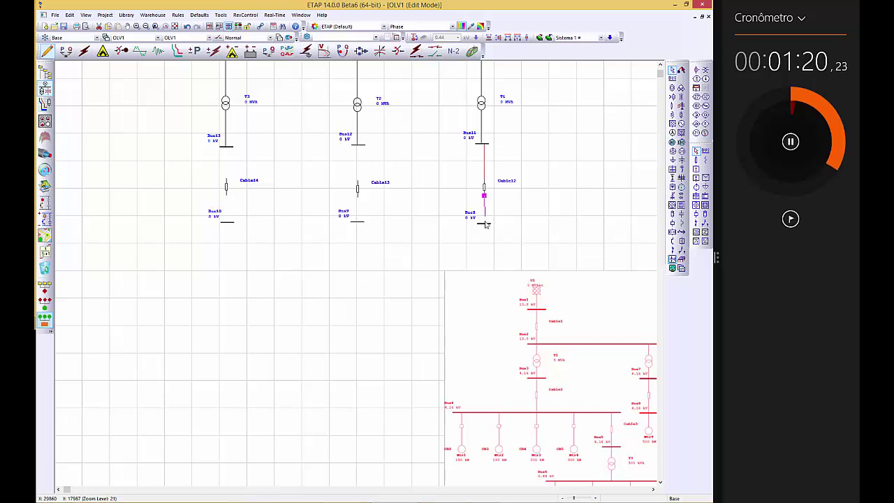
pyautogui.moveTo(358, 151); pyautogui.dragTo(359, 149)
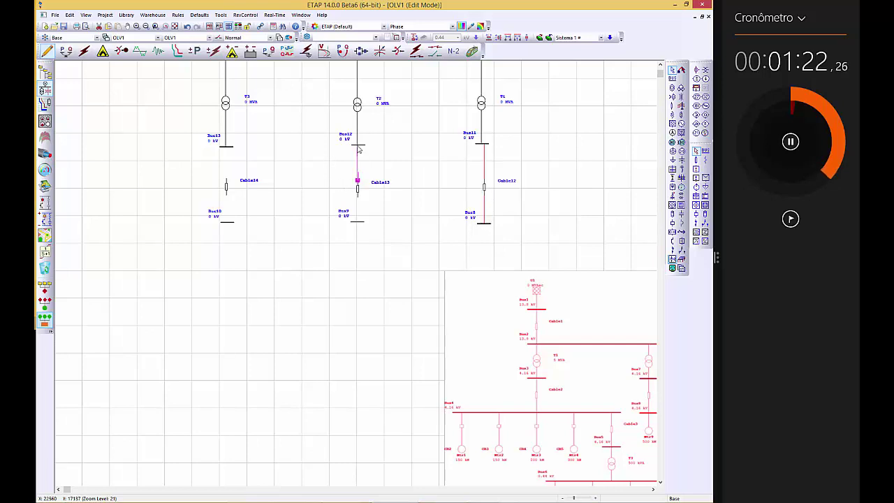
pyautogui.moveTo(359, 200); pyautogui.dragTo(358, 222)
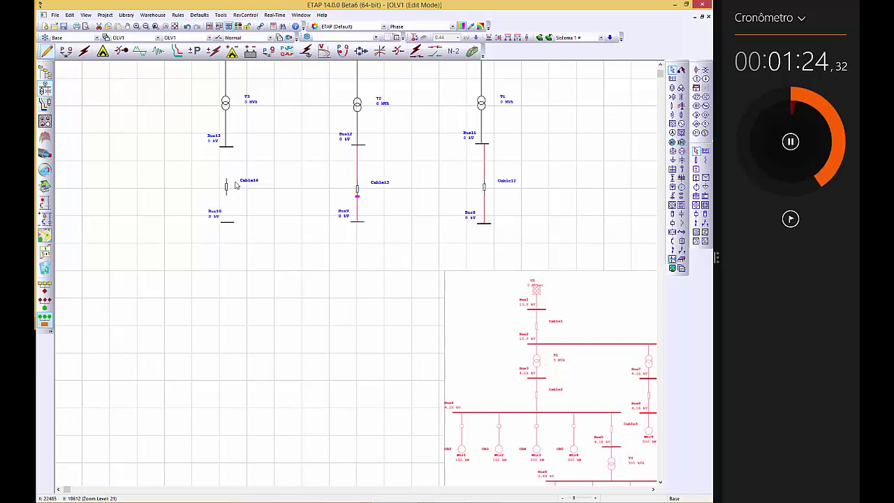
pyautogui.moveTo(227, 182); pyautogui.dragTo(225, 147)
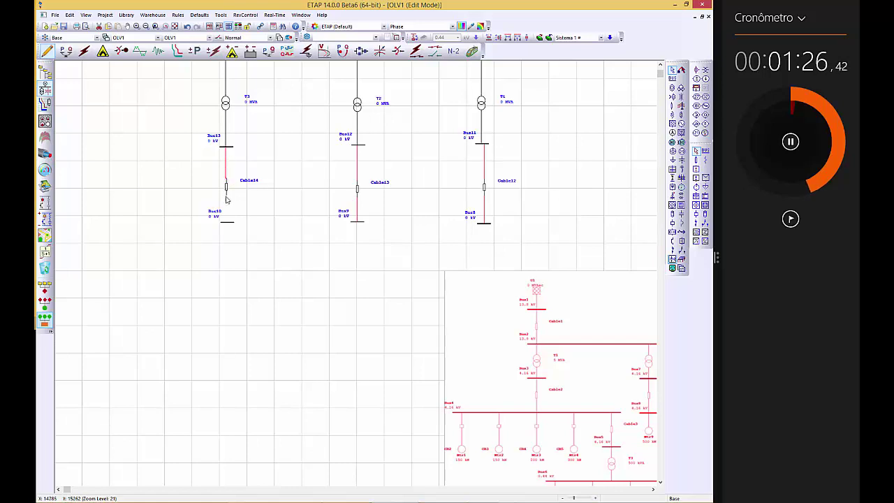
pyautogui.moveTo(226, 199); pyautogui.dragTo(233, 225)
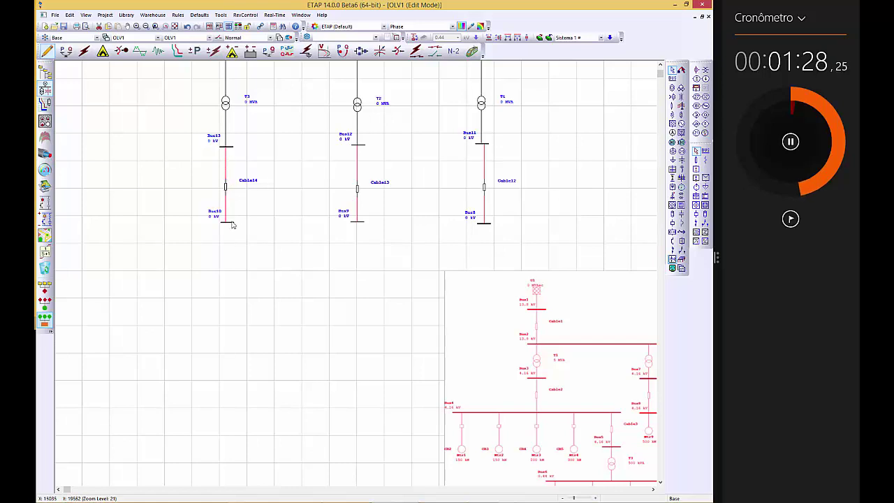
# - Stretch the lowest bus of the T3 branch to the left and attach four spaced-out motors beneath it
pyautogui.click(224, 224)
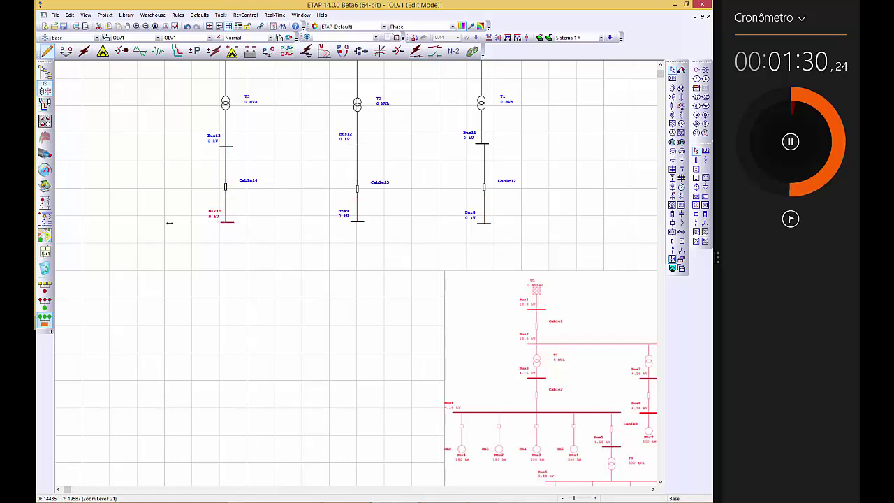
pyautogui.moveTo(101, 216); pyautogui.dragTo(96, 221)
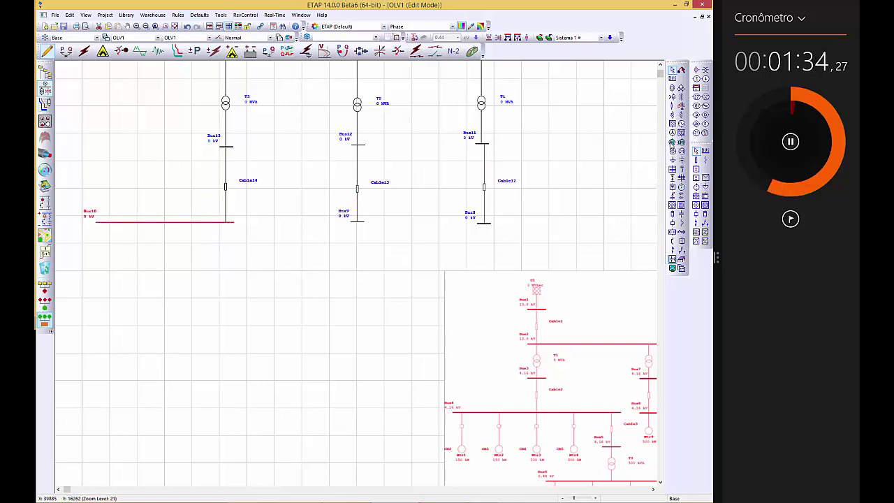
pyautogui.click(672, 142)
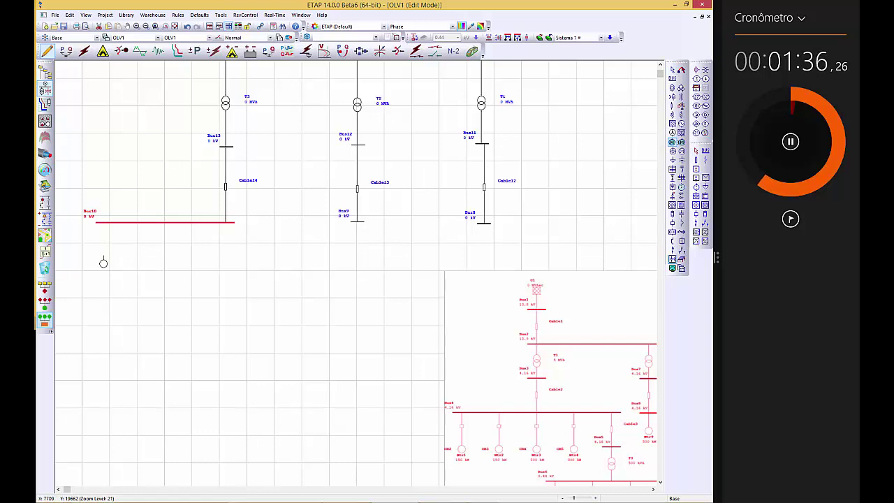
pyautogui.click(104, 264)
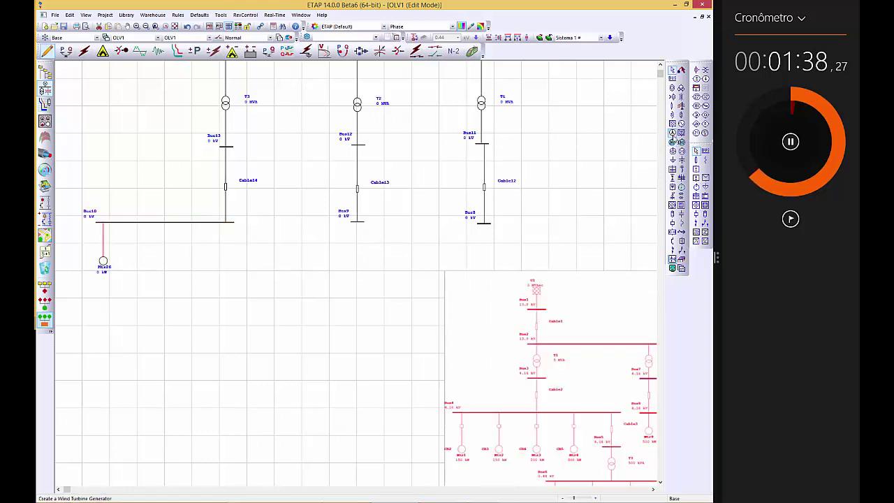
pyautogui.click(672, 143)
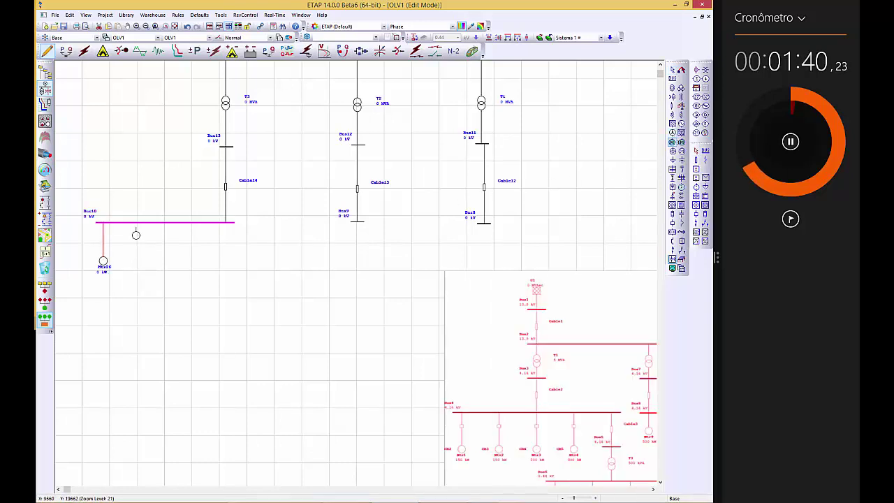
pyautogui.click(137, 264)
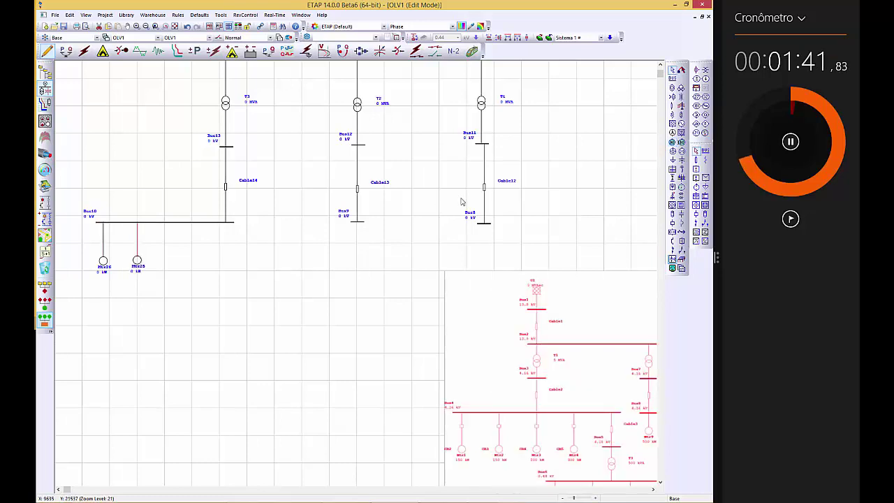
pyautogui.click(674, 143)
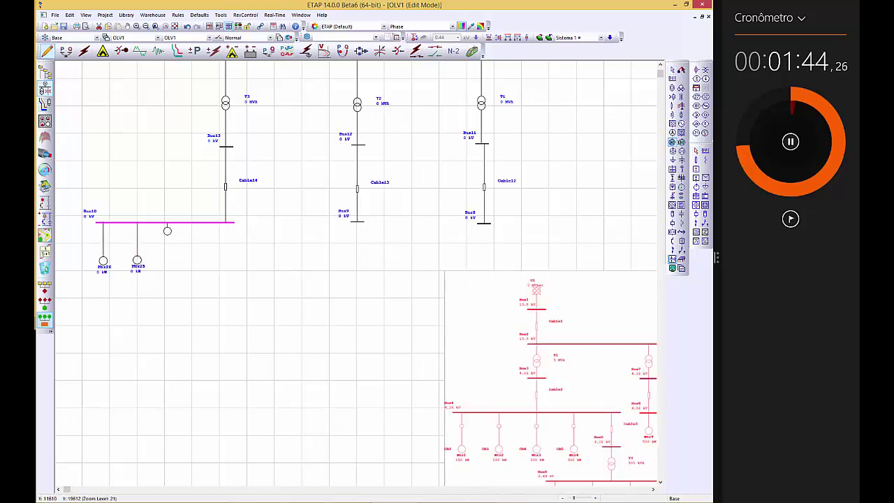
pyautogui.click(169, 262)
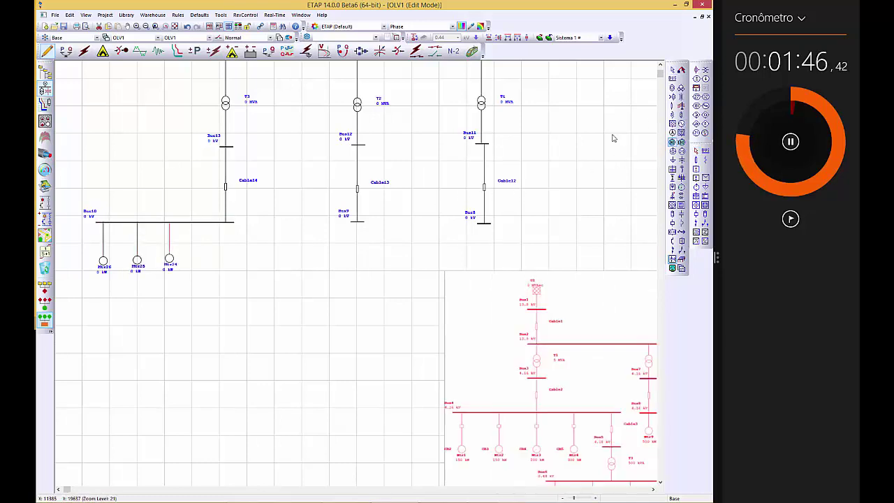
pyautogui.click(672, 143)
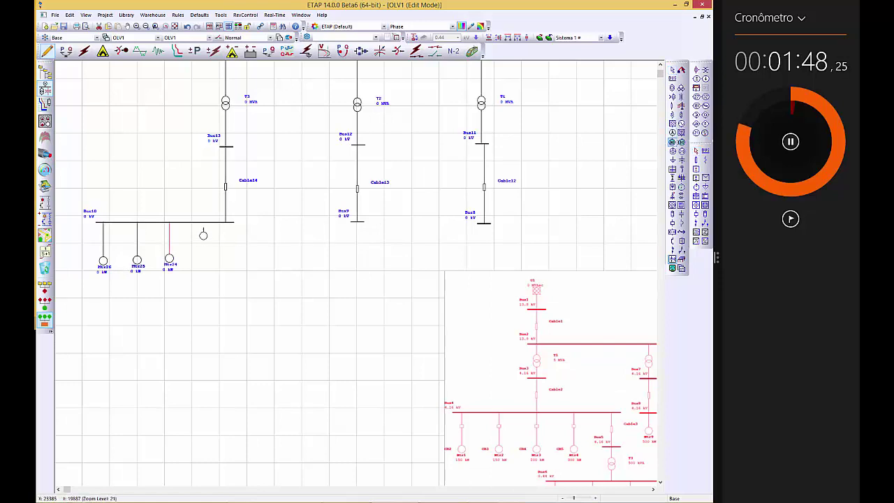
pyautogui.click(204, 261)
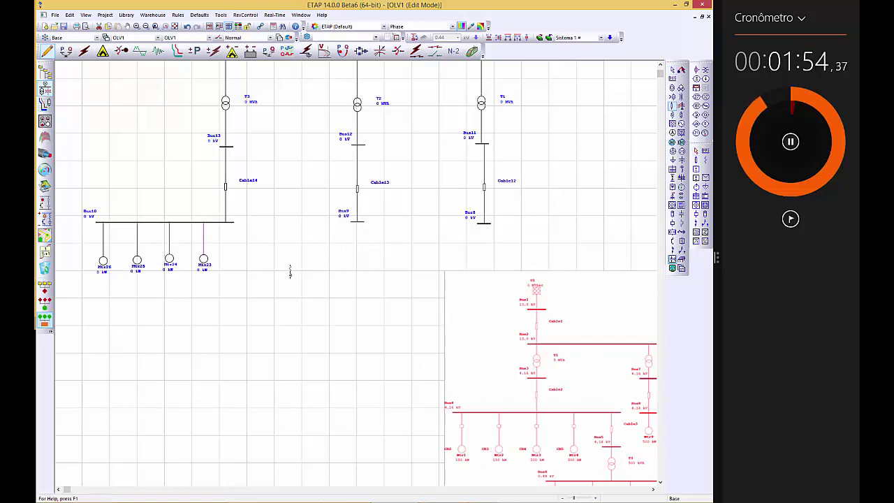
# - Connect a cable beneath the right end of the four-motor bus, extending that bus slightly, and attach a bus below the cable
pyautogui.click(231, 250)
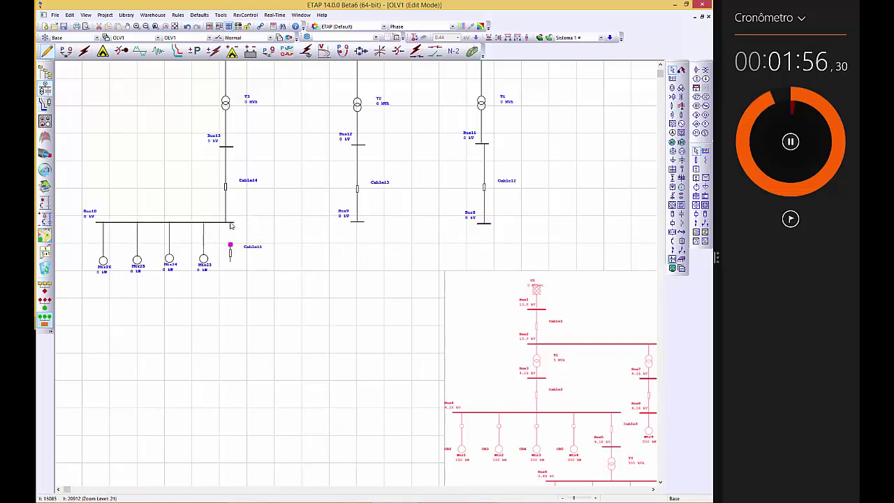
pyautogui.click(234, 223)
pyautogui.moveTo(234, 223)
pyautogui.mouseDown()
pyautogui.moveTo(244, 224)
pyautogui.moveTo(233, 249)
pyautogui.moveTo(236, 223)
pyautogui.mouseUp()
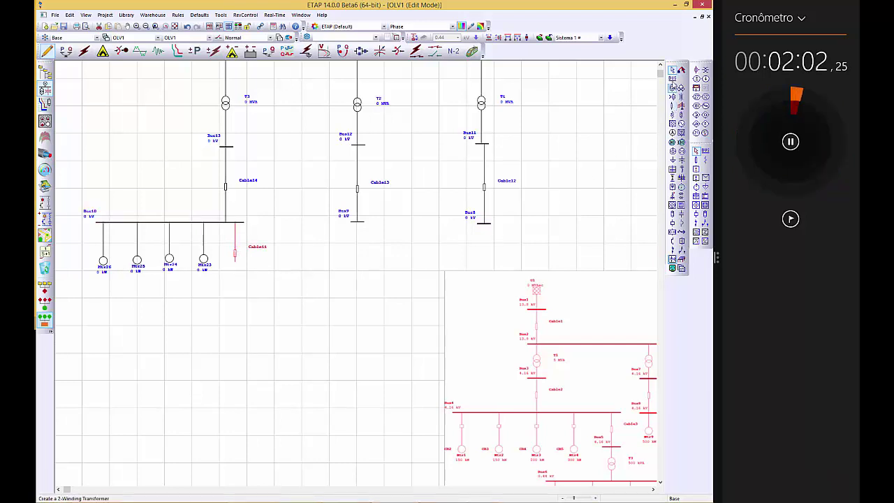
pyautogui.click(672, 77)
pyautogui.click(237, 287)
pyautogui.click(235, 287)
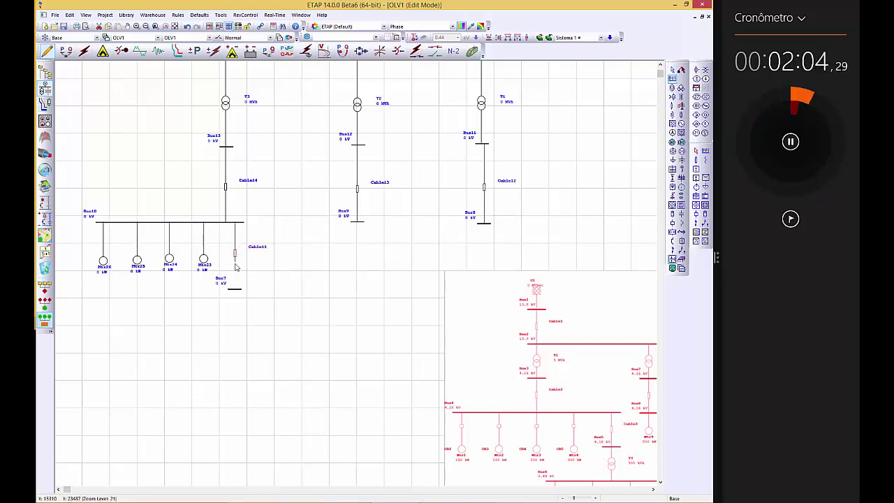
pyautogui.moveTo(235, 262); pyautogui.dragTo(236, 289)
# - Place a two-winding transformer and another bus under the bus of the T3 branch's lower cable, and connect them in series
pyautogui.click(672, 88)
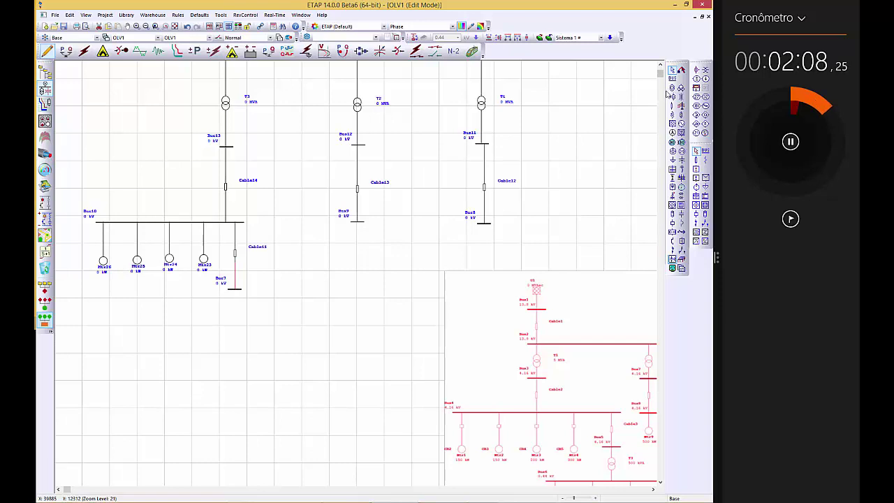
pyautogui.click(236, 323)
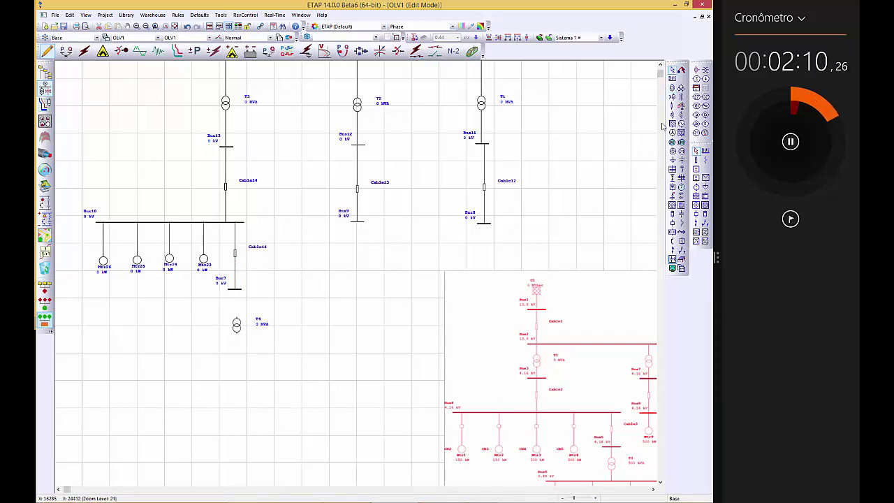
pyautogui.click(672, 78)
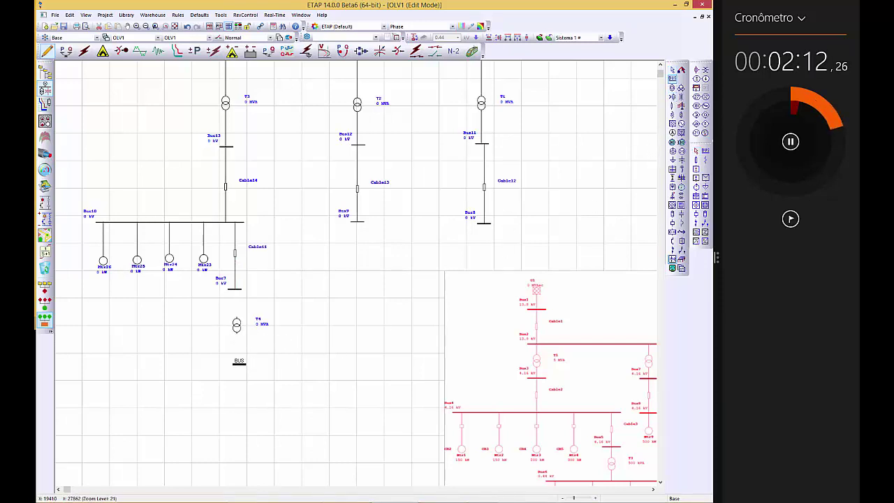
pyautogui.moveTo(237, 317); pyautogui.dragTo(236, 290)
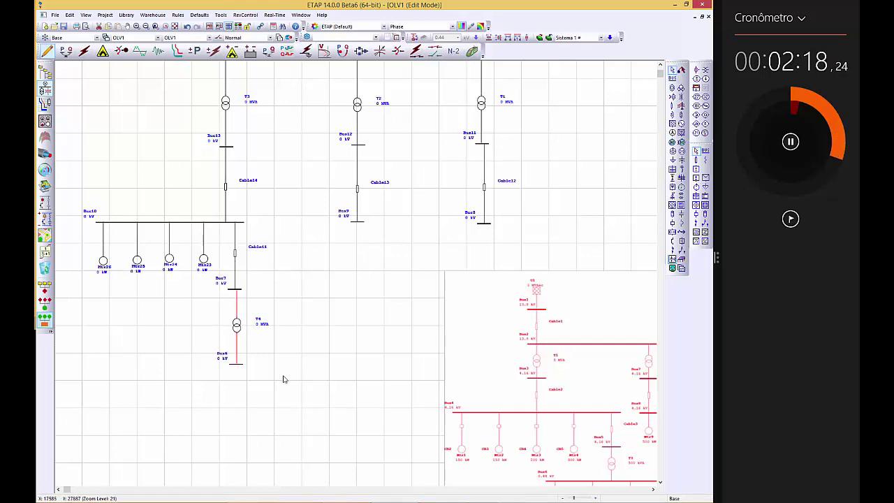
# - Stretch the bus below transformer T4 to the left and attach four spaced-out motors beneath it
pyautogui.moveTo(232, 364); pyautogui.dragTo(118, 366)
pyautogui.moveTo(521, 384); pyautogui.dragTo(483, 373)
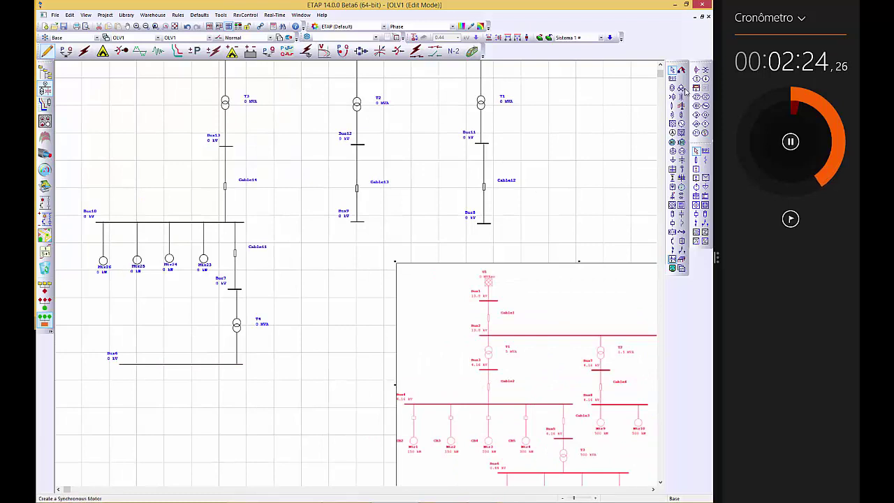
pyautogui.click(681, 141)
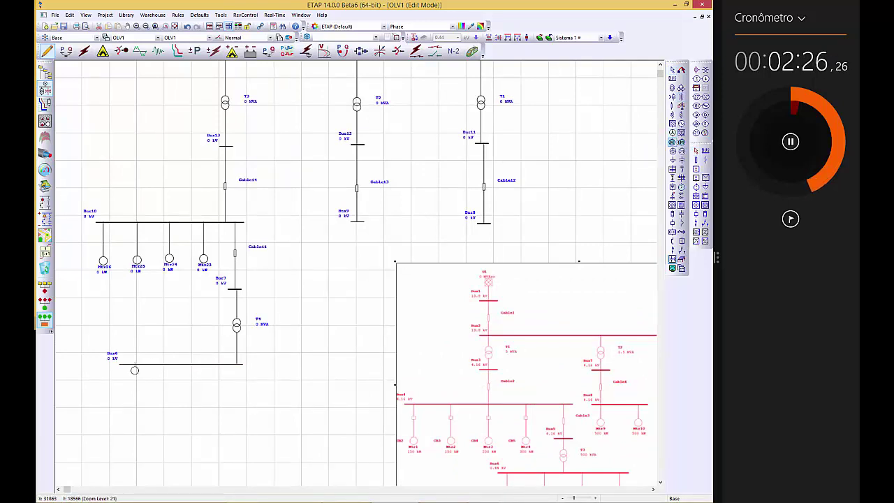
pyautogui.click(134, 398)
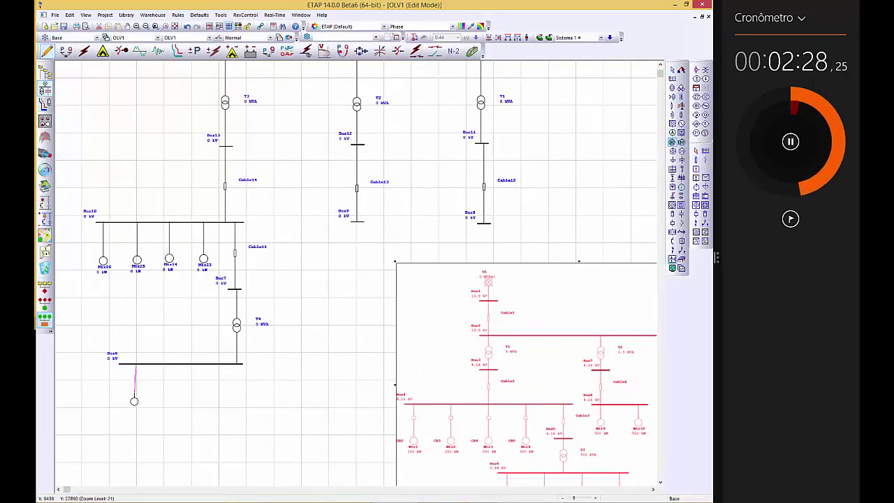
pyautogui.click(681, 142)
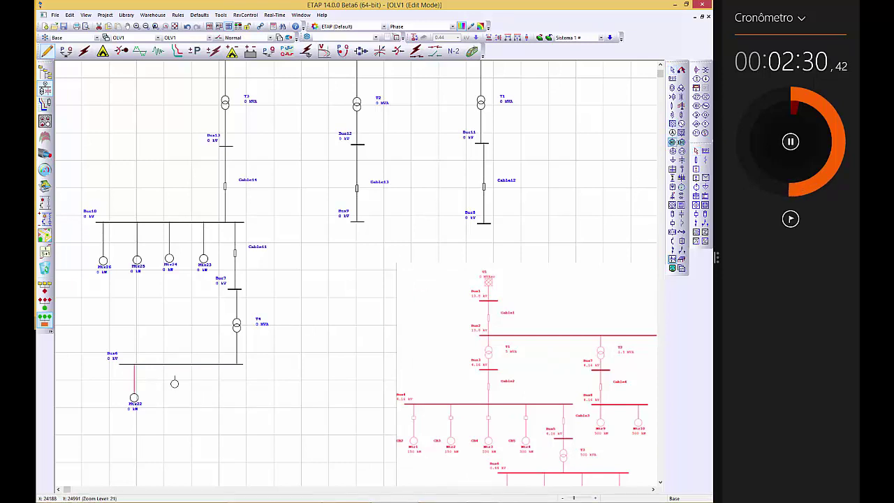
pyautogui.click(164, 398)
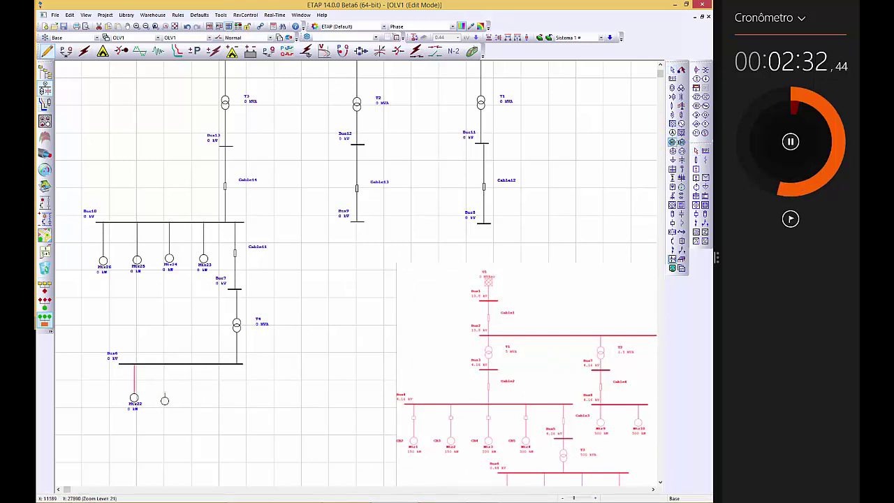
pyautogui.click(672, 142)
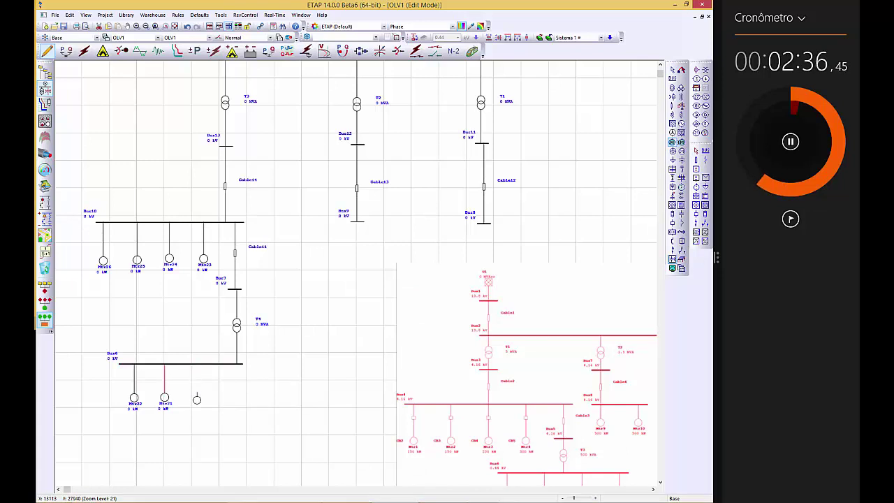
pyautogui.click(196, 398)
pyautogui.click(672, 142)
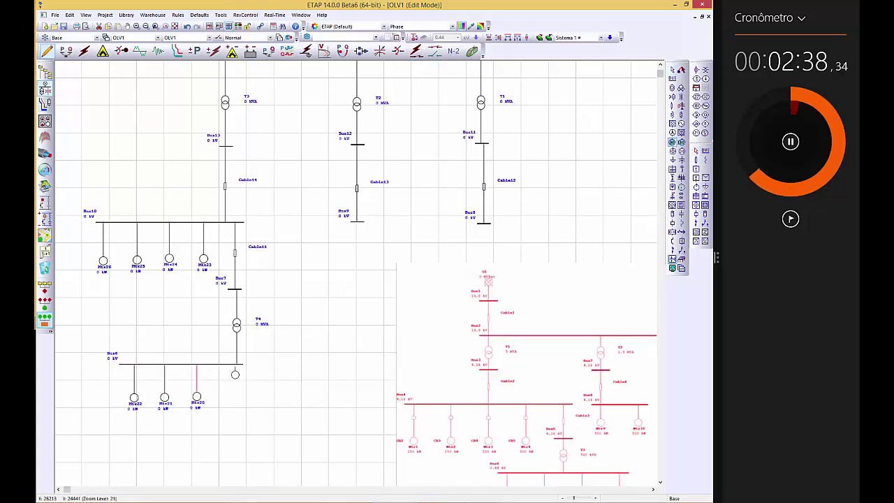
pyautogui.click(226, 397)
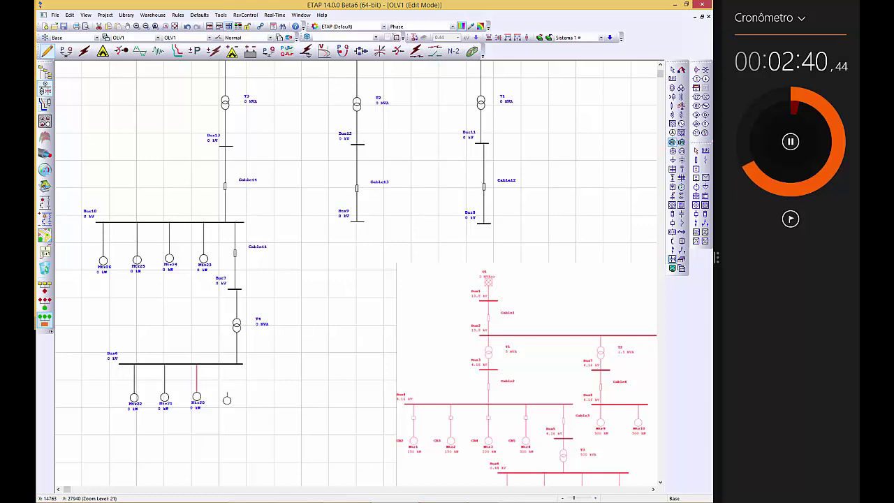
# - Insert a high-voltage circuit breaker into each of the four motor feeders under the T3 branch's upper motor bus
pyautogui.click(672, 223)
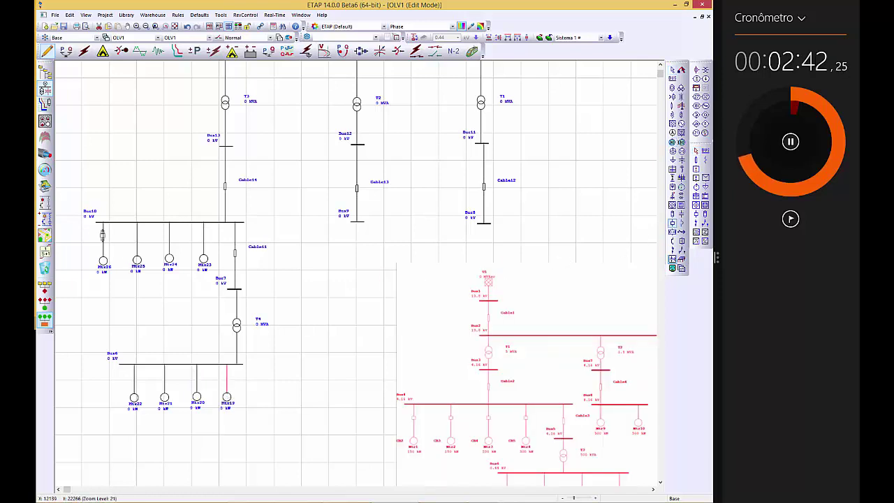
pyautogui.click(103, 235)
pyautogui.click(672, 223)
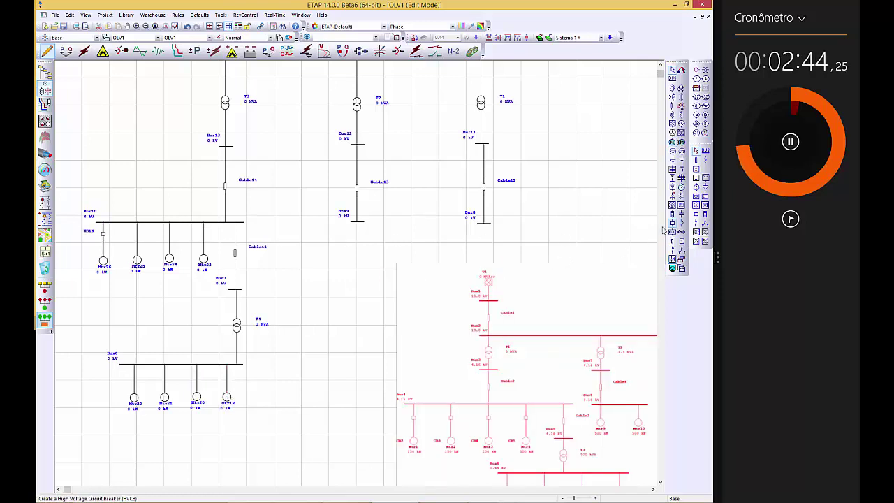
pyautogui.click(137, 234)
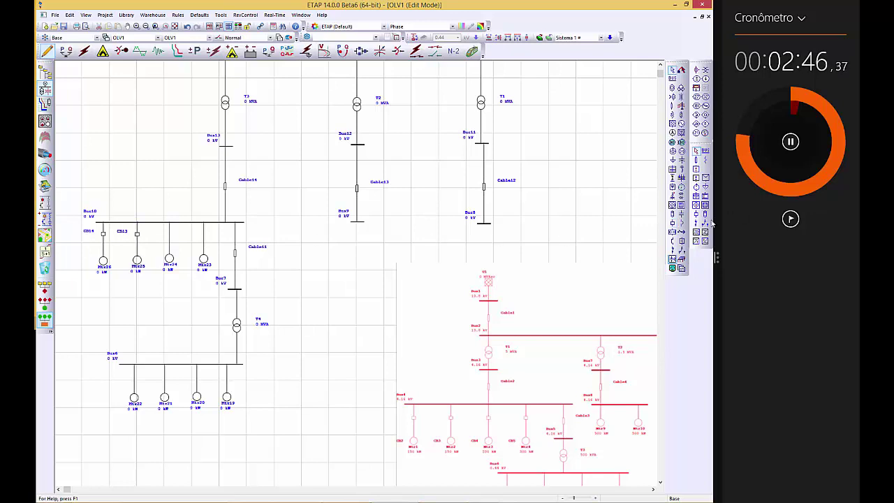
pyautogui.click(672, 222)
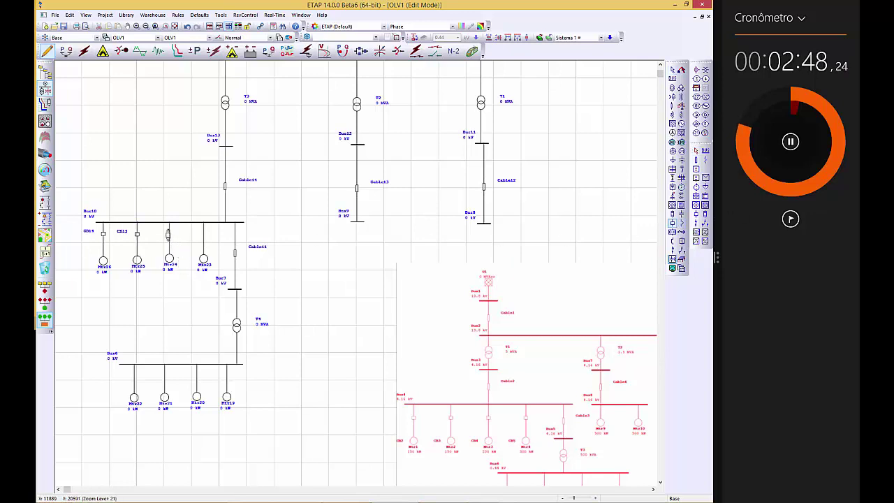
pyautogui.click(168, 233)
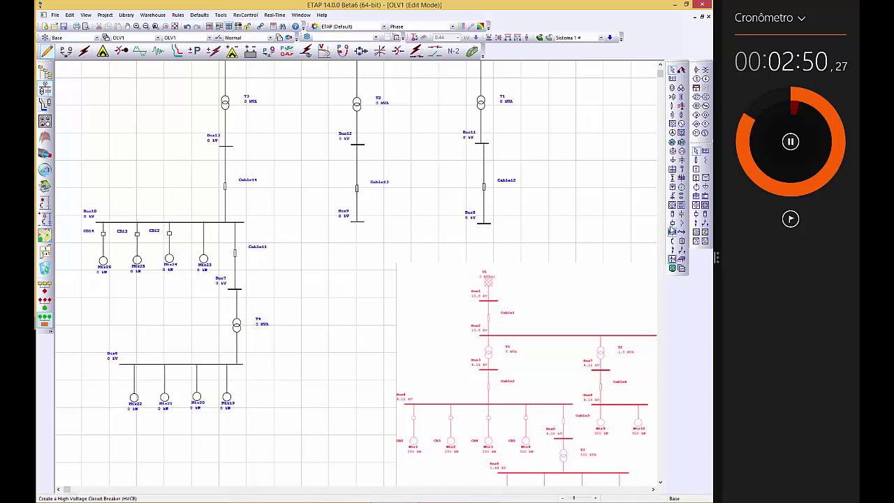
pyautogui.click(672, 223)
pyautogui.click(203, 235)
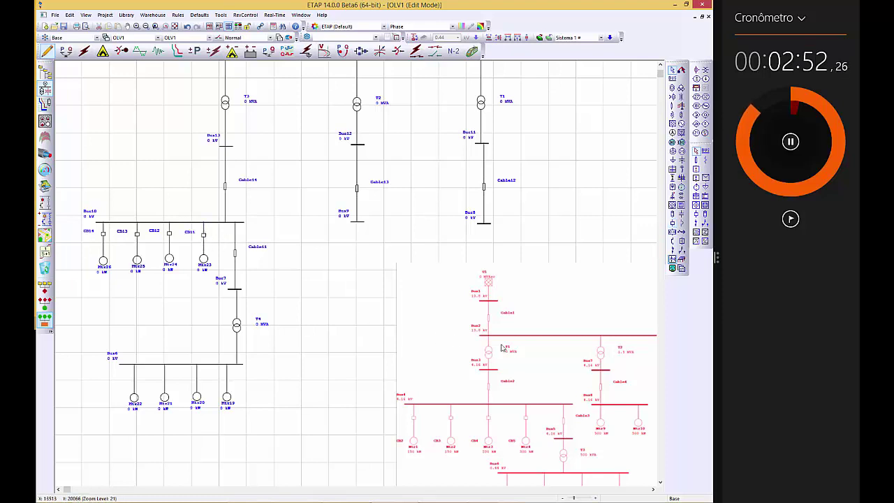
# - Stretch the lowest bus of the T2 branch to the right and attach two motors beneath it
pyautogui.click(363, 222)
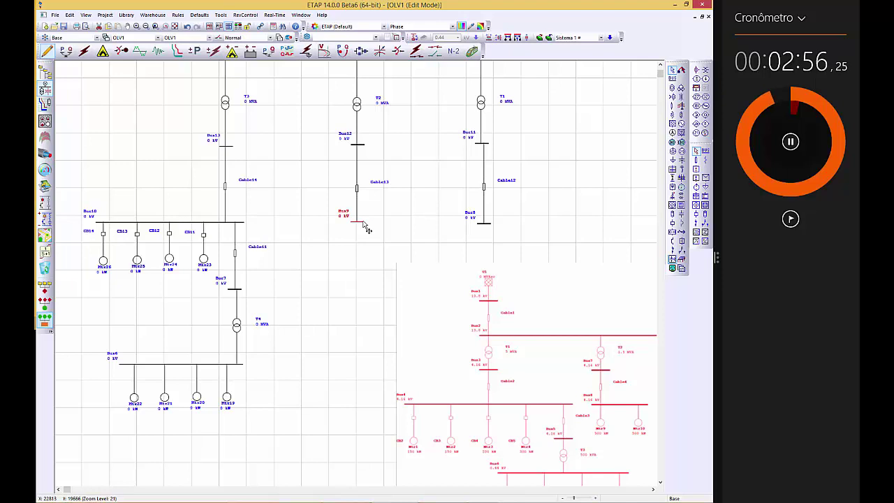
pyautogui.moveTo(363, 221); pyautogui.dragTo(420, 226)
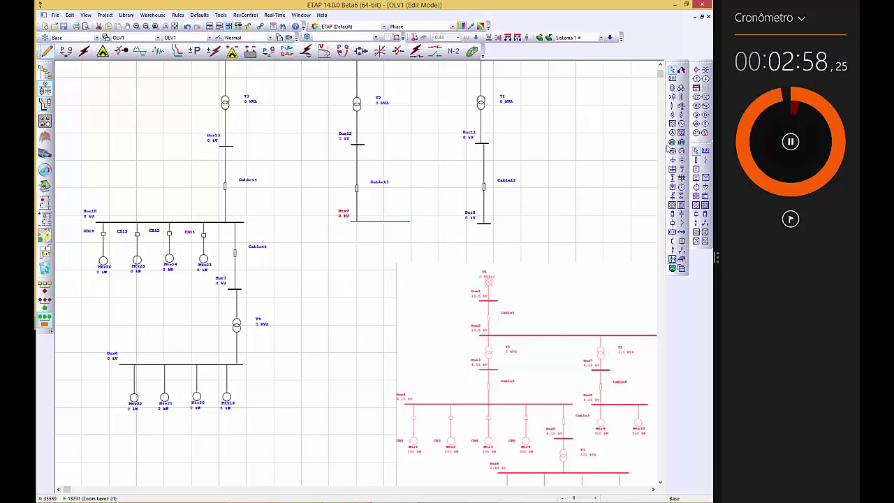
pyautogui.click(673, 144)
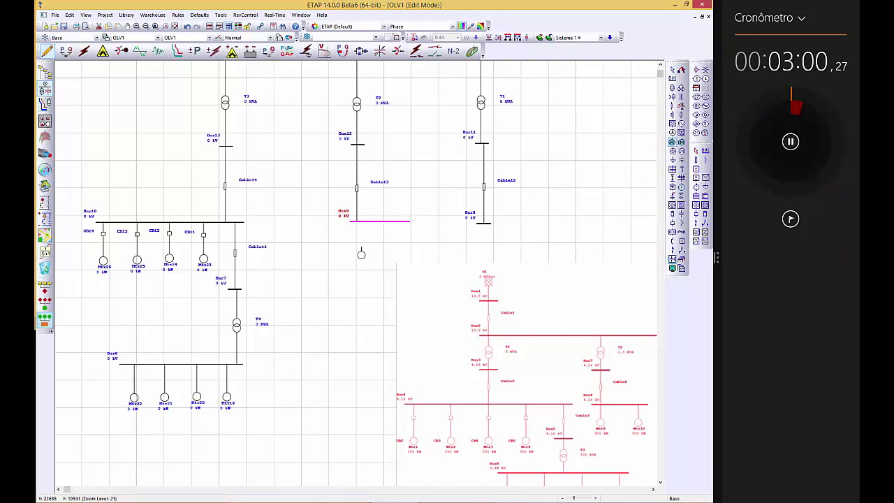
pyautogui.click(363, 250)
pyautogui.click(673, 143)
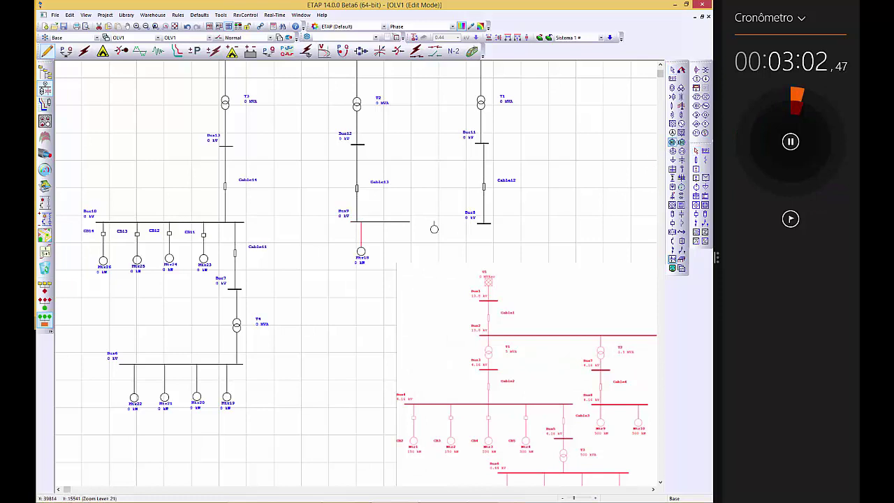
pyautogui.click(397, 249)
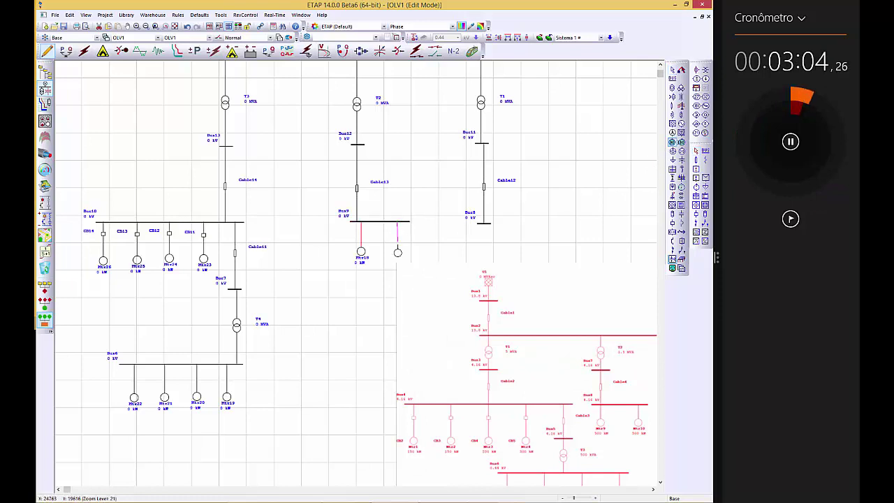
# - Shift the reference picture left, stretch the T1 branch's lowest bus to the right, and attach one motor and two lumped loads beneath it
pyautogui.moveTo(528, 357); pyautogui.dragTo(332, 382)
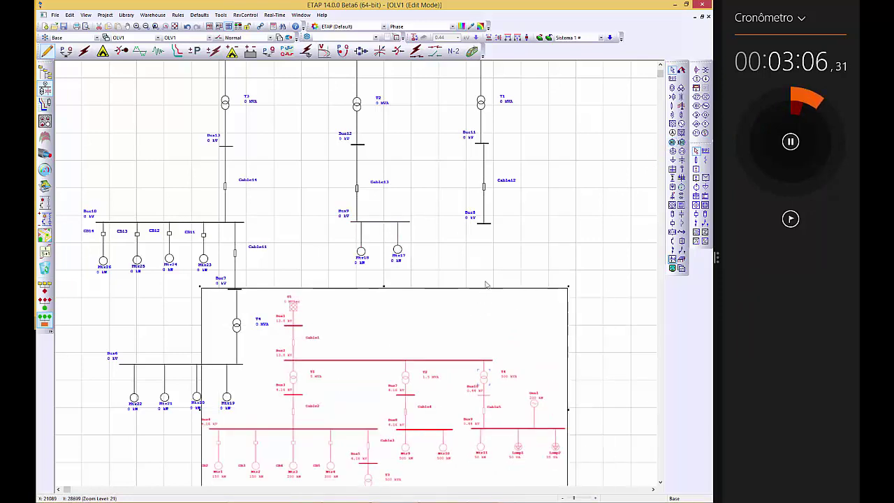
pyautogui.click(489, 226)
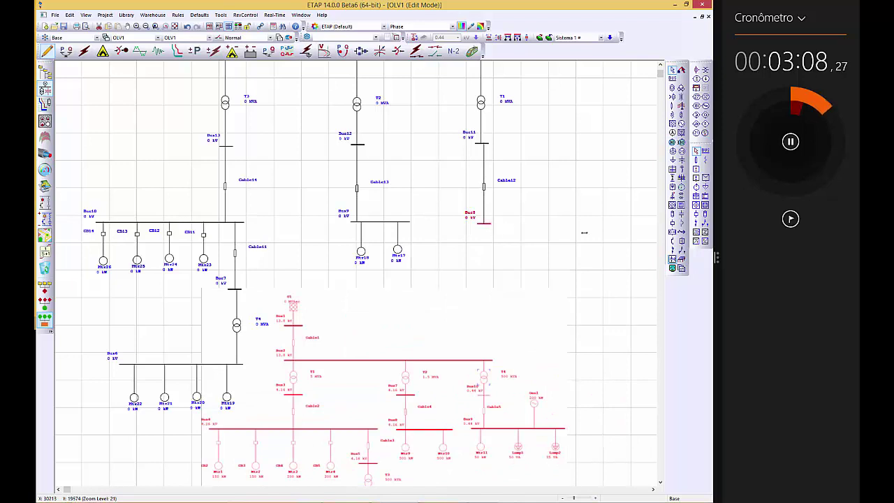
pyautogui.moveTo(491, 224); pyautogui.dragTo(585, 224)
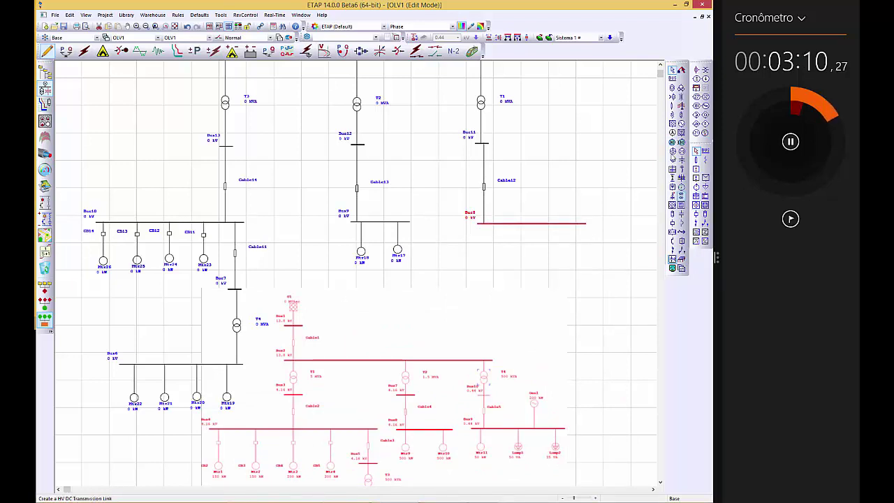
pyautogui.click(672, 142)
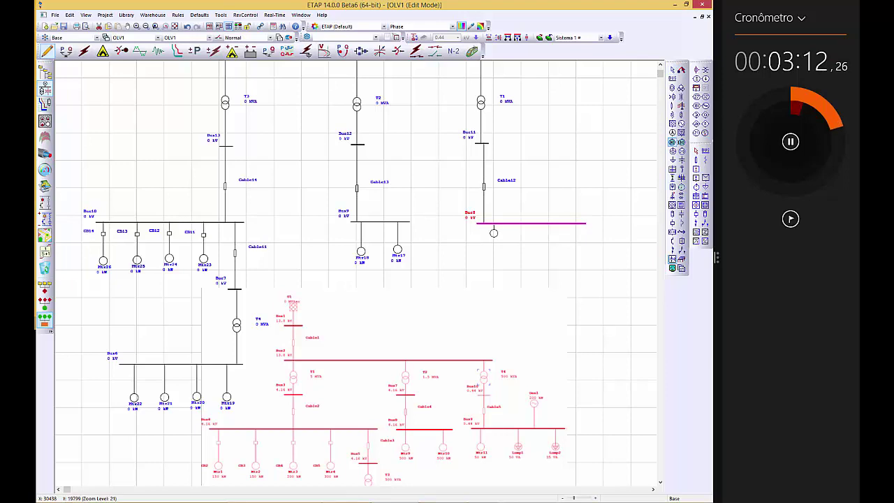
pyautogui.click(493, 258)
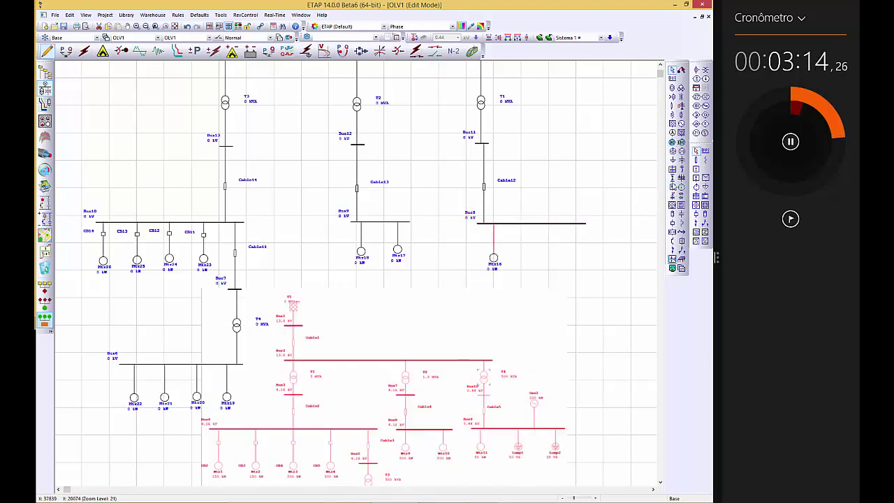
pyautogui.click(672, 151)
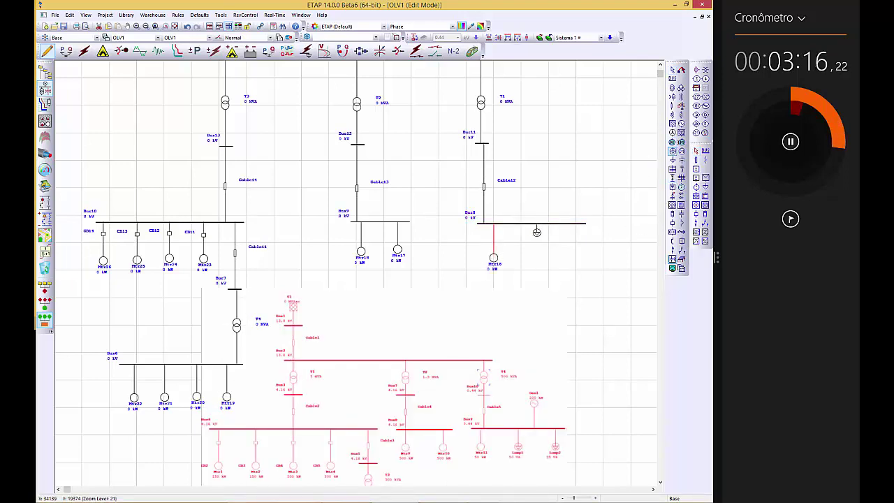
pyautogui.click(538, 258)
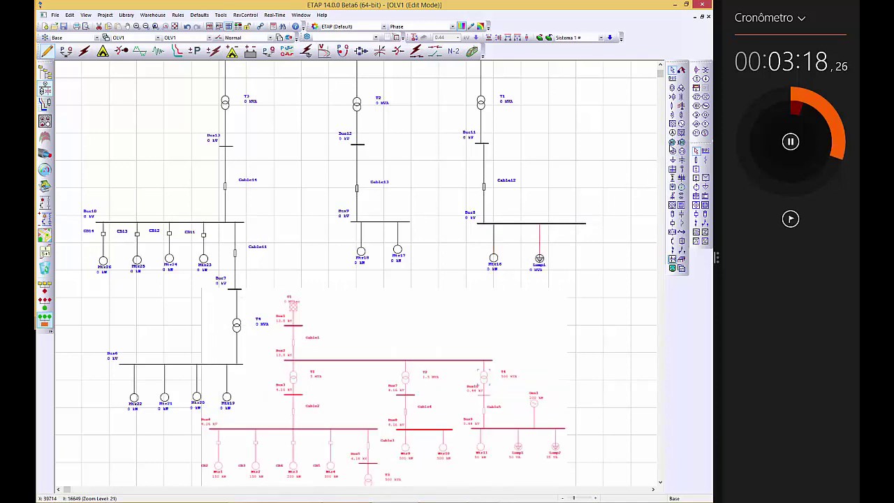
pyautogui.click(672, 151)
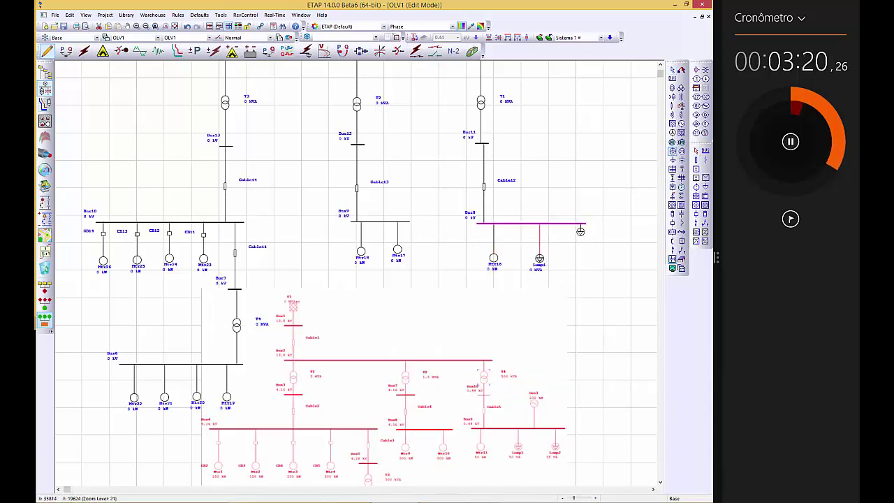
pyautogui.click(579, 260)
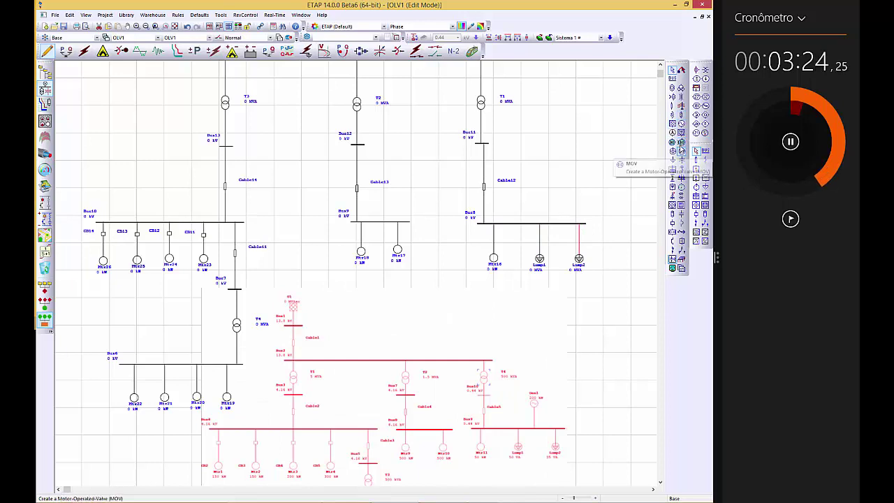
# - Place a generator above the T1 branch's lowest bus, connect it to that bus, and shift the reference picture right
pyautogui.click(682, 124)
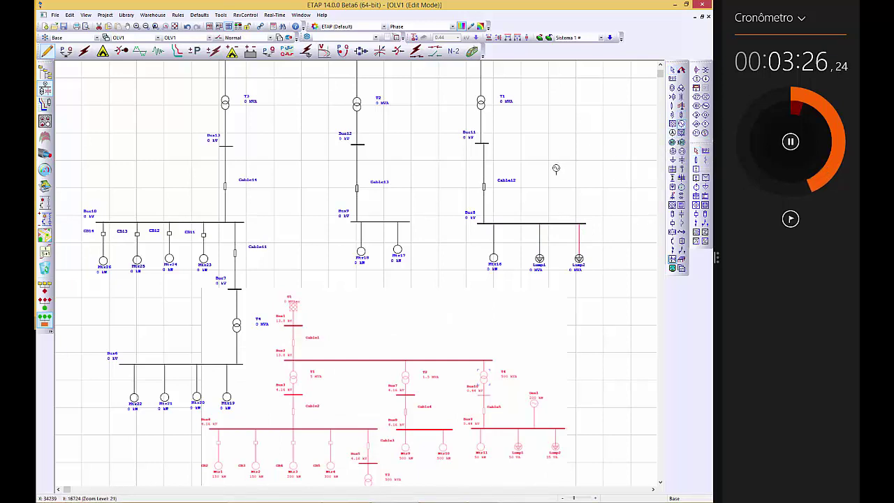
pyautogui.click(556, 170)
pyautogui.moveTo(556, 175); pyautogui.dragTo(557, 225)
pyautogui.moveTo(472, 396); pyautogui.dragTo(546, 403)
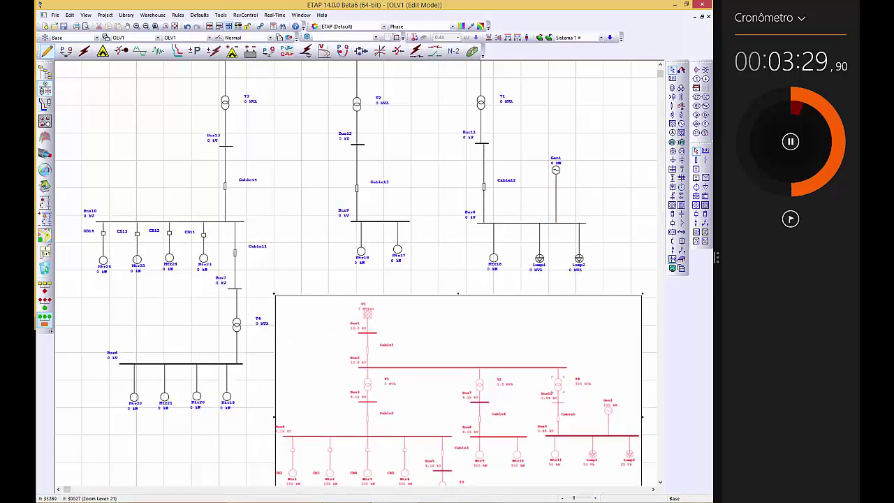
# - Pause the stopwatch and fit the finished one-line diagram in the view
pyautogui.click(790, 142)
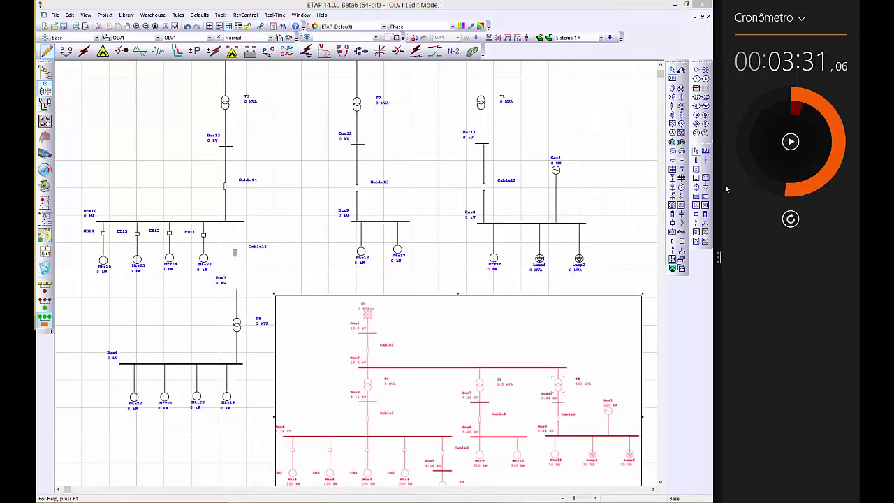
pyautogui.click(196, 88)
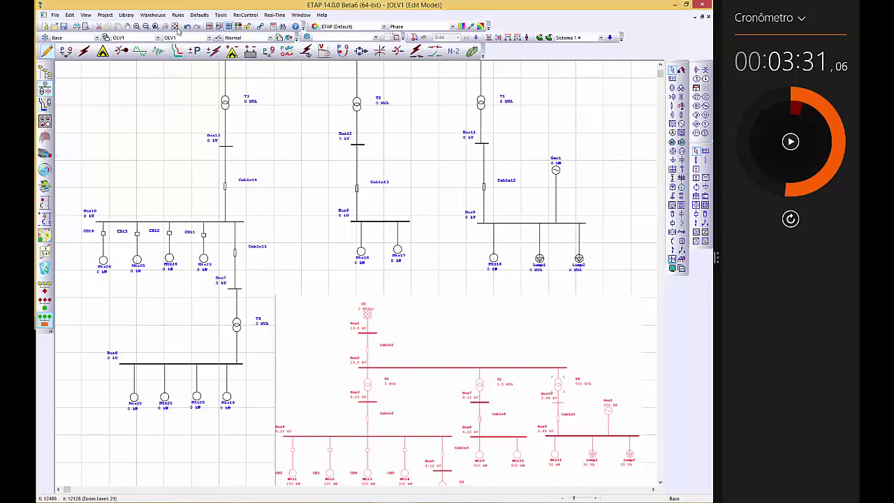
pyautogui.click(174, 27)
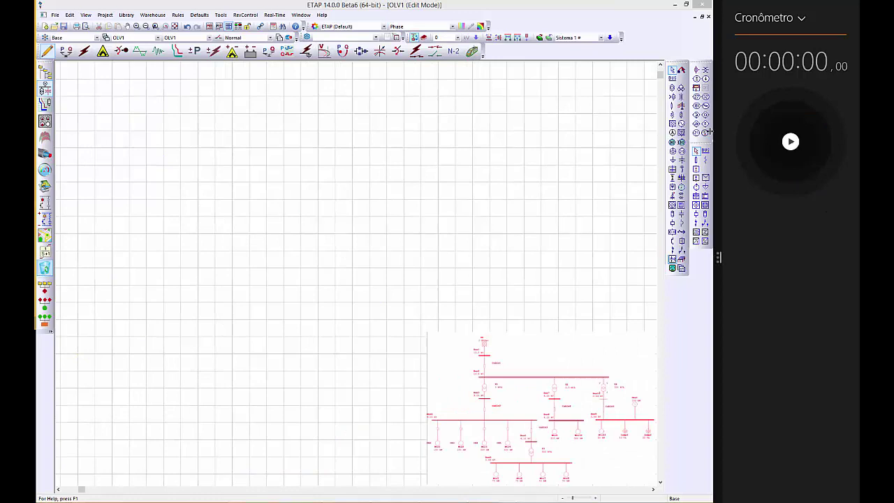
# - Start the stopwatch from zero and place a power grid with a bus connected beneath it in the empty diagram
pyautogui.click(790, 142)
pyautogui.click(672, 125)
pyautogui.click(315, 118)
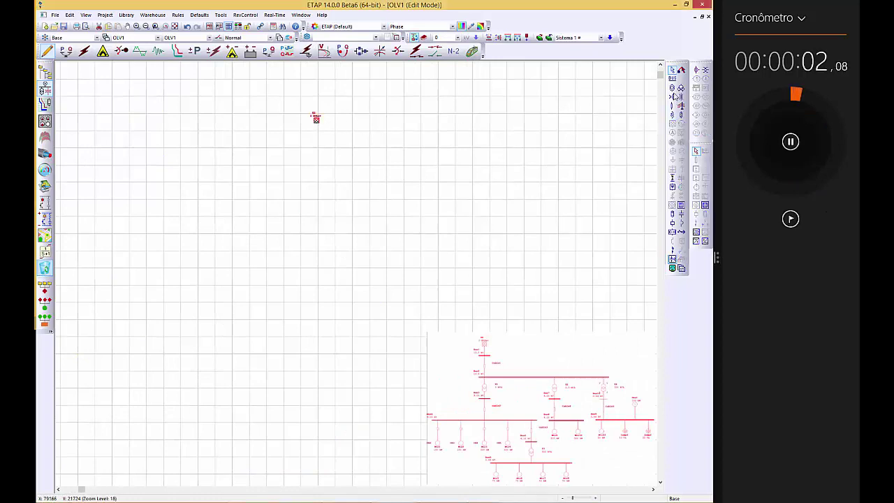
pyautogui.click(672, 77)
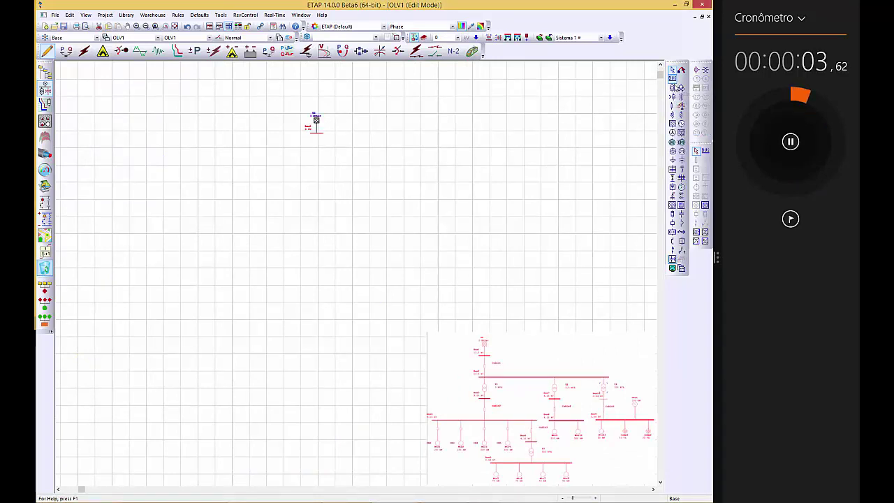
# - Extend the chain beneath the power grid's bus with a cable, a bus, a two-winding transformer, a second cable and a closing bus
pyautogui.click(672, 106)
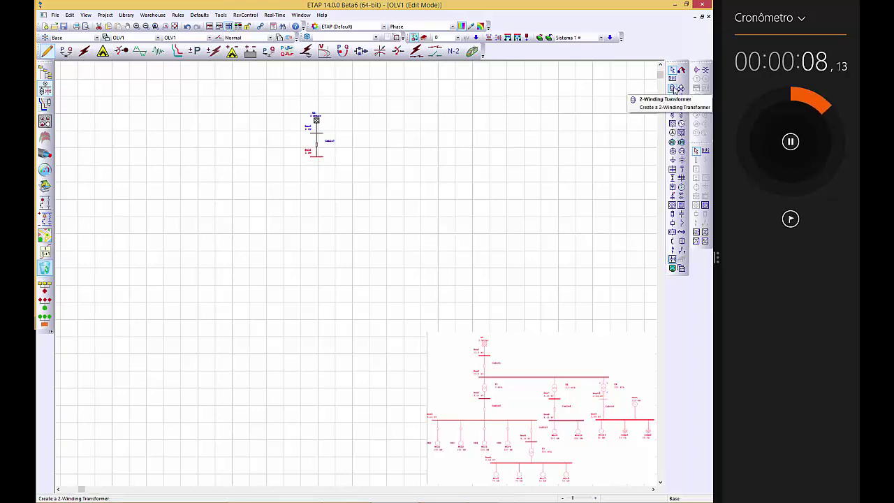
pyautogui.click(672, 88)
pyautogui.click(672, 104)
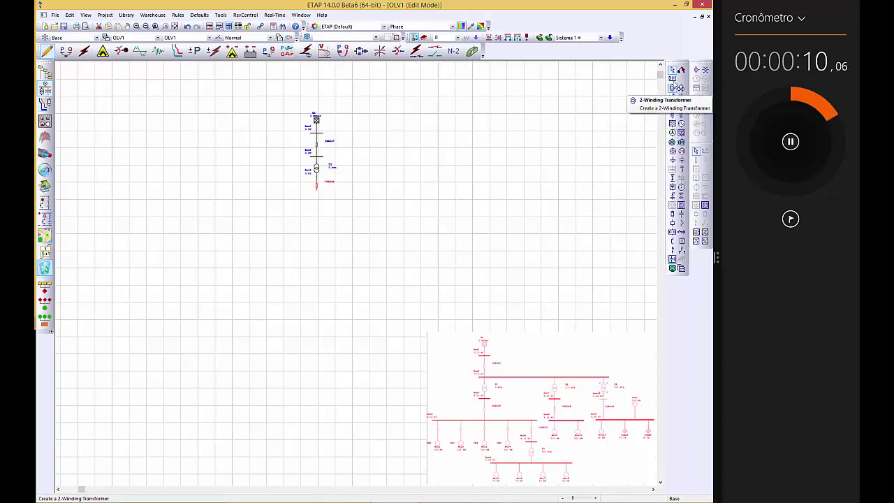
pyautogui.click(672, 79)
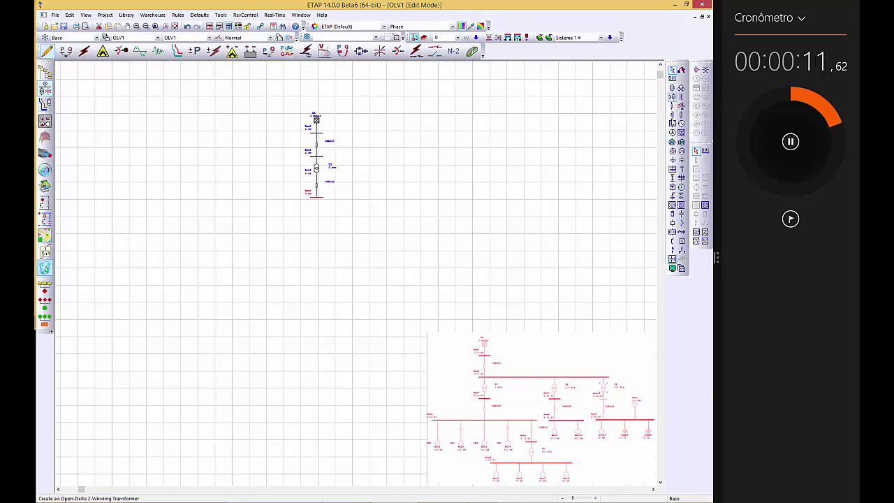
# - Attach four induction machines to the lowest bus of the chain
pyautogui.click(672, 142)
pyautogui.click(672, 142)
pyautogui.click(672, 143)
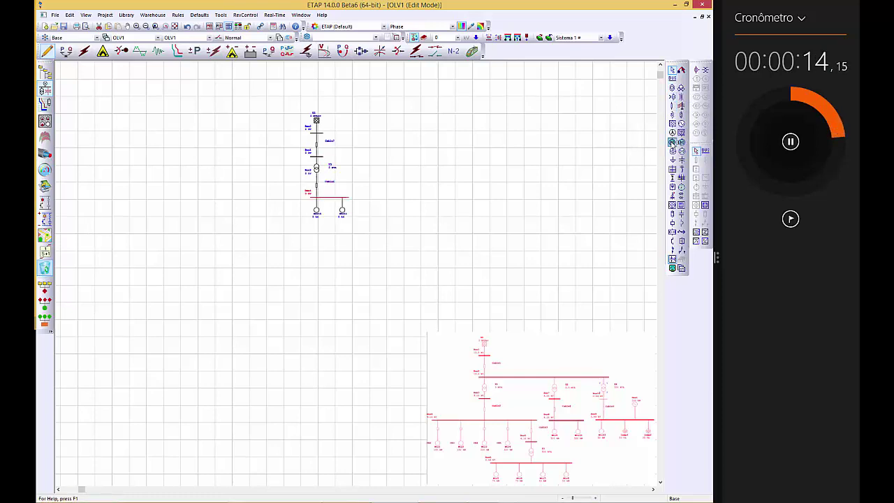
pyautogui.click(672, 142)
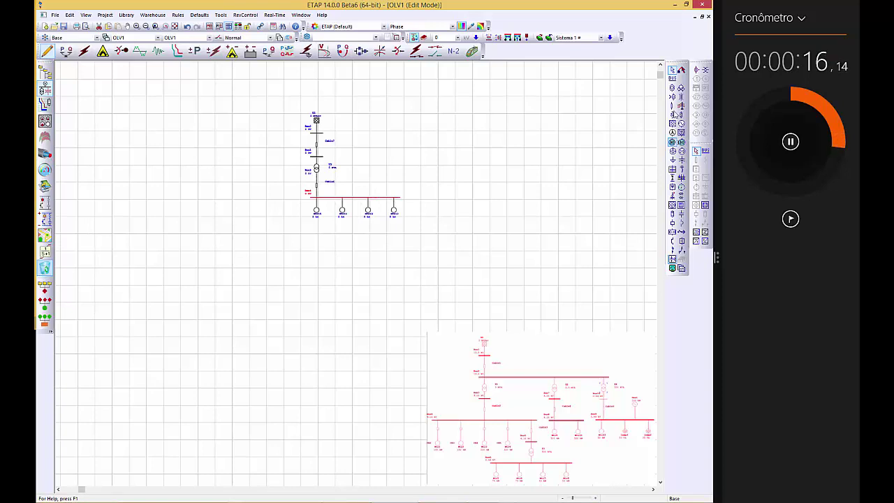
# - Continue from the four-motor bus with a cable, a bus and a two-winding transformer beneath it
pyautogui.click(675, 107)
pyautogui.click(672, 79)
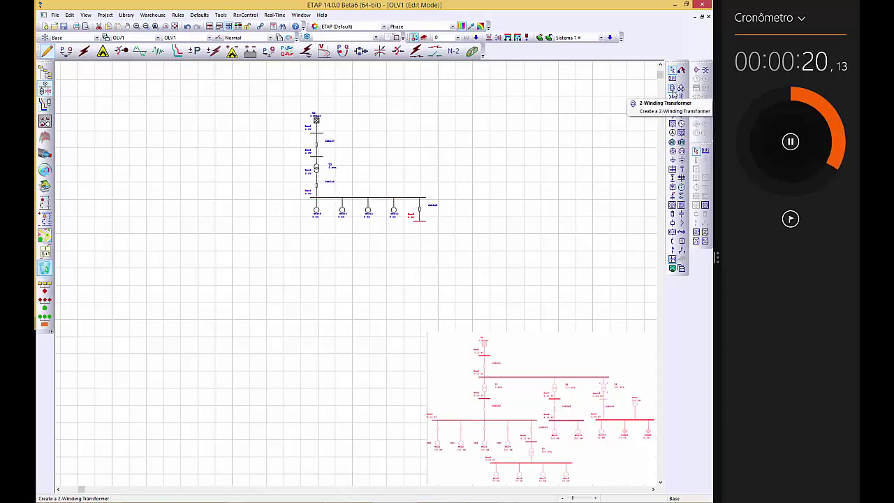
pyautogui.click(673, 91)
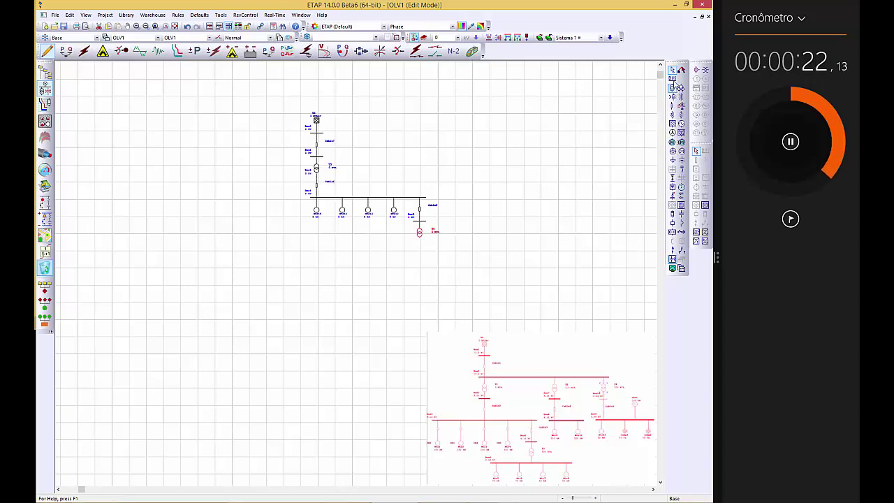
# - Add a bus beneath the newest transformer and attach four induction machines to it
pyautogui.click(675, 143)
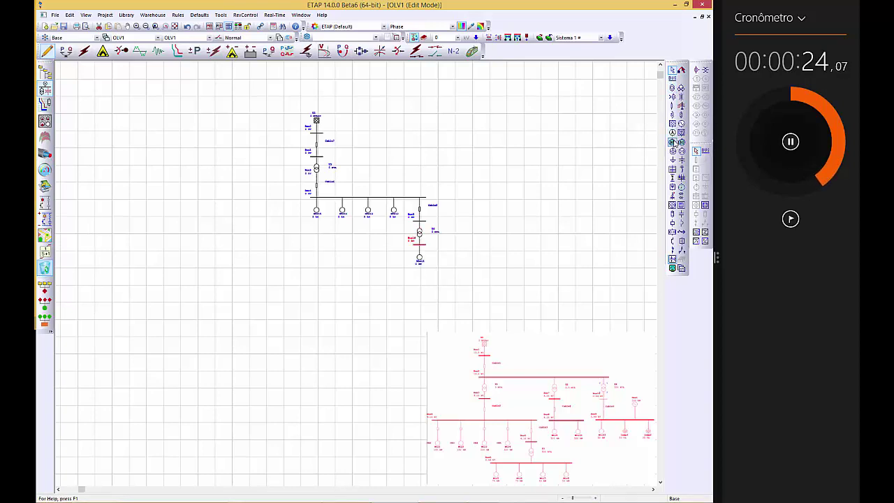
pyautogui.click(672, 142)
pyautogui.click(673, 142)
pyautogui.click(672, 142)
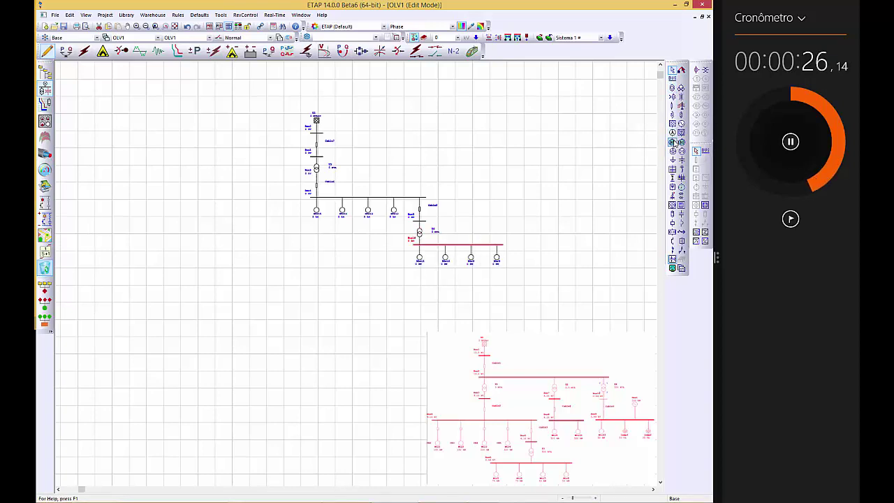
# - Attach a second two-winding transformer to the bus above the first transformer, stretch that bus to the right and shift the new transformer along it
pyautogui.click(322, 156)
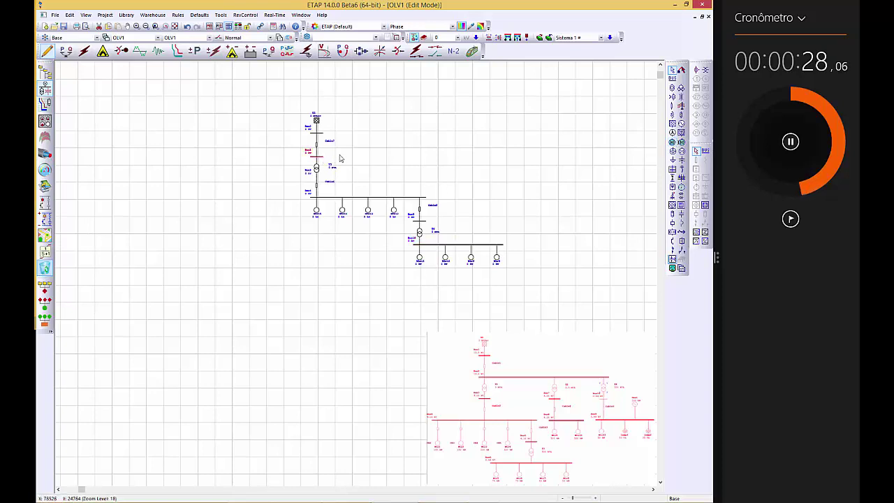
pyautogui.click(673, 88)
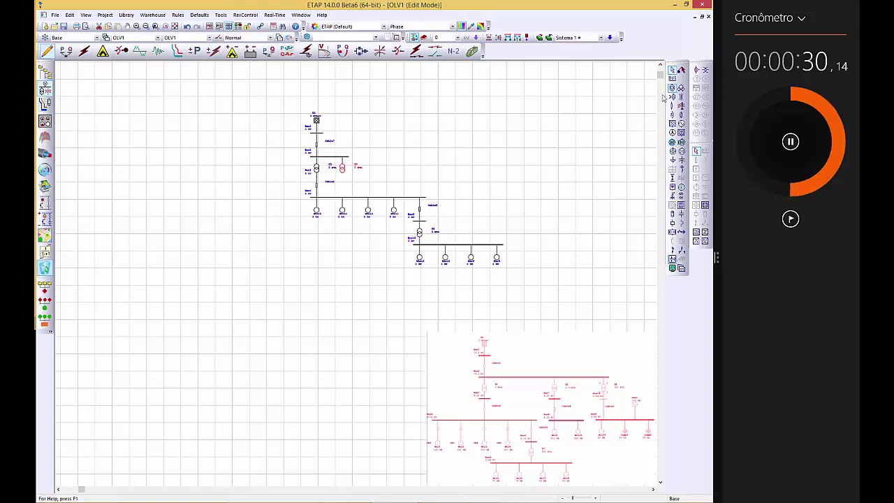
pyautogui.click(347, 157)
pyautogui.moveTo(349, 157); pyautogui.dragTo(499, 169)
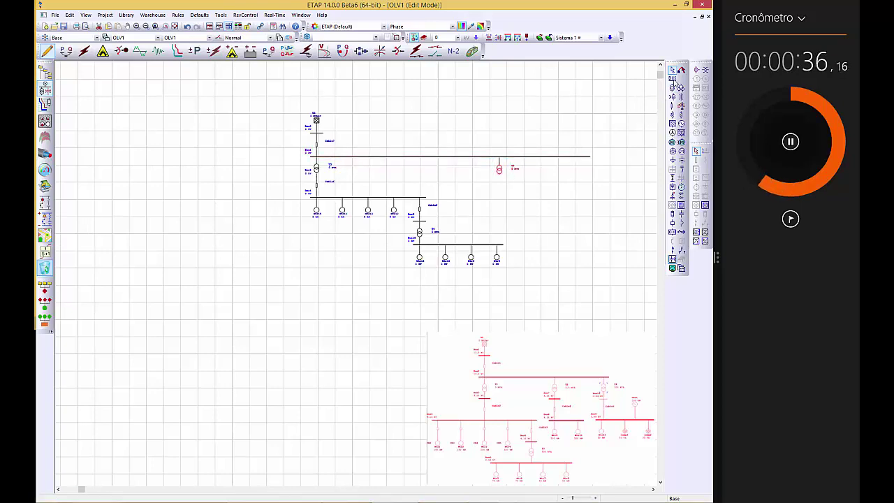
# - Place a bus, a cable and another bus in series beneath the shifted transformer
pyautogui.click(674, 81)
pyautogui.click(499, 182)
pyautogui.click(673, 106)
pyautogui.click(500, 192)
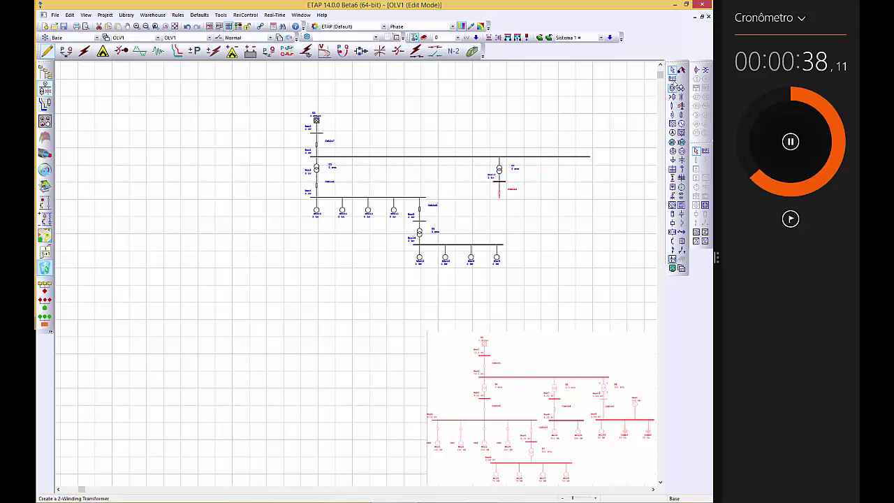
pyautogui.click(673, 81)
pyautogui.click(499, 204)
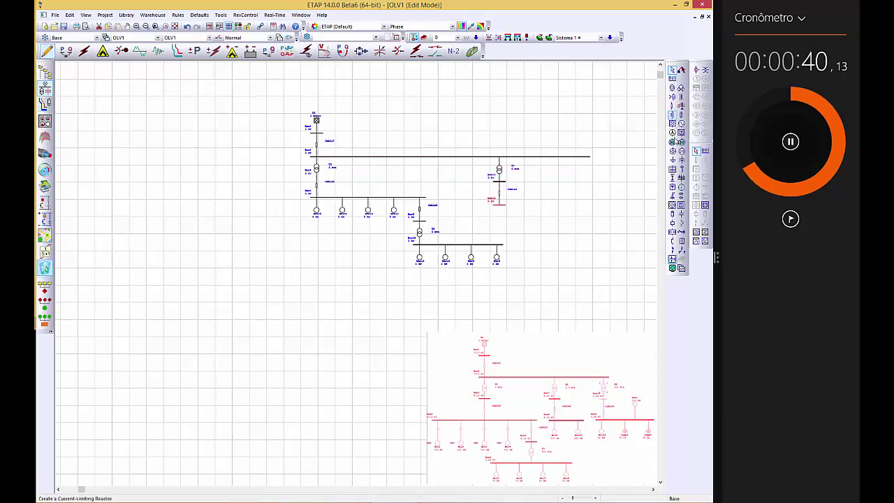
# - Attach two induction machines to the lowest bus of the middle branch
pyautogui.click(673, 141)
pyautogui.click(499, 206)
pyautogui.click(673, 142)
pyautogui.click(501, 206)
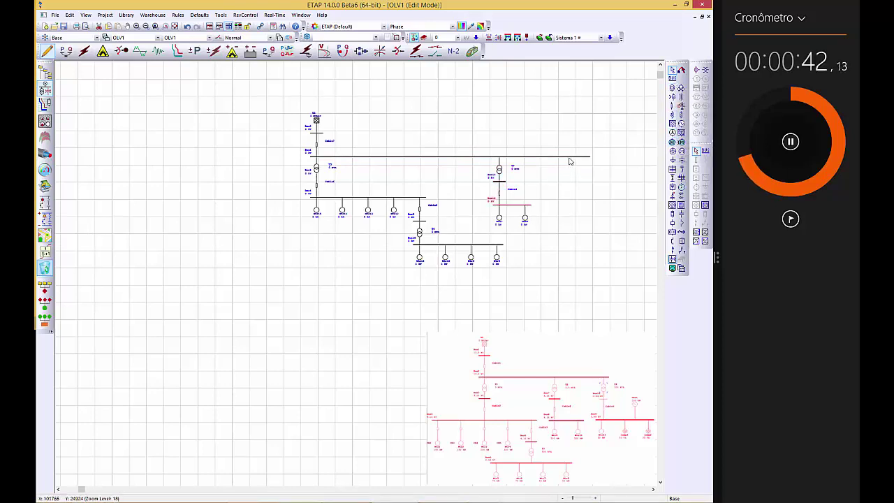
# - Attach a third two-winding transformer near the right end of the long upper bus, with a bus and a cable beneath it
pyautogui.click(573, 159)
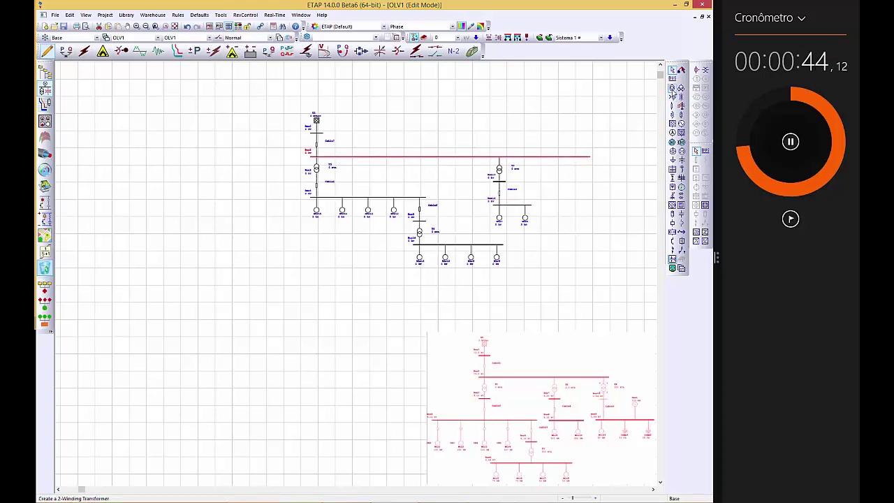
pyautogui.click(672, 88)
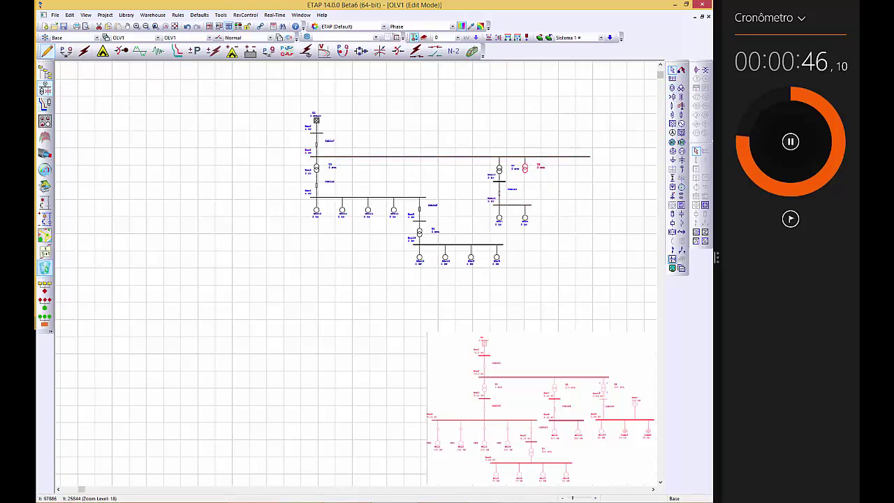
pyautogui.moveTo(525, 169); pyautogui.dragTo(577, 169)
pyautogui.click(672, 79)
pyautogui.click(577, 181)
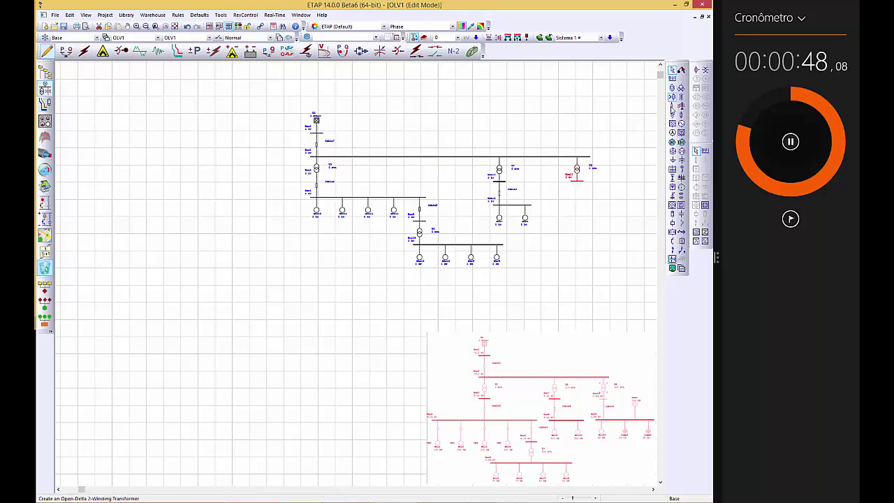
pyautogui.click(672, 108)
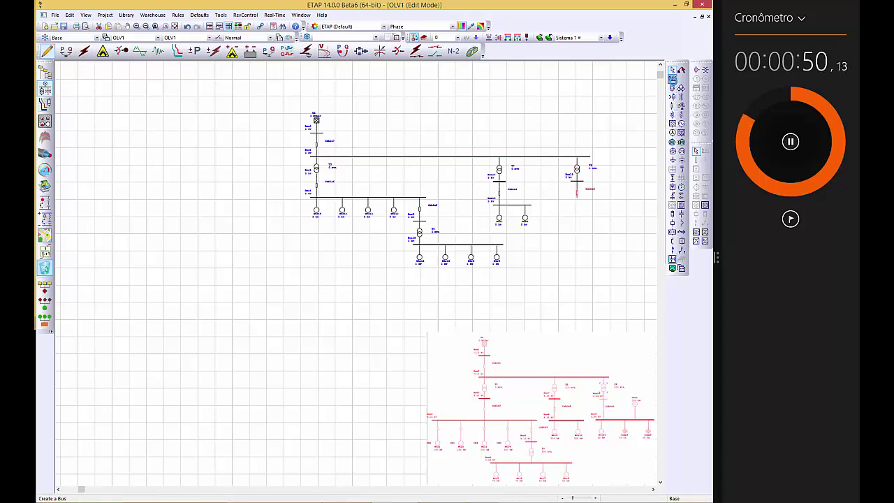
# - Add a bus beneath the rightmost cable and attach one induction machine, two lumped loads and a generator above it
pyautogui.click(673, 151)
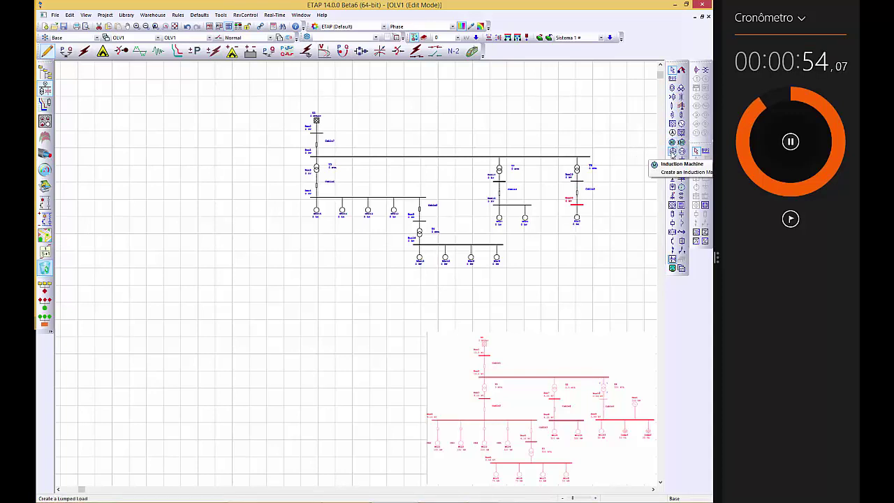
pyautogui.click(673, 150)
pyautogui.click(672, 150)
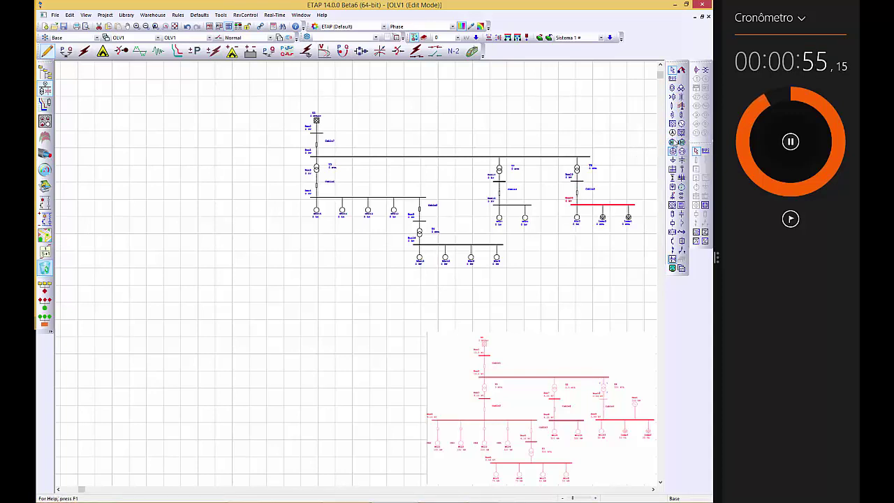
pyautogui.click(682, 124)
# - Insert circuit breakers above the four motors of the leftmost branch in one operation, and pause the stopwatch
pyautogui.click(317, 211)
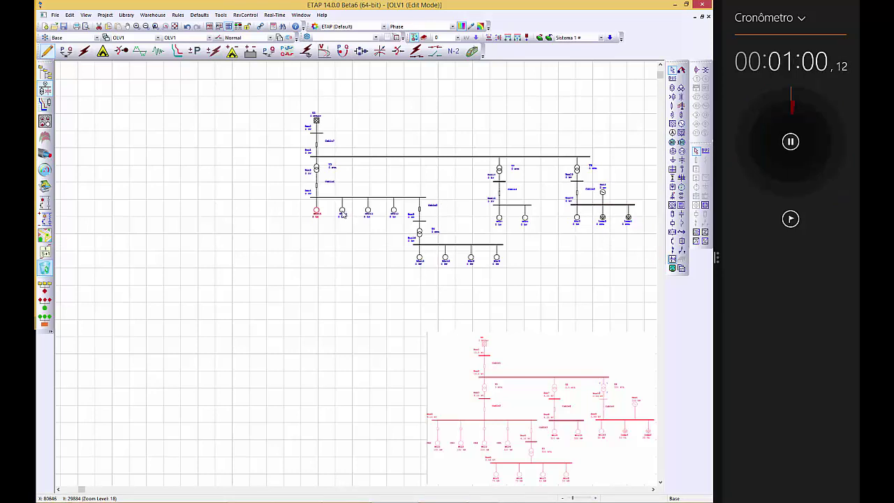
pyautogui.keyDown('ctrl'); pyautogui.click(342, 211); pyautogui.keyUp('ctrl')
pyautogui.keyDown('ctrl'); pyautogui.click(368, 211); pyautogui.keyUp('ctrl')
pyautogui.keyDown('ctrl'); pyautogui.click(394, 211); pyautogui.keyUp('ctrl')
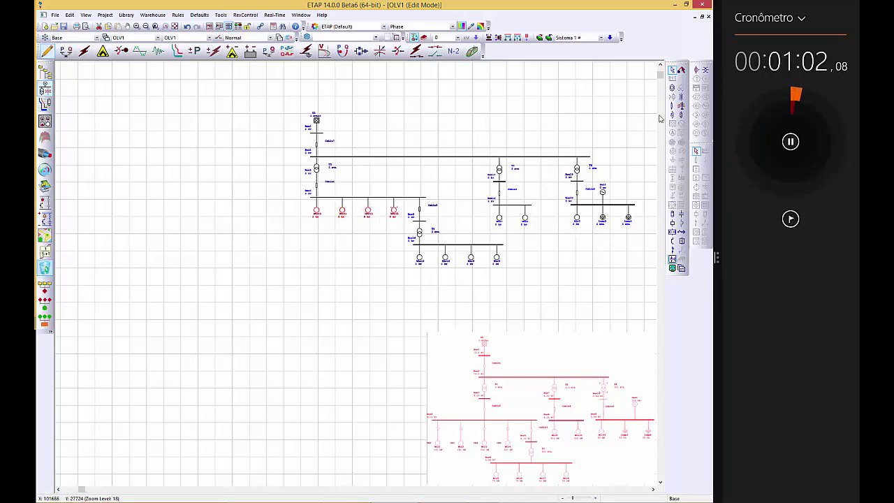
pyautogui.click(673, 223)
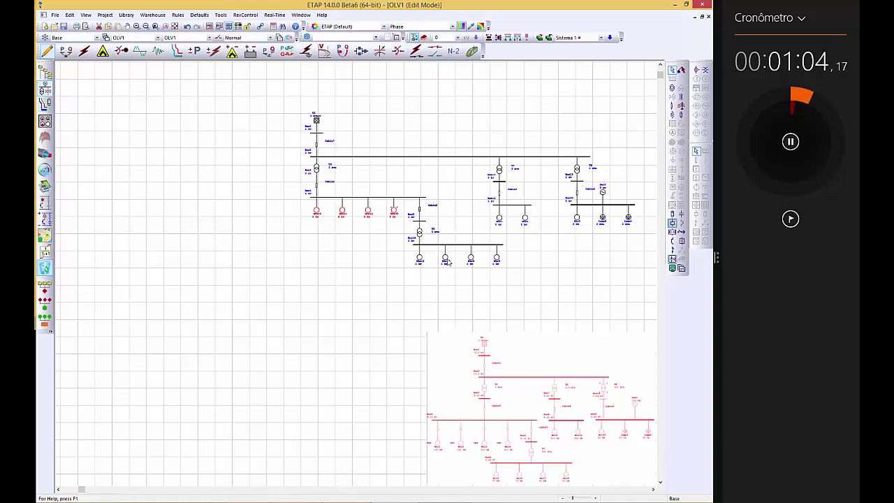
pyautogui.click(790, 142)
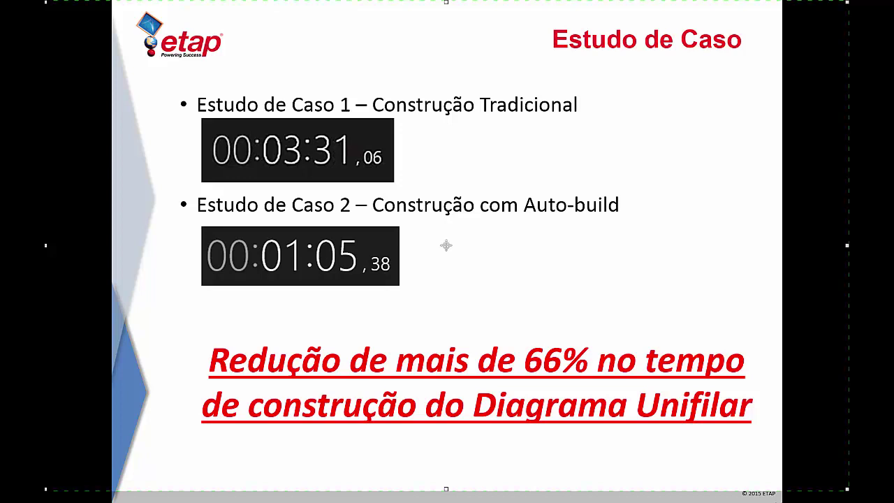
pyautogui.press('Right')
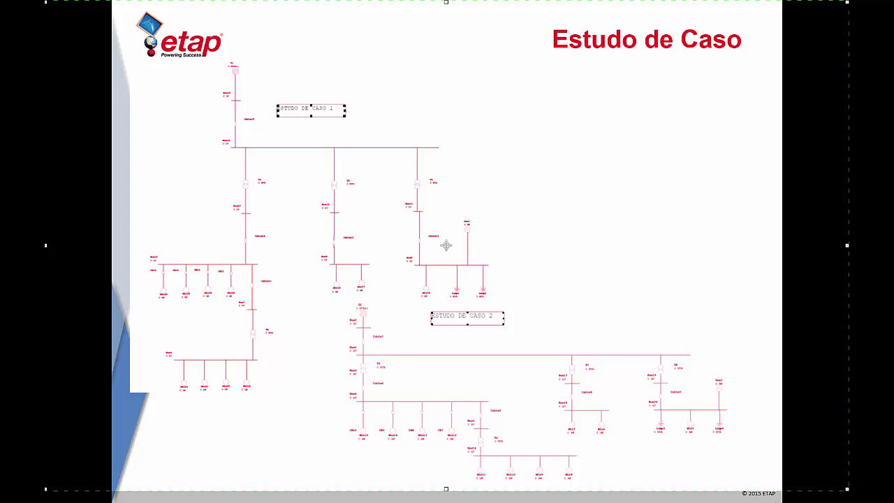
pyautogui.press('Right')
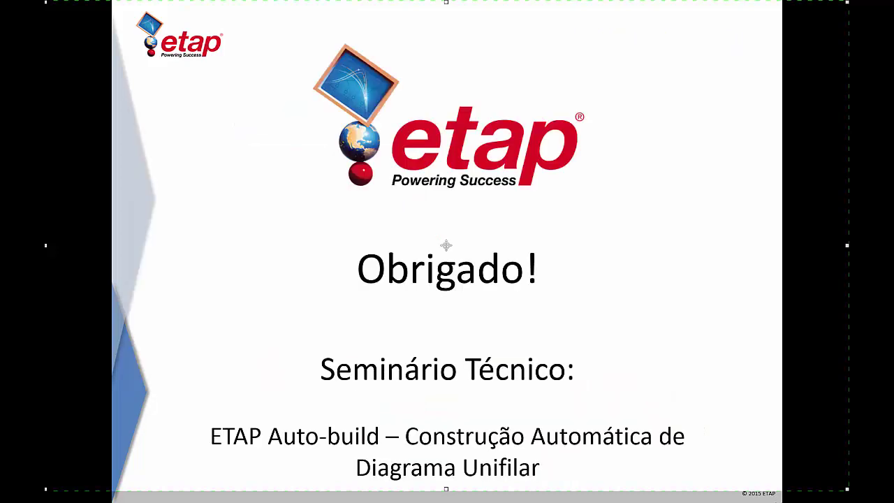